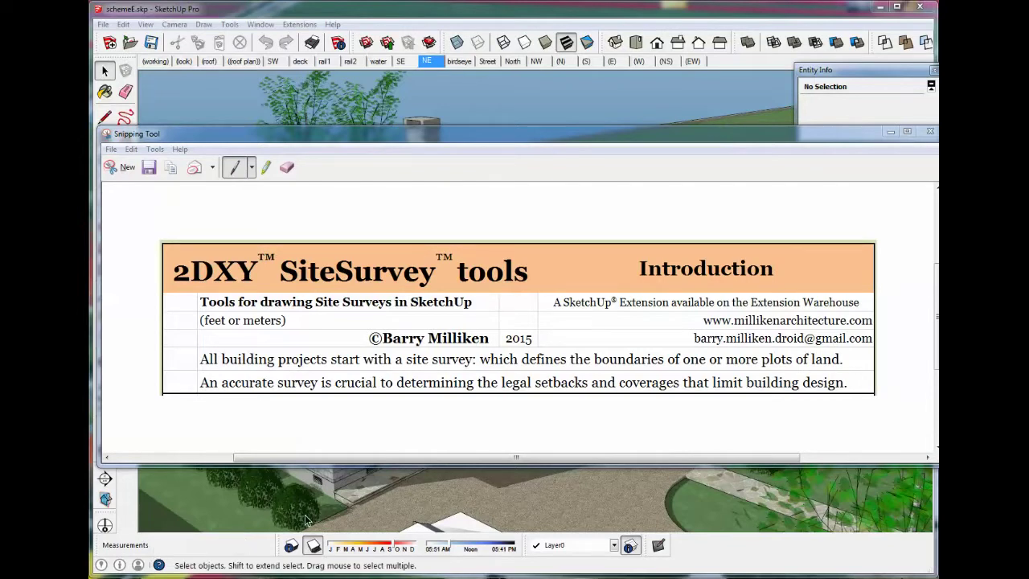
# - Look over the SW scene of the house model and the DI VITA SURVEY.pdf site survey
pyautogui.click(891, 129)
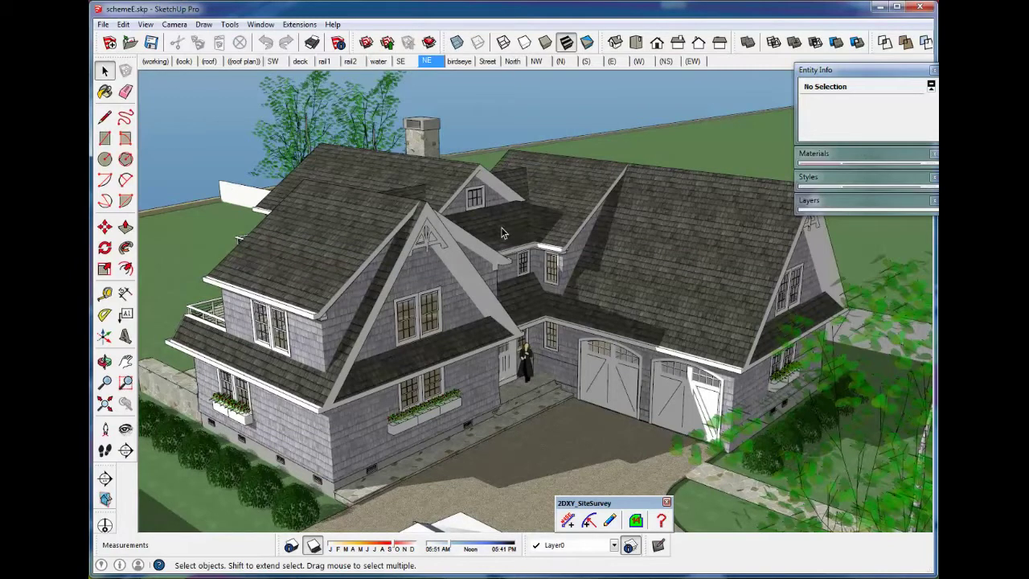
pyautogui.click(274, 61)
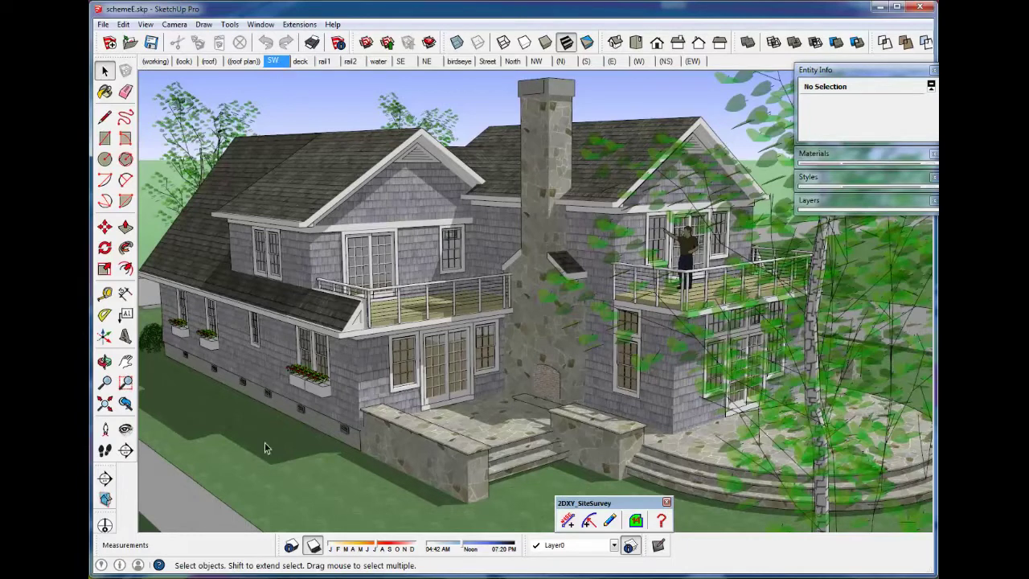
pyautogui.click(256, 577)
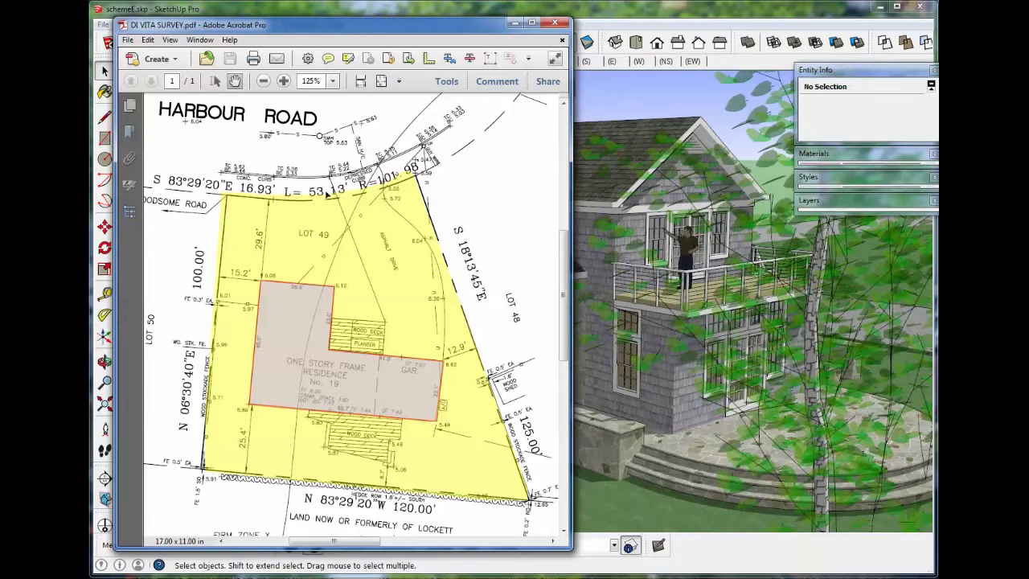
pyautogui.click(516, 26)
# - Open the recent model 2DXY SiteSurvey DiVita.skp
pyautogui.click(103, 24)
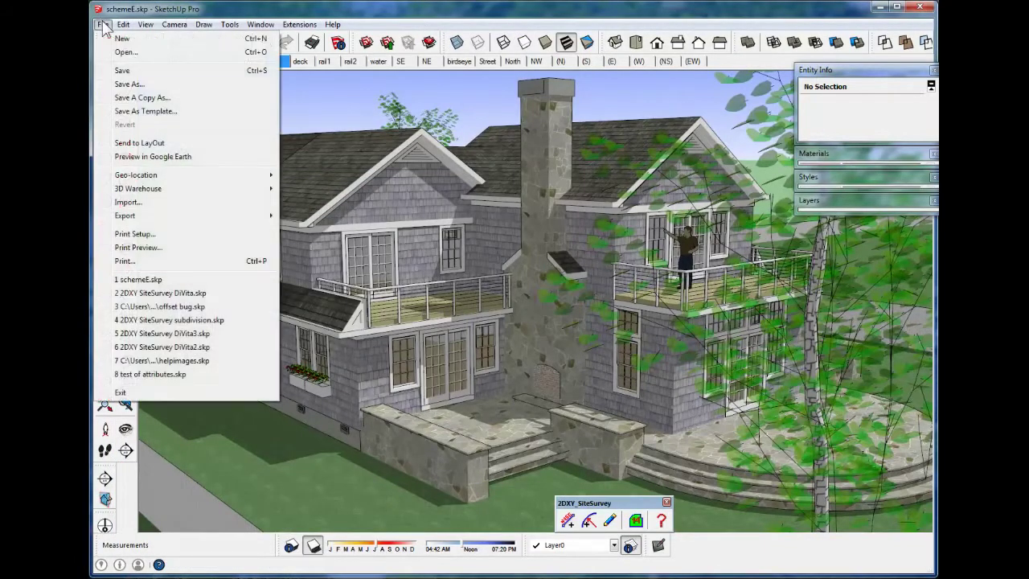
pyautogui.click(180, 294)
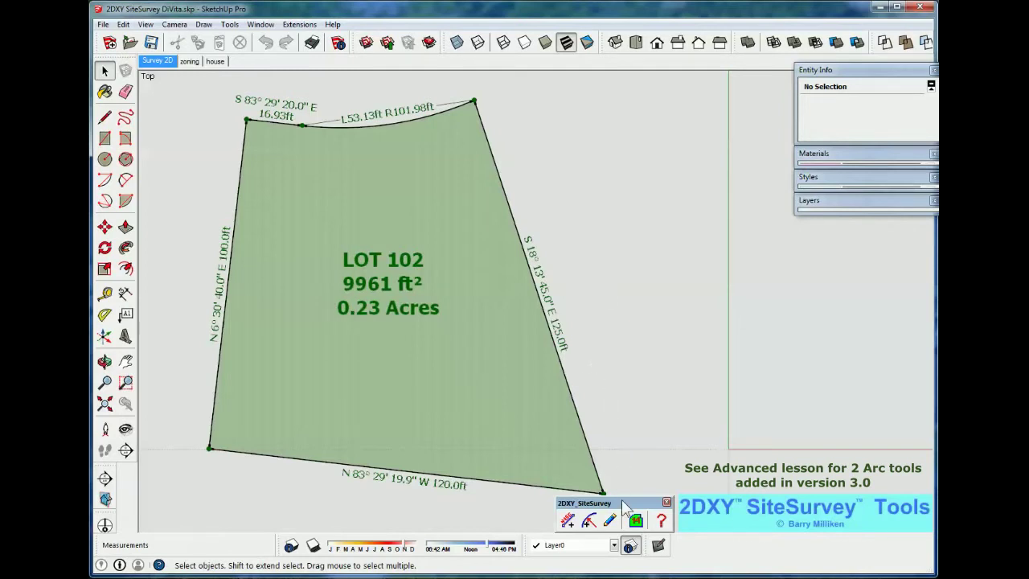
pyautogui.moveTo(621, 499)
pyautogui.mouseDown()
pyautogui.moveTo(667, 419)
pyautogui.moveTo(628, 465)
pyautogui.moveTo(624, 500)
pyautogui.mouseUp()
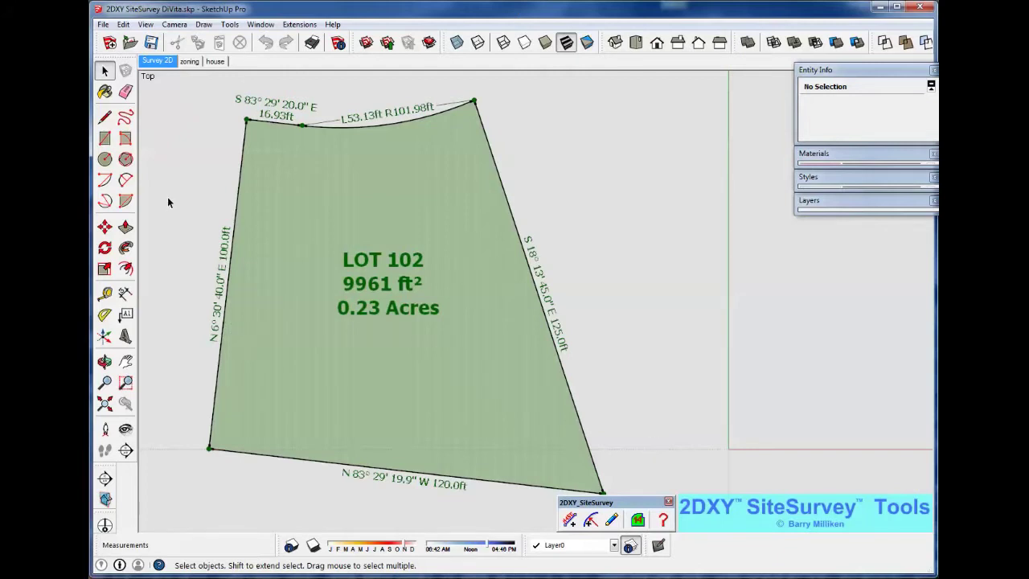
# - Draw a line about 79 ft long from the origin, running north and slightly east of the green axis
pyautogui.click(105, 117)
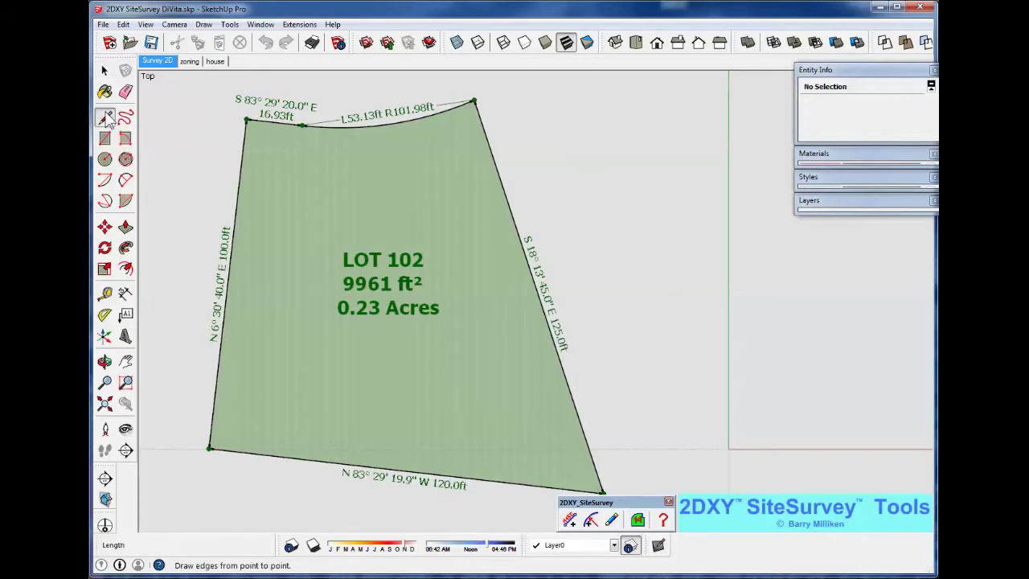
pyautogui.click(728, 448)
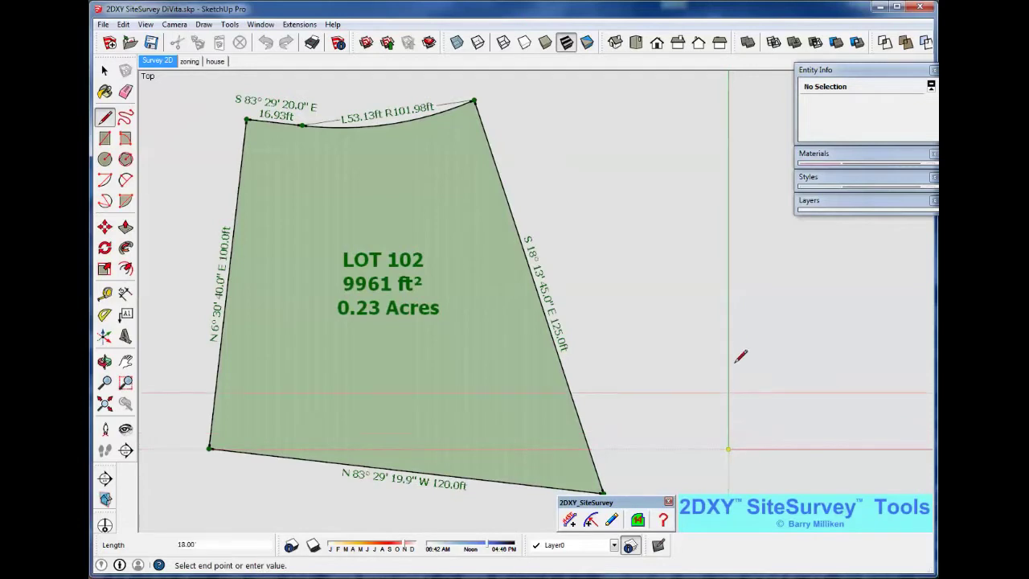
pyautogui.click(762, 190)
pyautogui.click(105, 71)
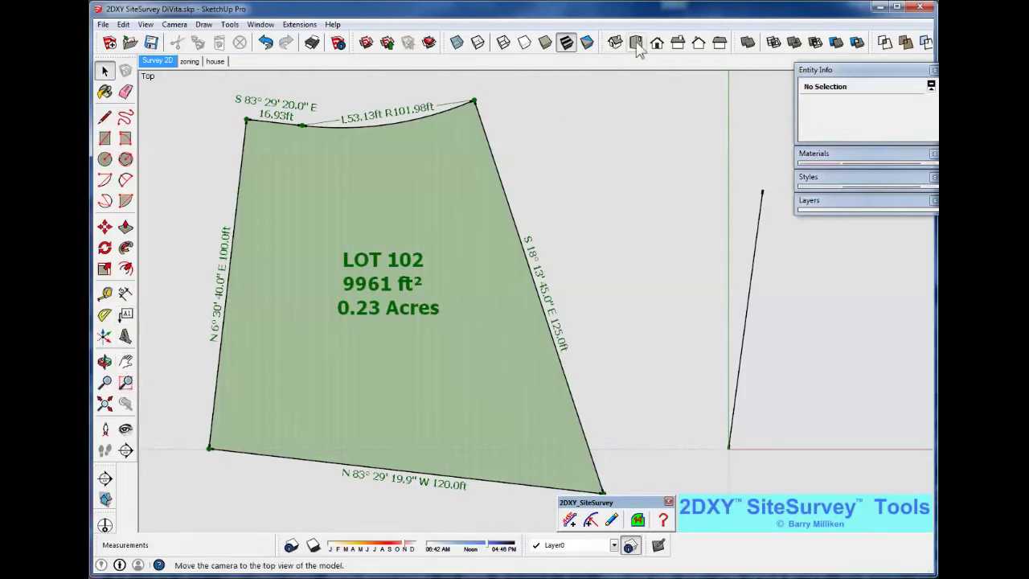
# - Edit the new line with the SiteSurvey edit tool, setting its bearing to N 6° 30' 40" E
pyautogui.click(126, 362)
pyautogui.moveTo(598, 273)
pyautogui.mouseDown()
pyautogui.moveTo(522, 291)
pyautogui.moveTo(499, 271)
pyautogui.mouseUp()
pyautogui.moveTo(569, 289); pyautogui.dragTo(523, 253)
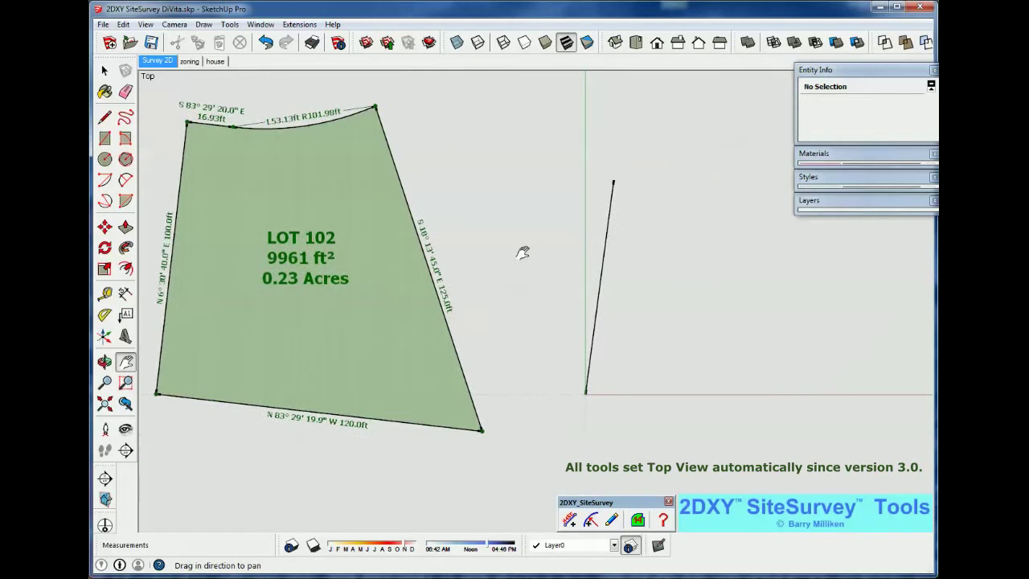
pyautogui.click(105, 70)
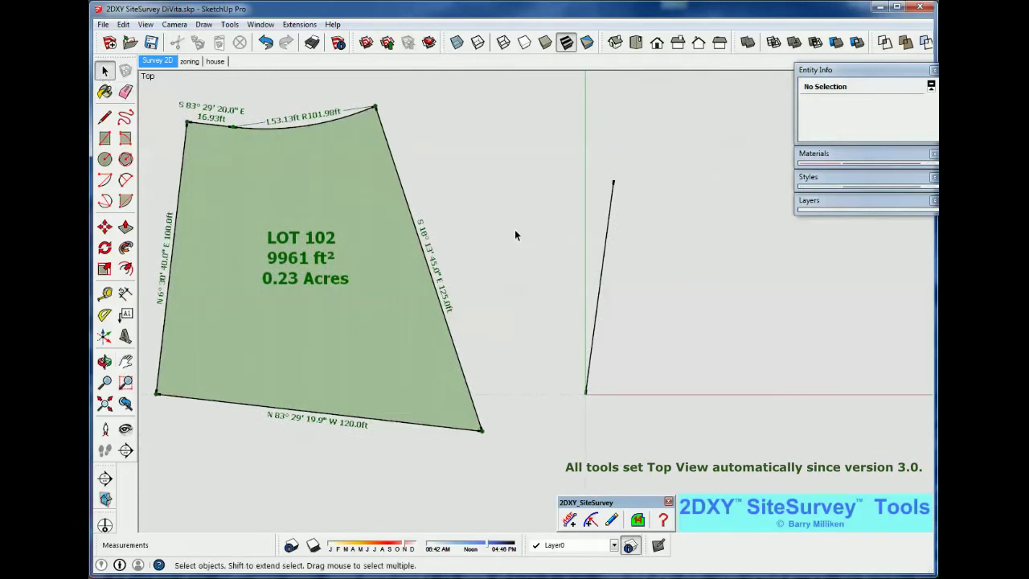
pyautogui.click(602, 266)
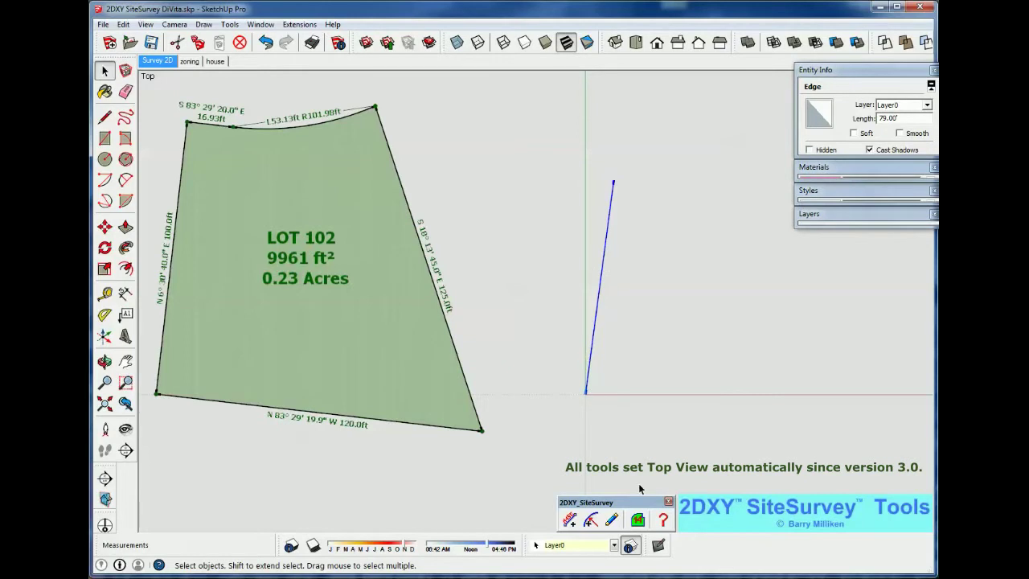
pyautogui.click(613, 522)
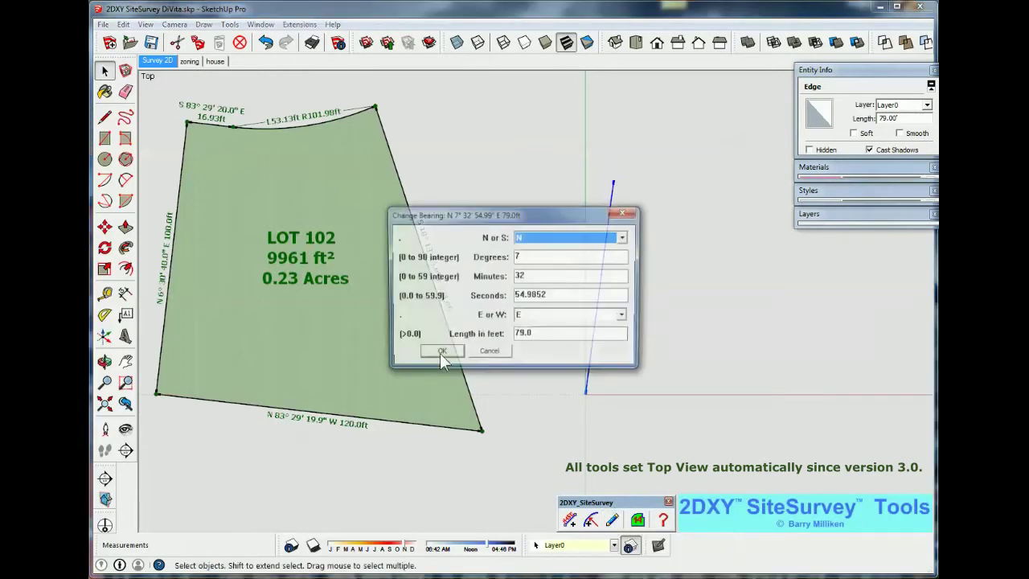
pyautogui.moveTo(513, 215); pyautogui.dragTo(394, 337)
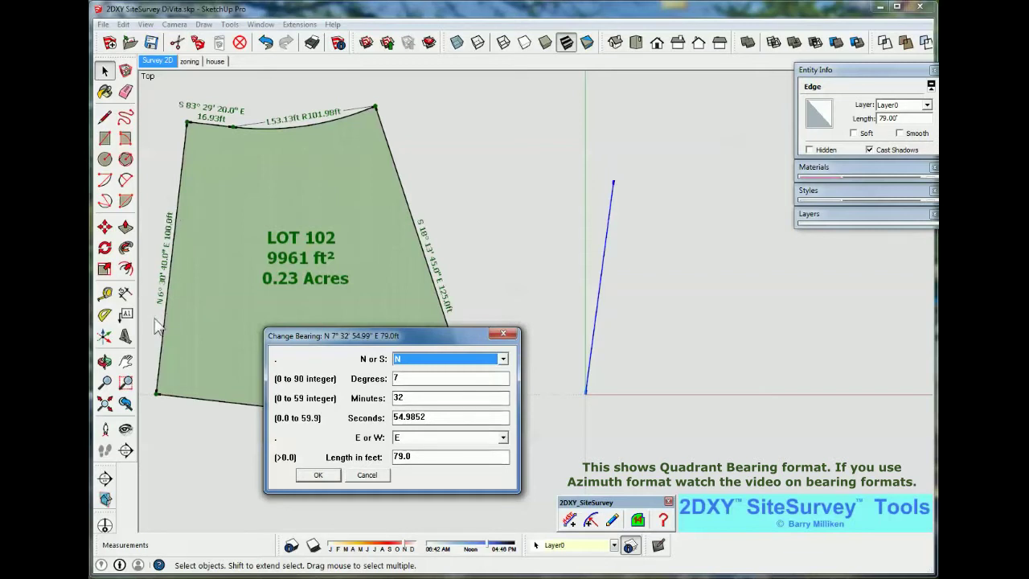
pyautogui.click(420, 378)
pyautogui.doubleClick(421, 378)
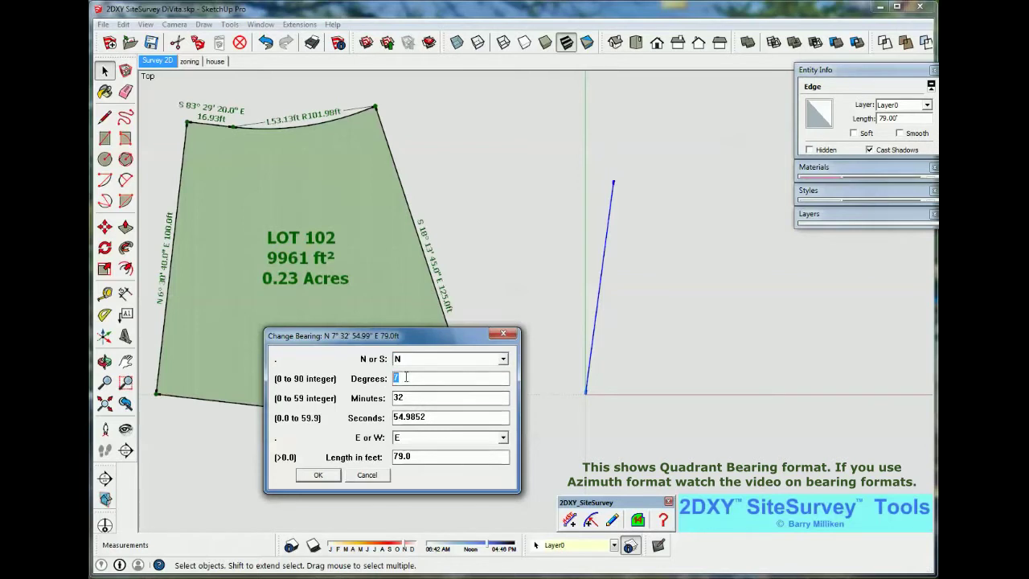
pyautogui.write('6')
pyautogui.click(421, 396)
pyautogui.doubleClick(421, 397)
pyautogui.write('30')
pyautogui.doubleClick(424, 417)
pyautogui.write('40')
# - Set the line's length to 100 feet and apply the bearing change
pyautogui.doubleClick(438, 456)
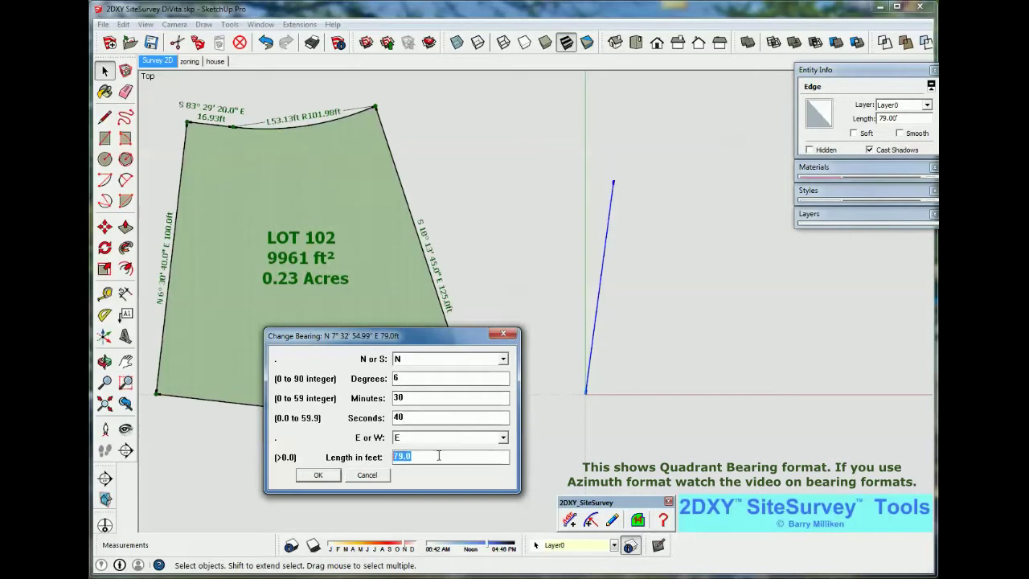
pyautogui.write('100')
pyautogui.click(319, 475)
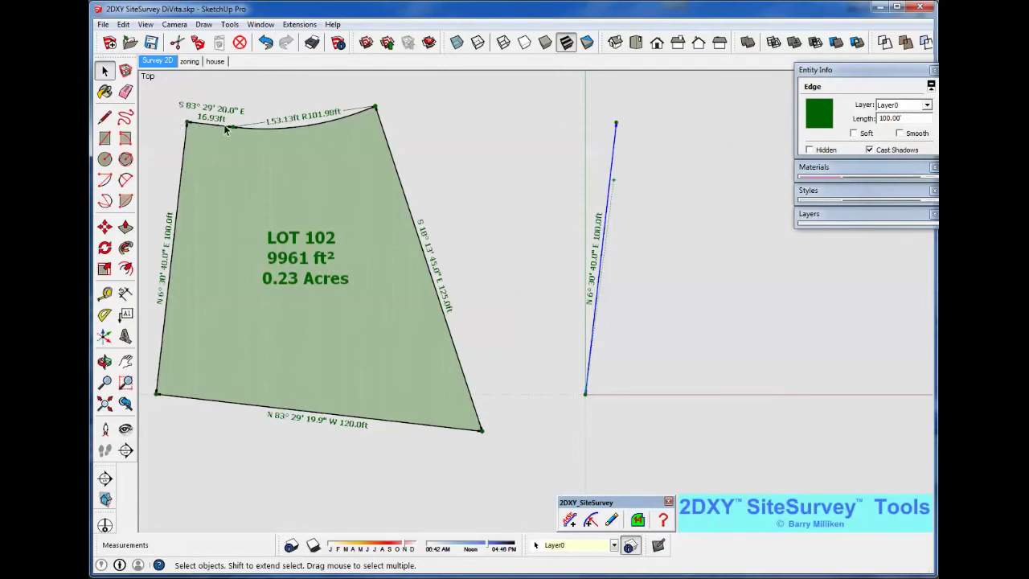
# - Add a connected bearing line from the north end of the 100 ft line, with bearing S 83° 29' 20" E
pyautogui.click(569, 521)
pyautogui.moveTo(517, 218); pyautogui.dragTo(366, 328)
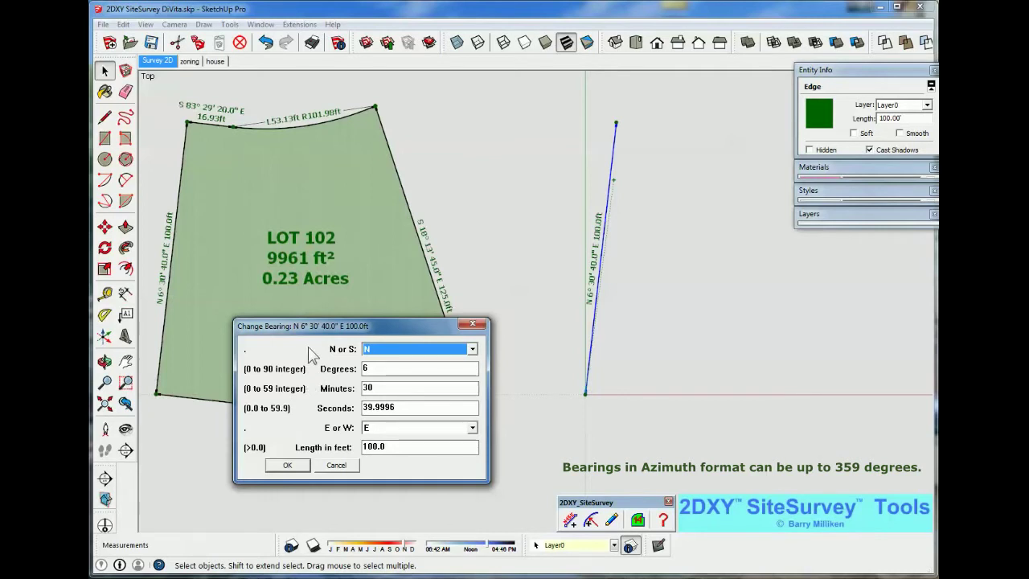
pyautogui.click(473, 349)
pyautogui.click(414, 372)
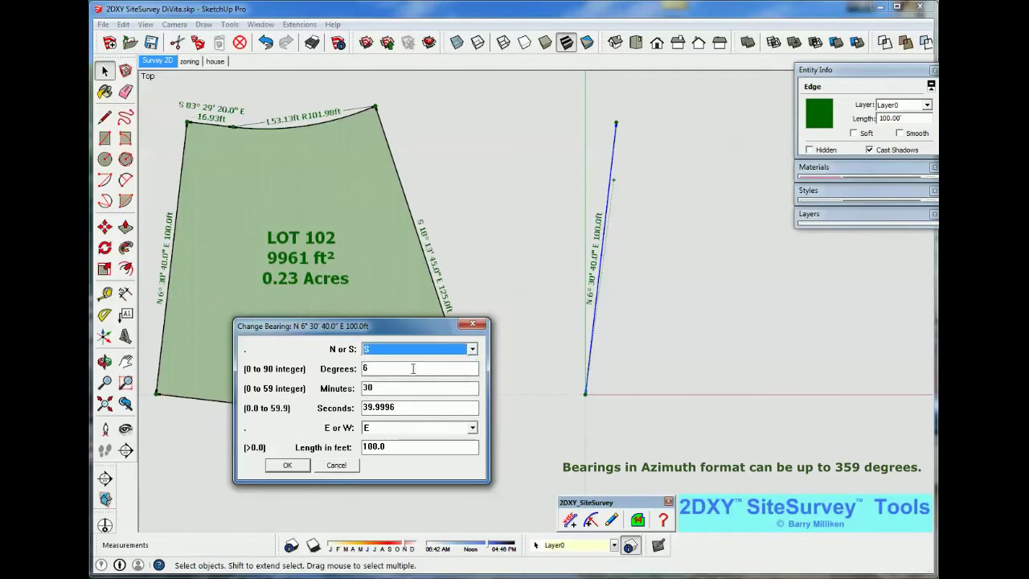
pyautogui.click(394, 370)
pyautogui.press('BackSpace')
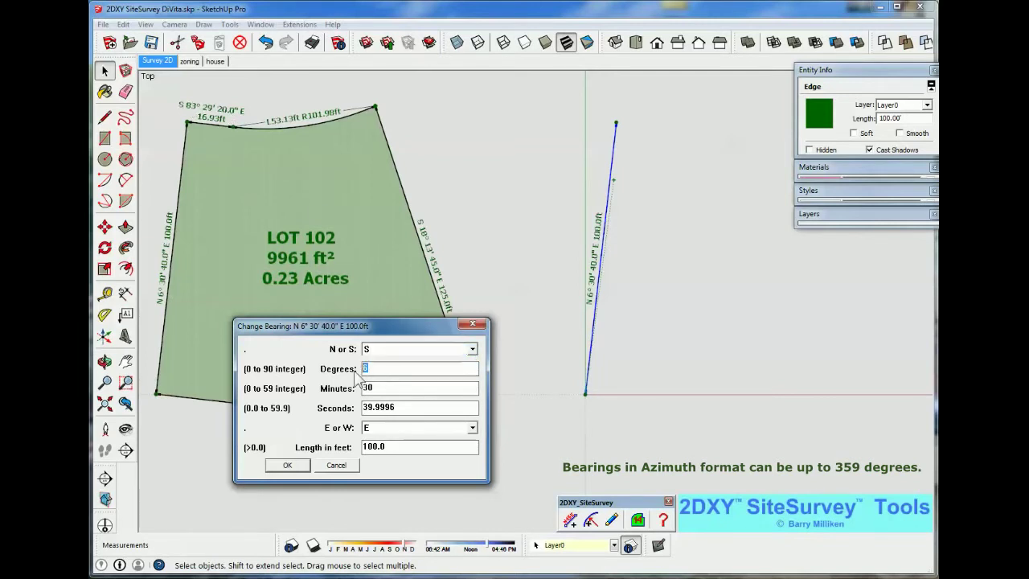
pyautogui.write('83')
pyautogui.moveTo(392, 388); pyautogui.dragTo(363, 390)
pyautogui.write('29')
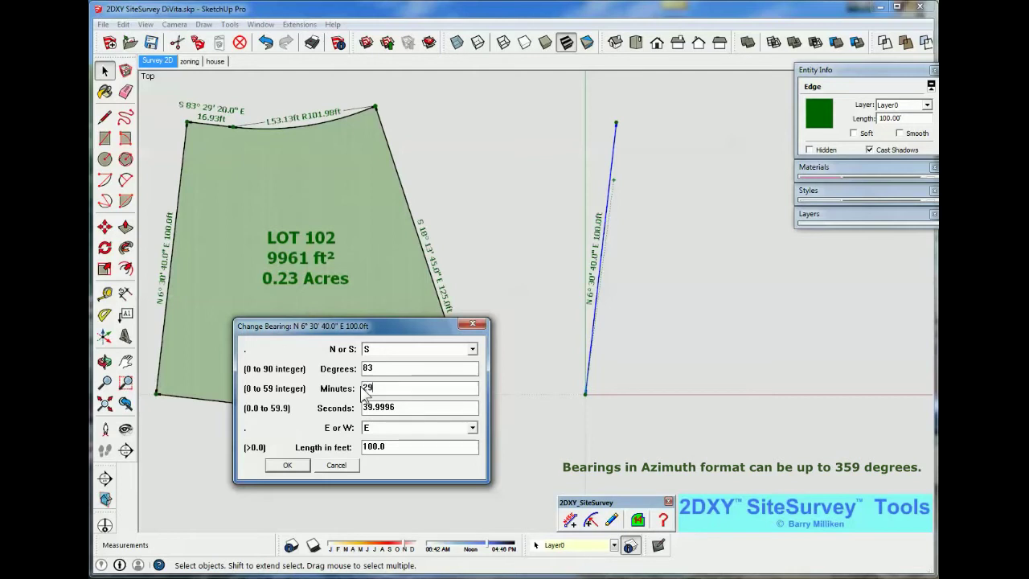
pyautogui.moveTo(392, 408); pyautogui.dragTo(357, 407)
pyautogui.write('20')
# - Set the added bearing line's length to 16.93 feet and create it
pyautogui.moveTo(438, 447); pyautogui.dragTo(362, 447)
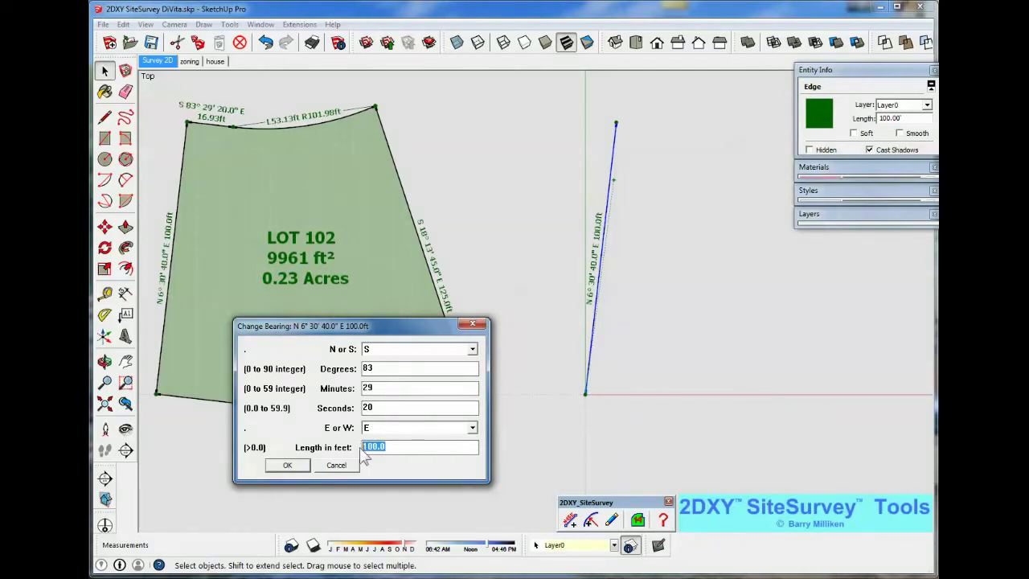
pyautogui.write('16.93')
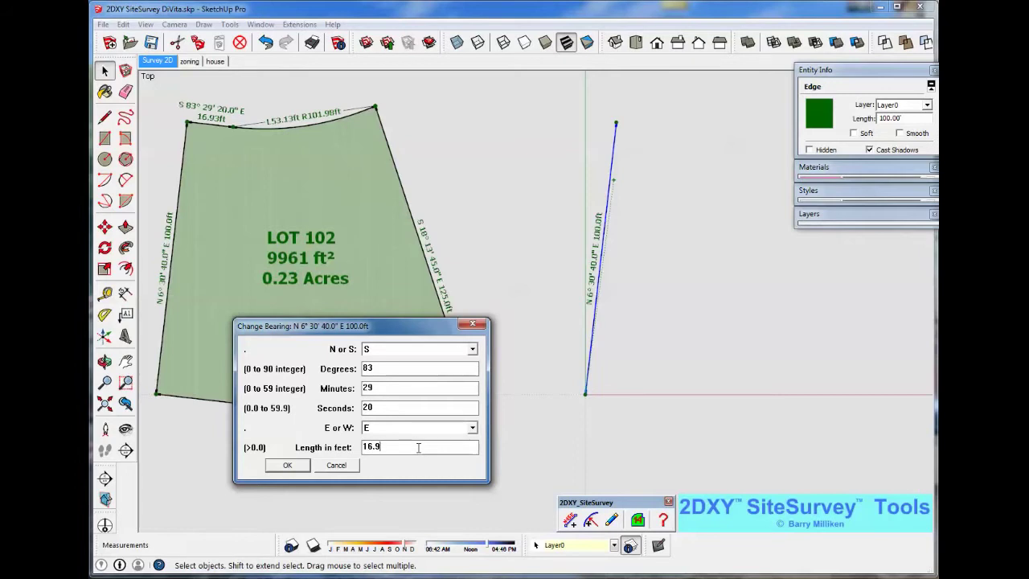
pyautogui.click(287, 465)
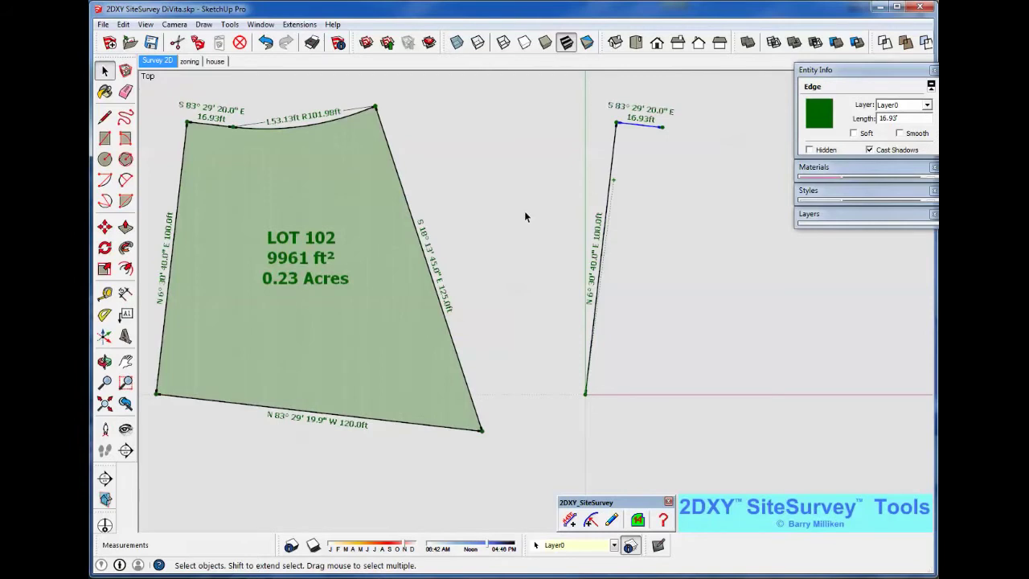
# - Start adding a SiteSurvey arc to the new 16.93 ft line and set its radius to 101.98 feet
pyautogui.scroll(-1, 526, 209)
pyautogui.moveTo(513, 240); pyautogui.dragTo(511, 242)
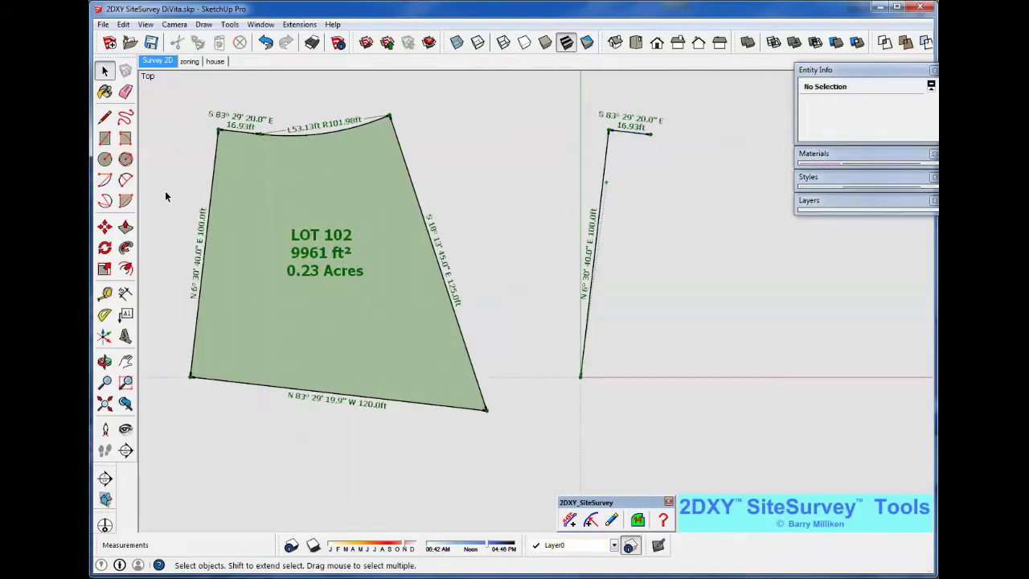
pyautogui.click(125, 362)
pyautogui.moveTo(485, 239); pyautogui.dragTo(453, 279)
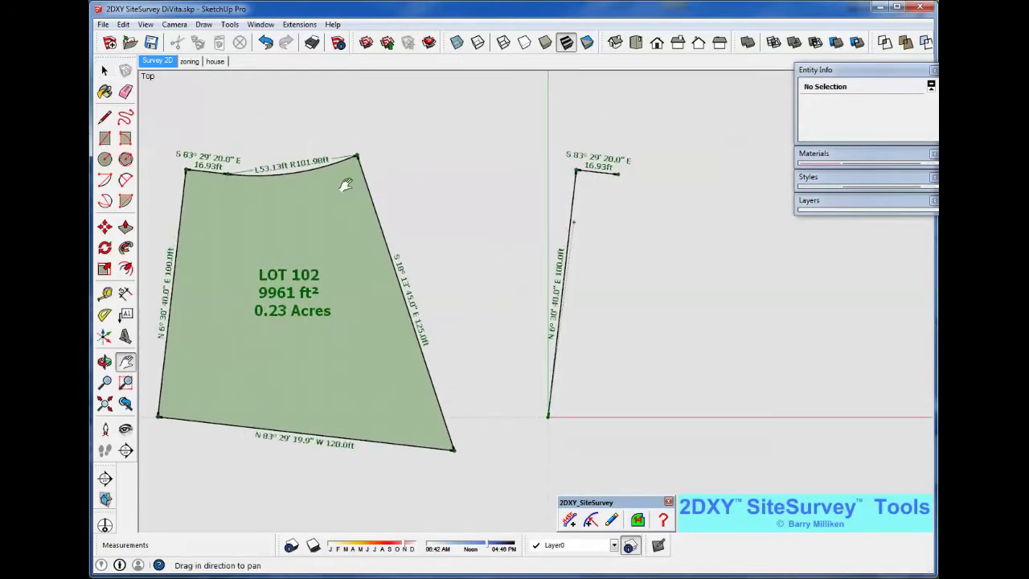
pyautogui.click(105, 70)
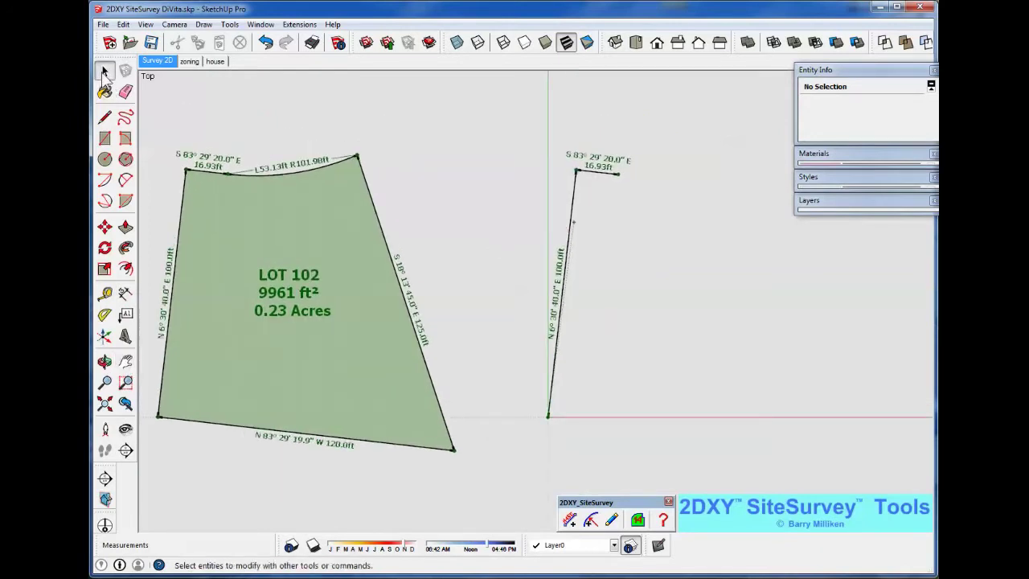
pyautogui.click(599, 173)
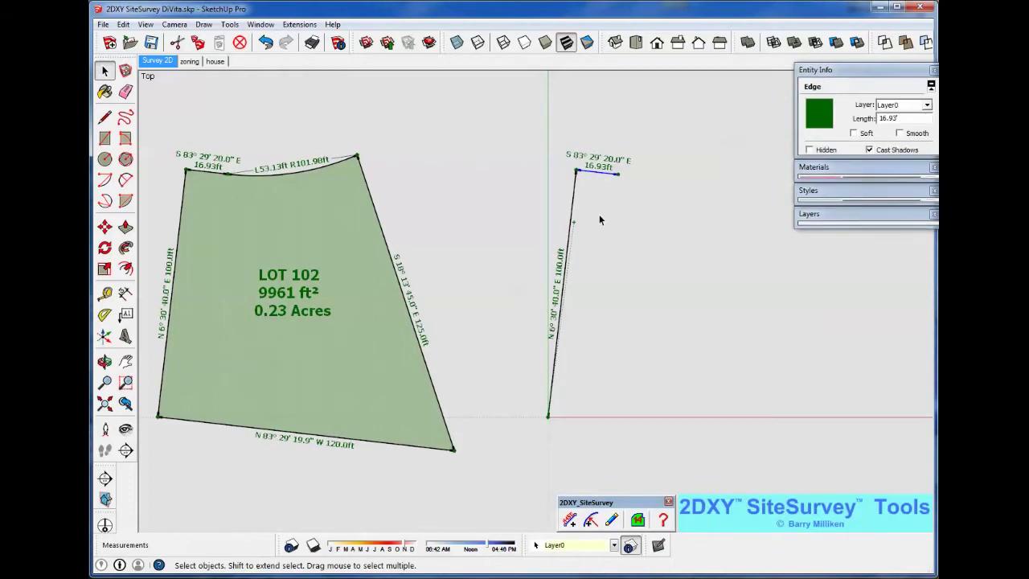
pyautogui.click(592, 521)
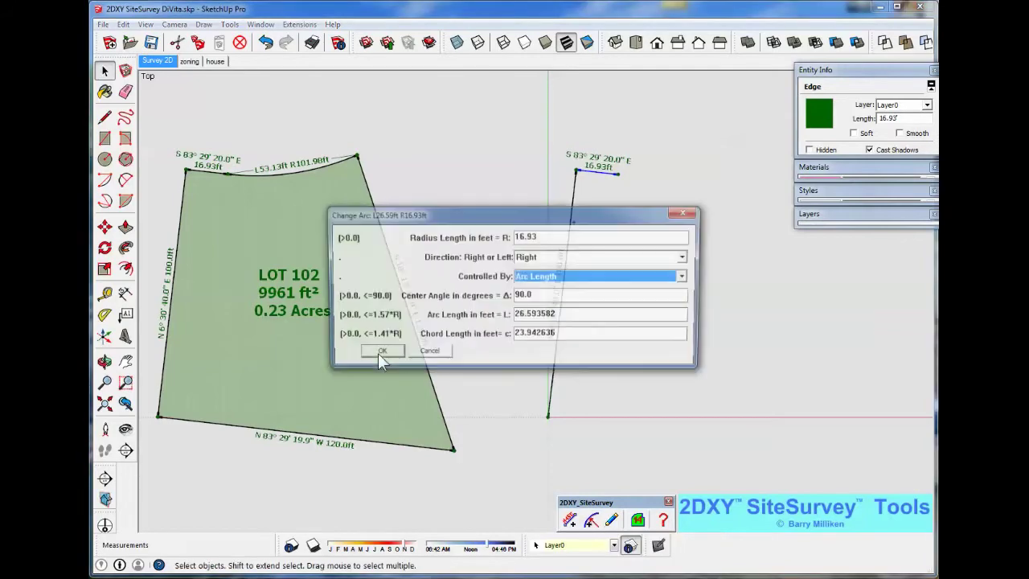
pyautogui.moveTo(523, 209); pyautogui.dragTo(366, 283)
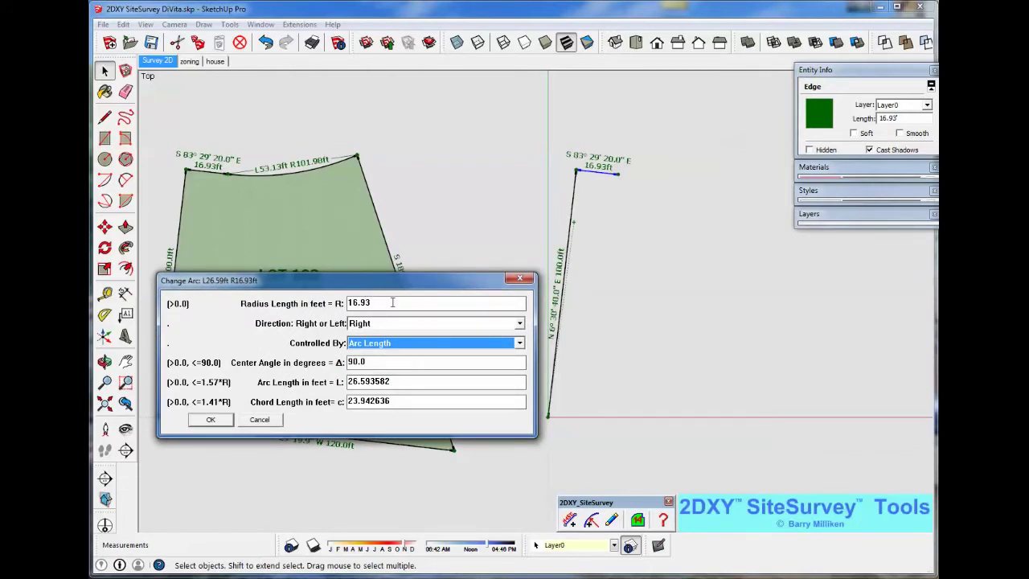
pyautogui.click(393, 302)
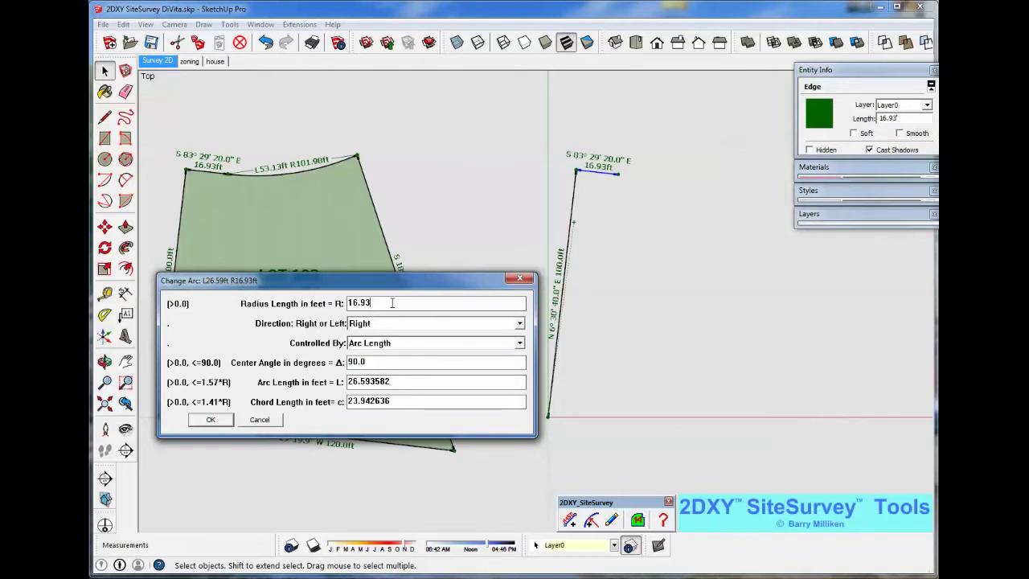
pyautogui.moveTo(376, 303); pyautogui.dragTo(348, 304)
pyautogui.write('01.98')
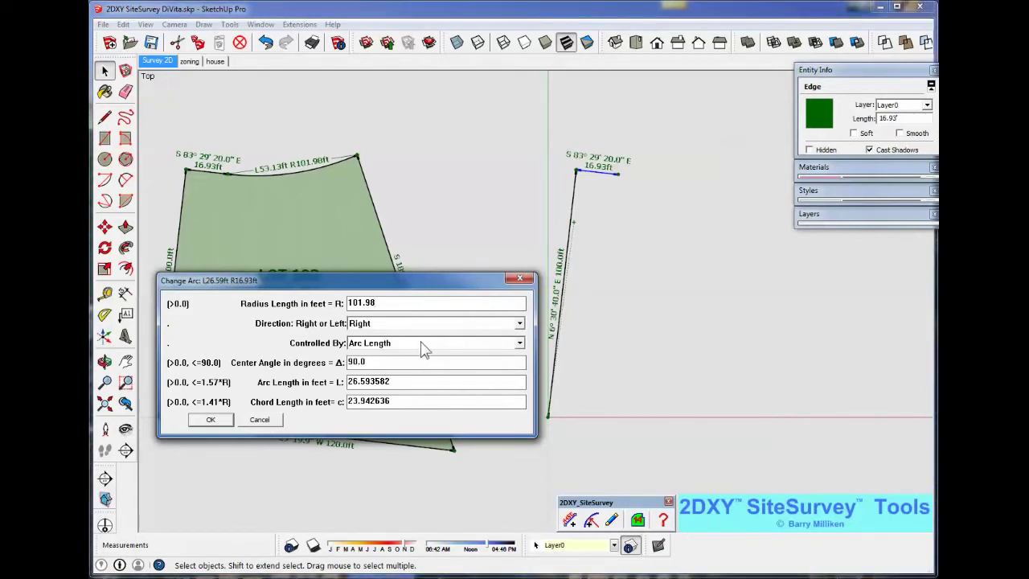
# - Control the arc by Arc Length, set the arc length to 53.13 feet and create the arc
pyautogui.click(519, 342)
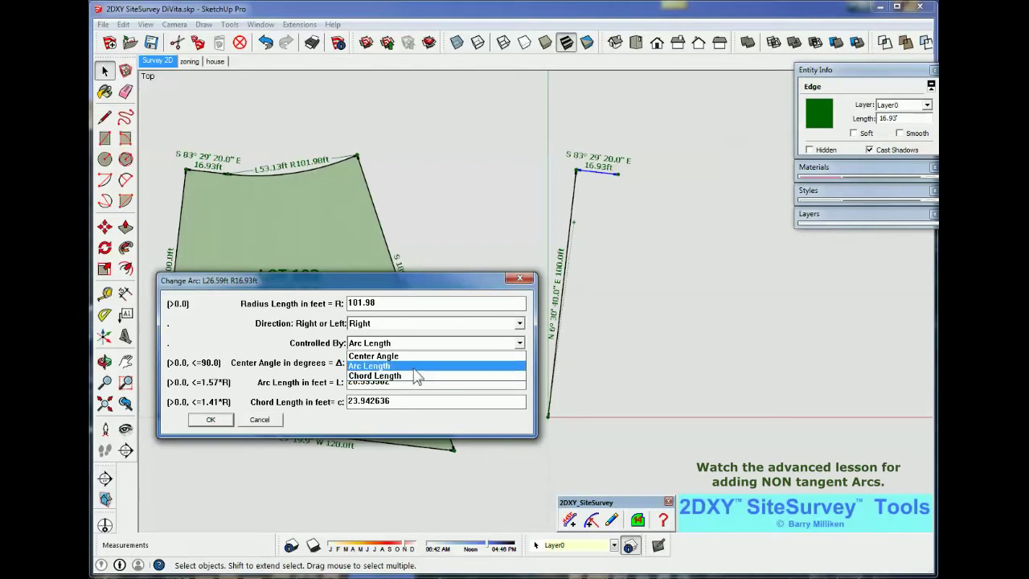
pyautogui.click(415, 369)
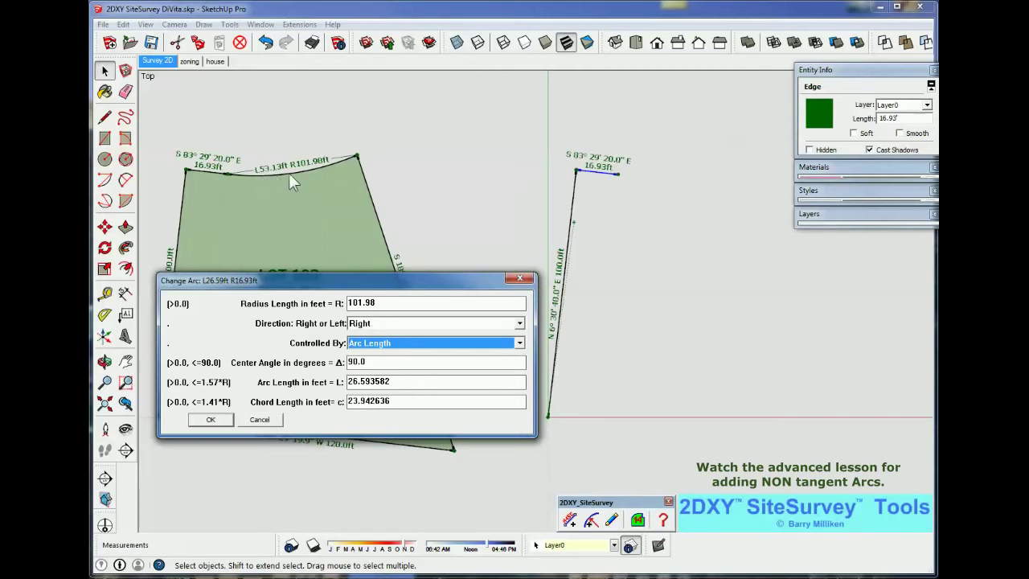
pyautogui.doubleClick(385, 383)
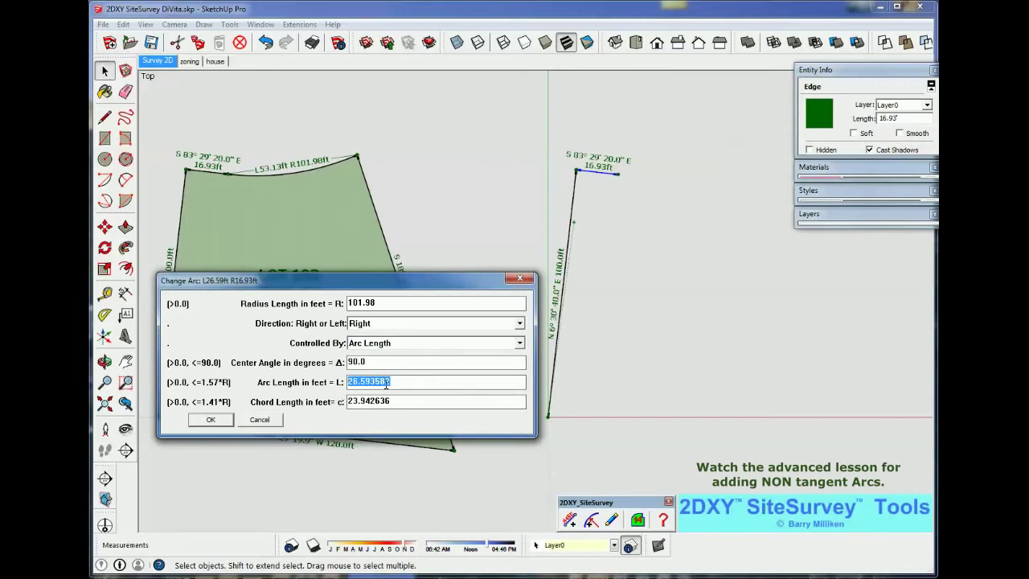
pyautogui.write('51')
pyautogui.press('BackSpace')
pyautogui.write('3.13')
pyautogui.click(211, 419)
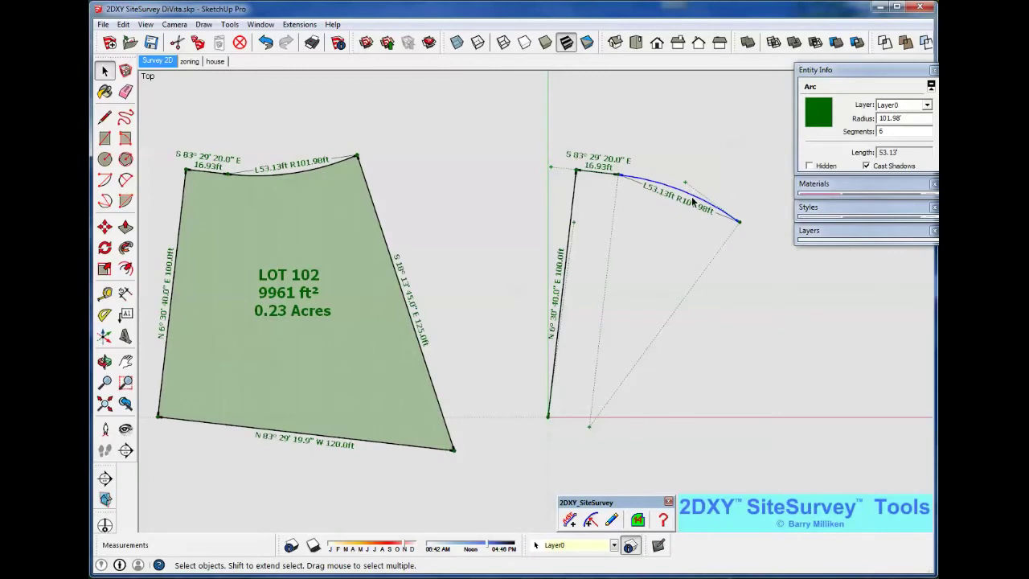
# - Change the direction of the new 53.13 ft arc to Left
pyautogui.click(612, 521)
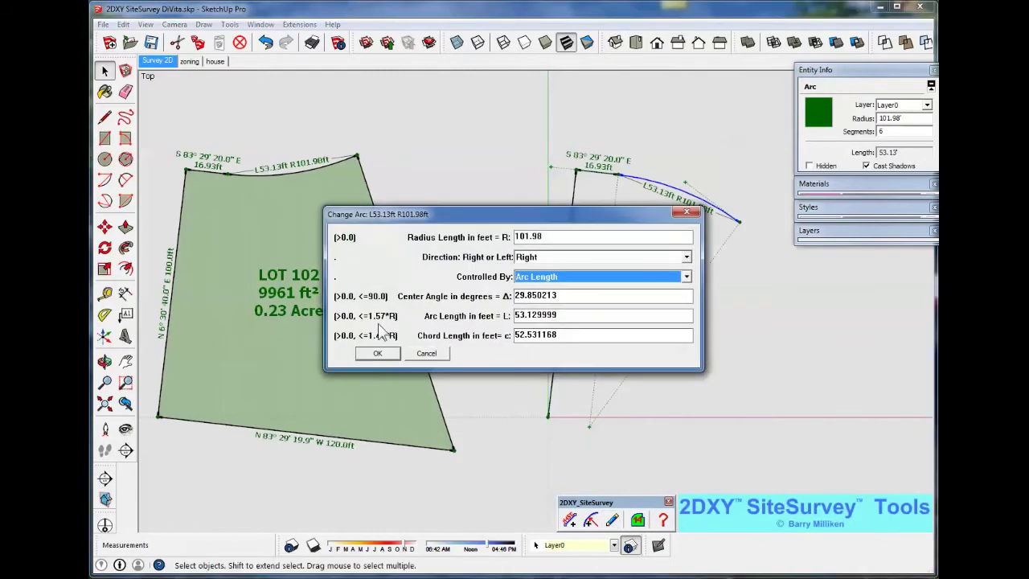
pyautogui.moveTo(485, 218); pyautogui.dragTo(389, 288)
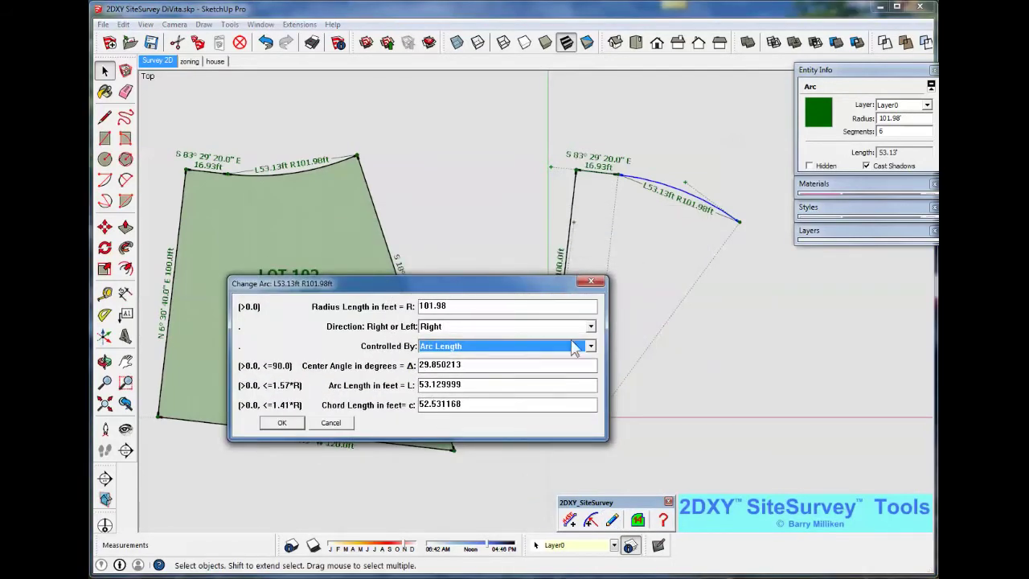
pyautogui.click(590, 326)
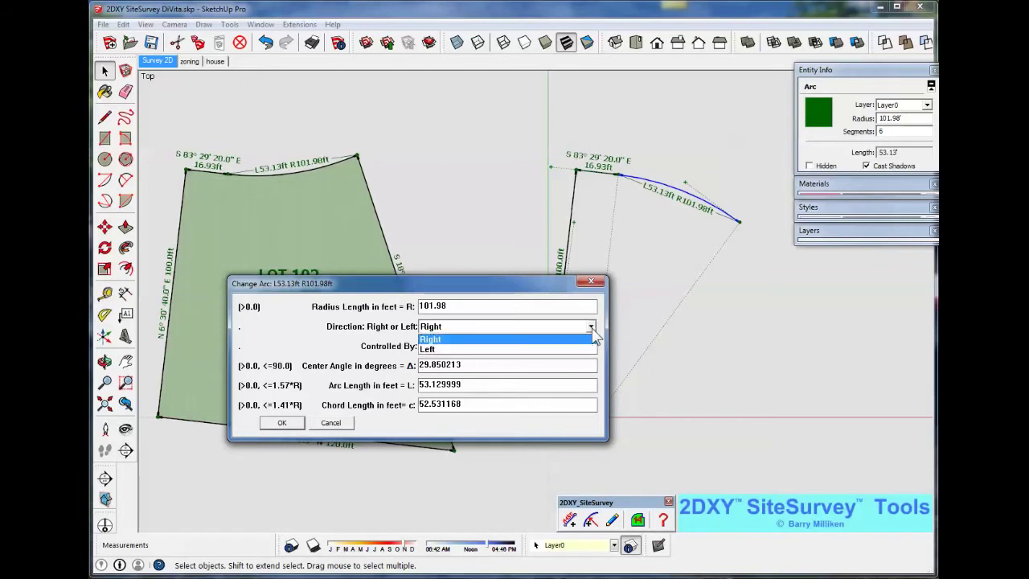
pyautogui.click(480, 349)
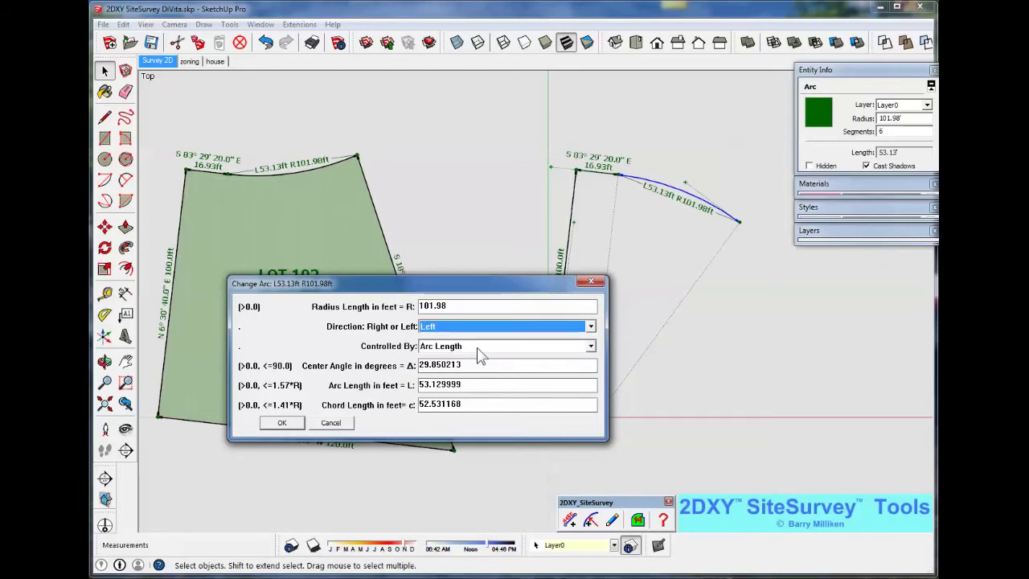
pyautogui.click(283, 423)
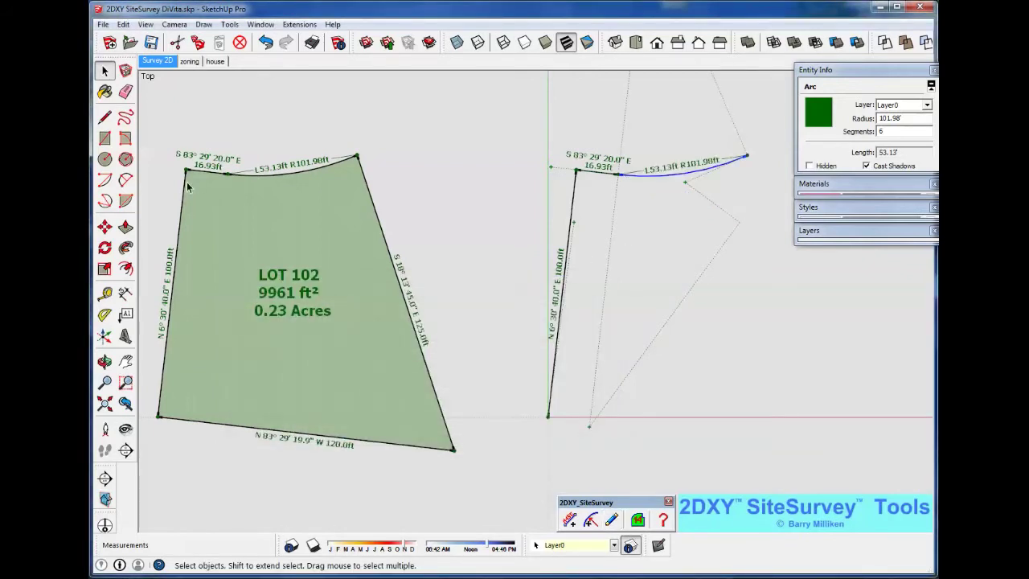
# - Try adding a second arc with a 45-foot radius from the end of the 53.13 ft arc, then undo it
pyautogui.click(125, 363)
pyautogui.moveTo(546, 142)
pyautogui.mouseDown()
pyautogui.moveTo(427, 367)
pyautogui.moveTo(503, 212)
pyautogui.moveTo(518, 151)
pyautogui.mouseUp()
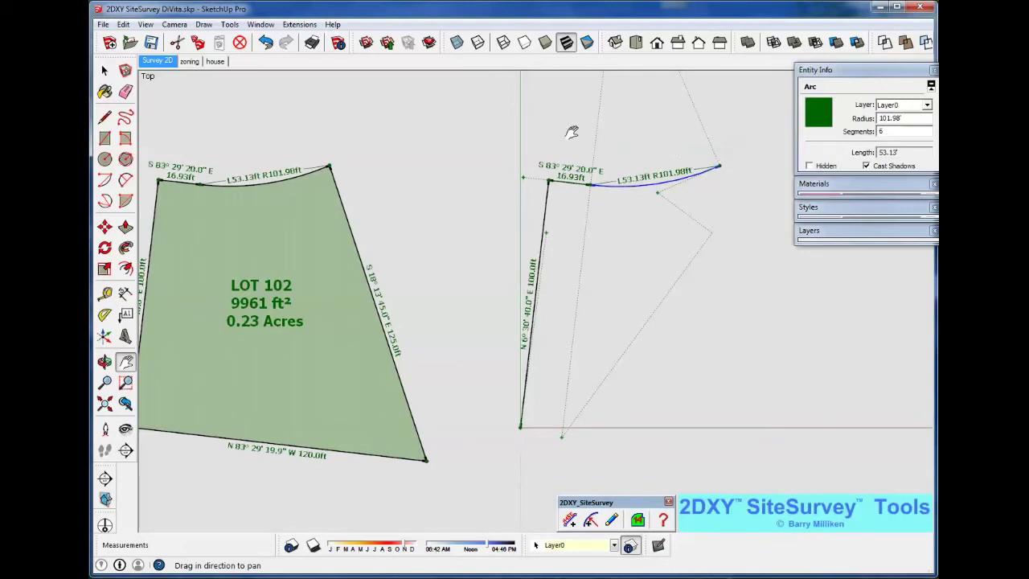
pyautogui.moveTo(481, 141); pyautogui.dragTo(424, 162)
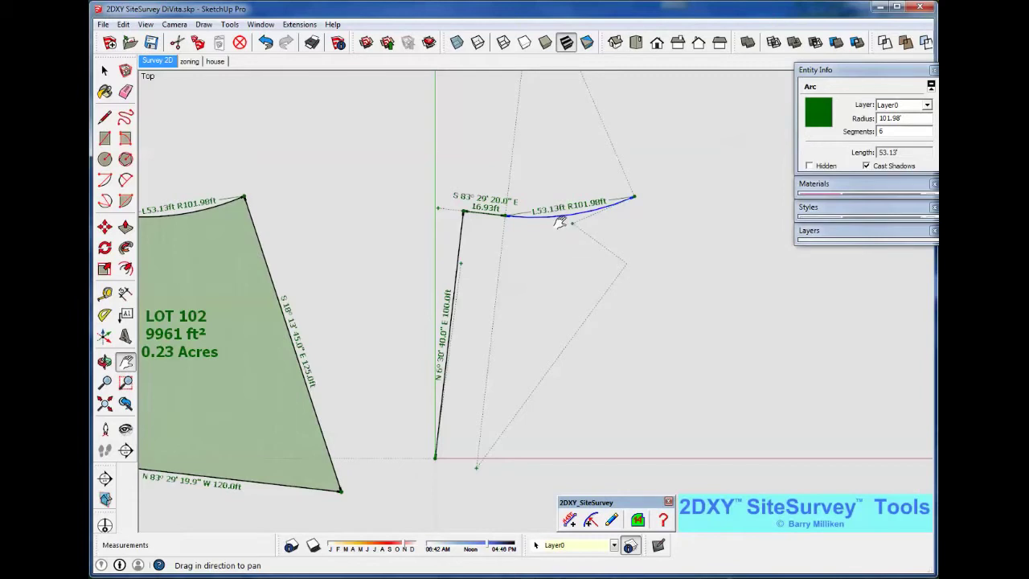
pyautogui.click(591, 520)
pyautogui.moveTo(499, 217); pyautogui.dragTo(414, 303)
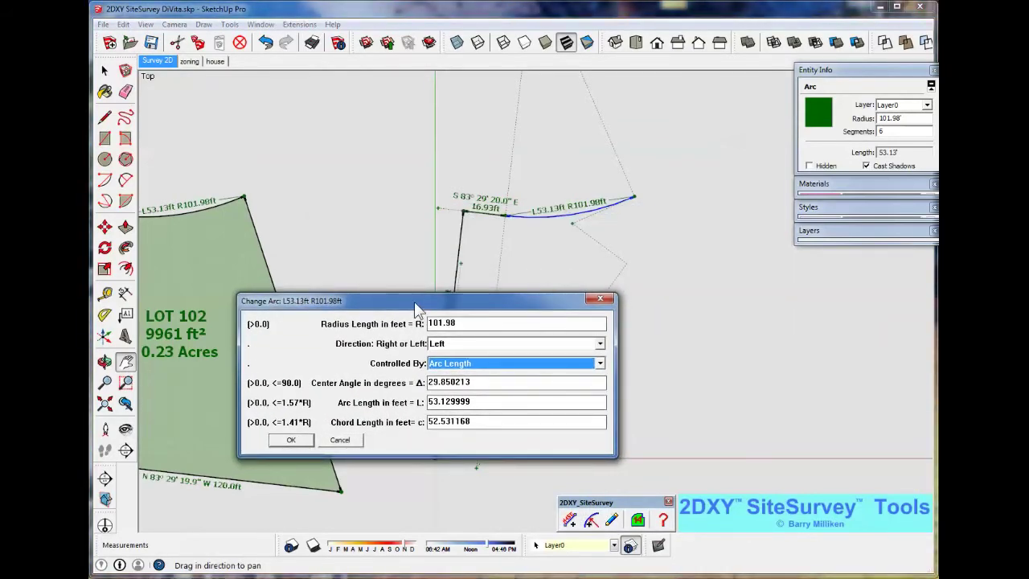
pyautogui.click(471, 323)
pyautogui.doubleClick(461, 324)
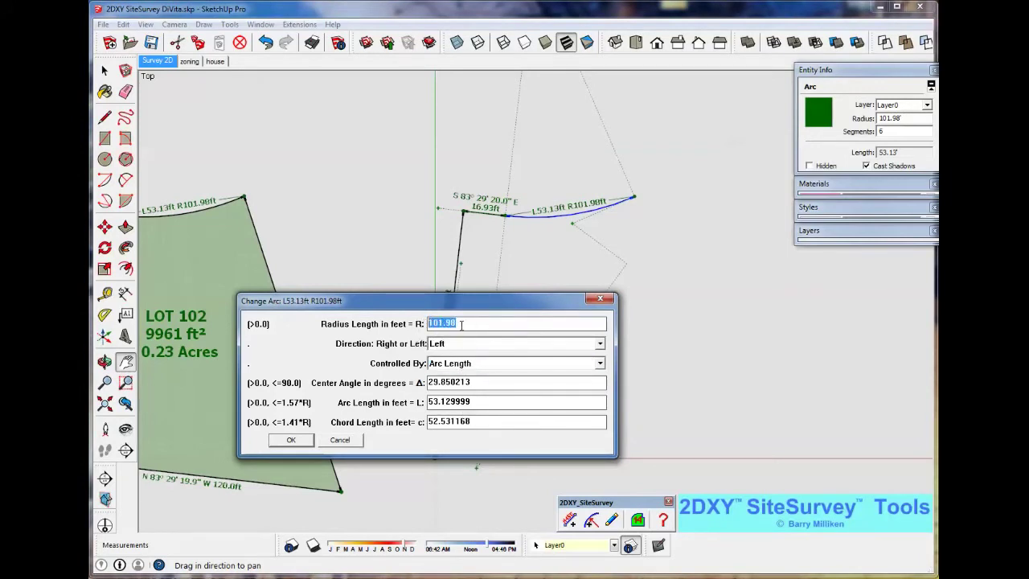
pyautogui.write('45')
pyautogui.click(292, 440)
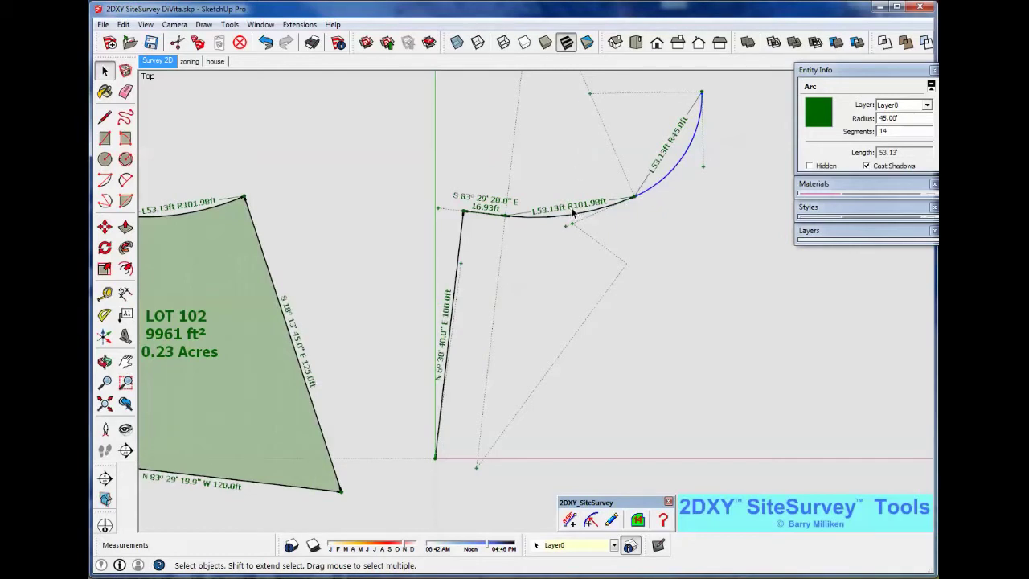
pyautogui.click(265, 42)
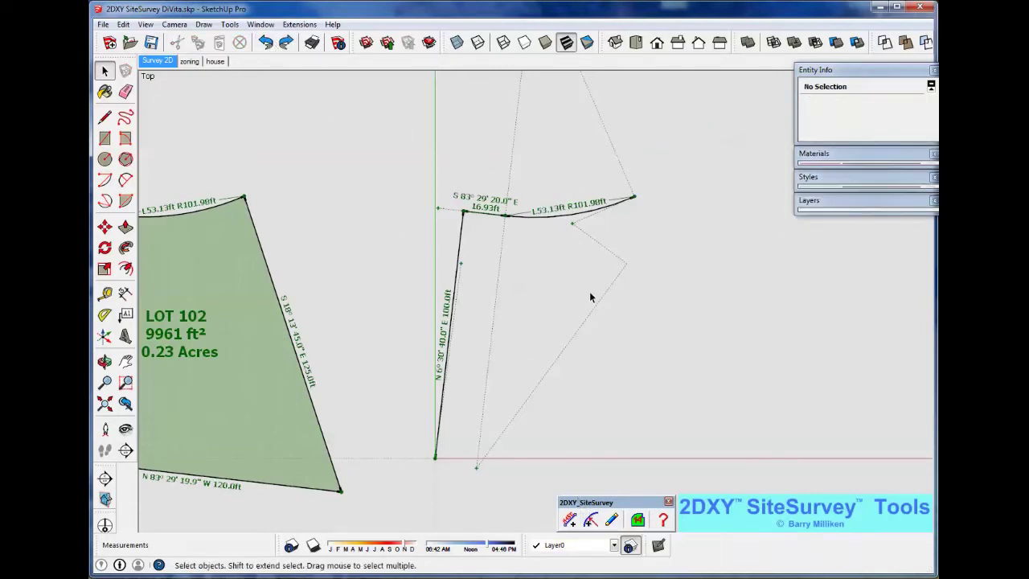
# - Try adding a Right-direction arc from the end of the 53.13 ft arc with a chord length entry of 45, then undo it
pyautogui.click(580, 215)
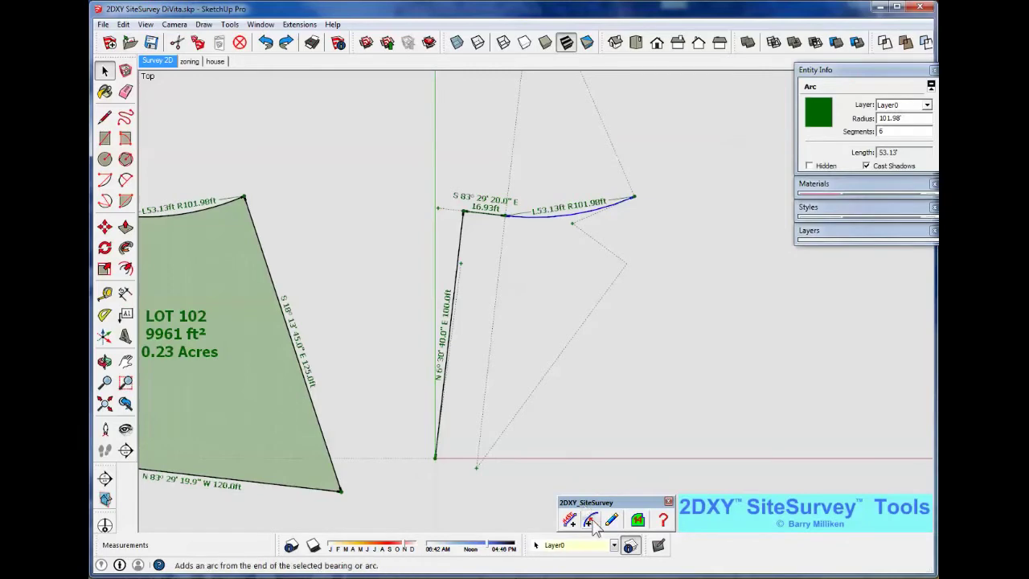
pyautogui.click(591, 521)
pyautogui.moveTo(478, 211); pyautogui.dragTo(326, 289)
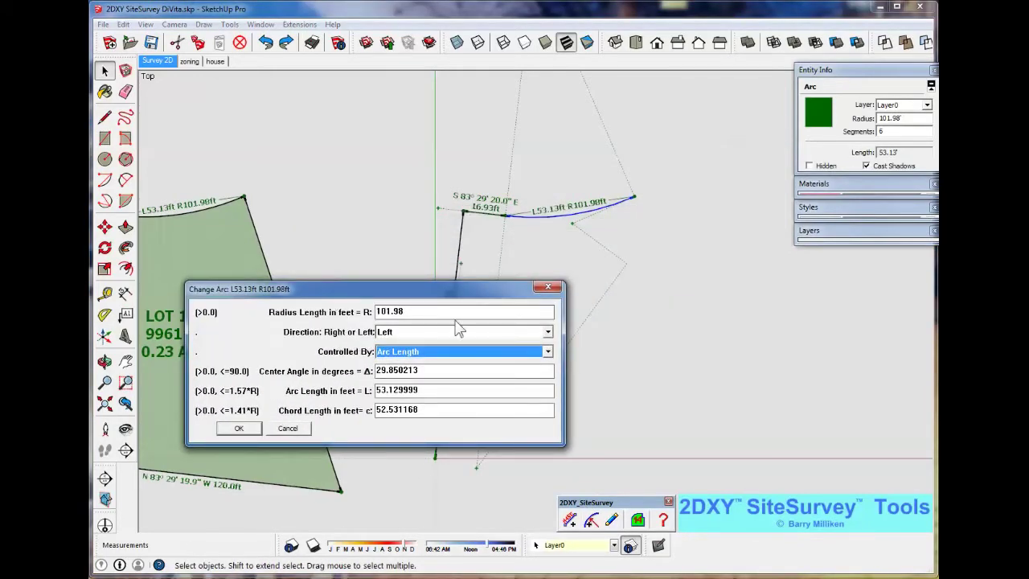
pyautogui.moveTo(434, 410); pyautogui.dragTo(378, 412)
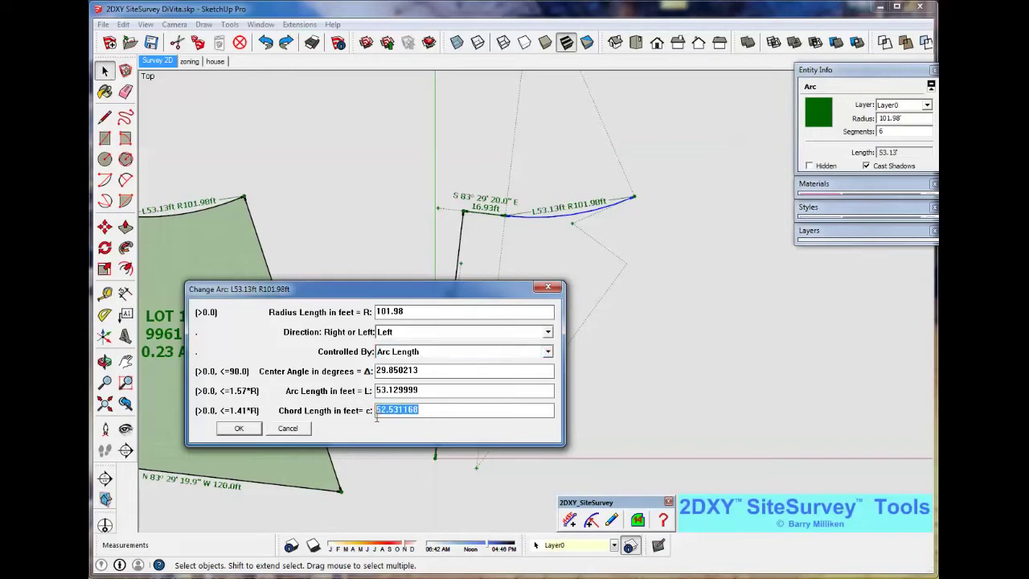
pyautogui.write('45')
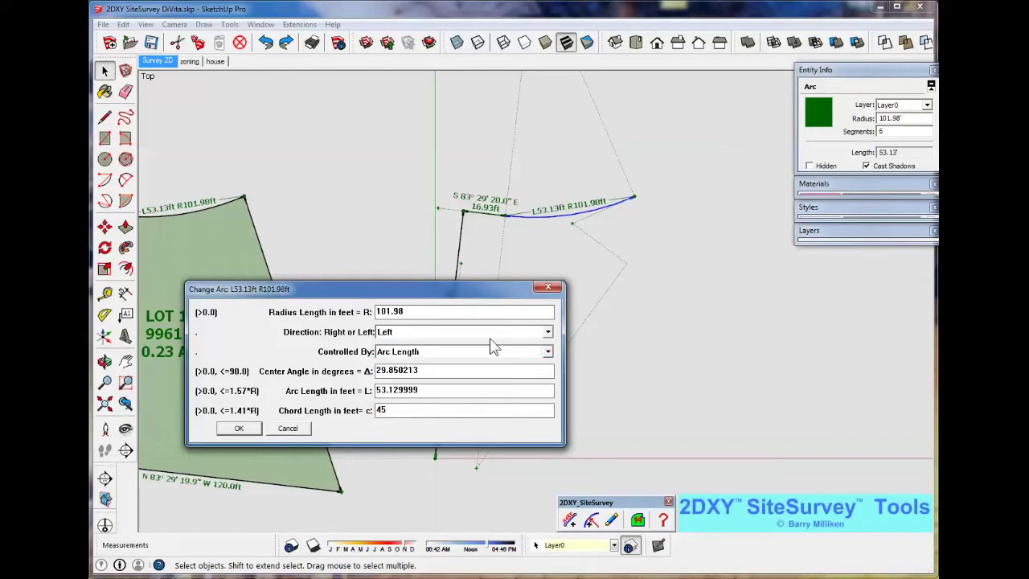
pyautogui.click(548, 331)
pyautogui.click(447, 346)
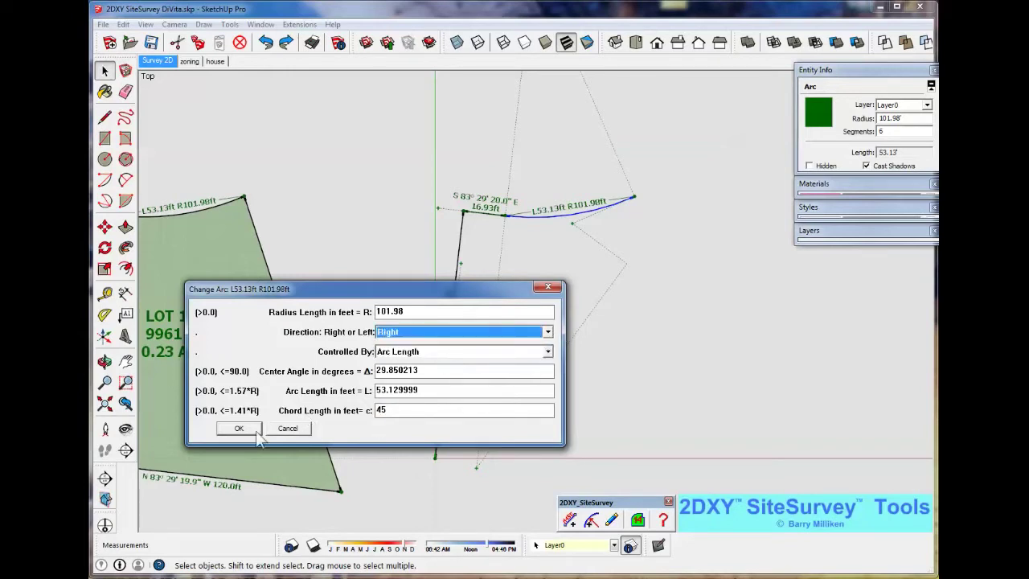
pyautogui.click(239, 428)
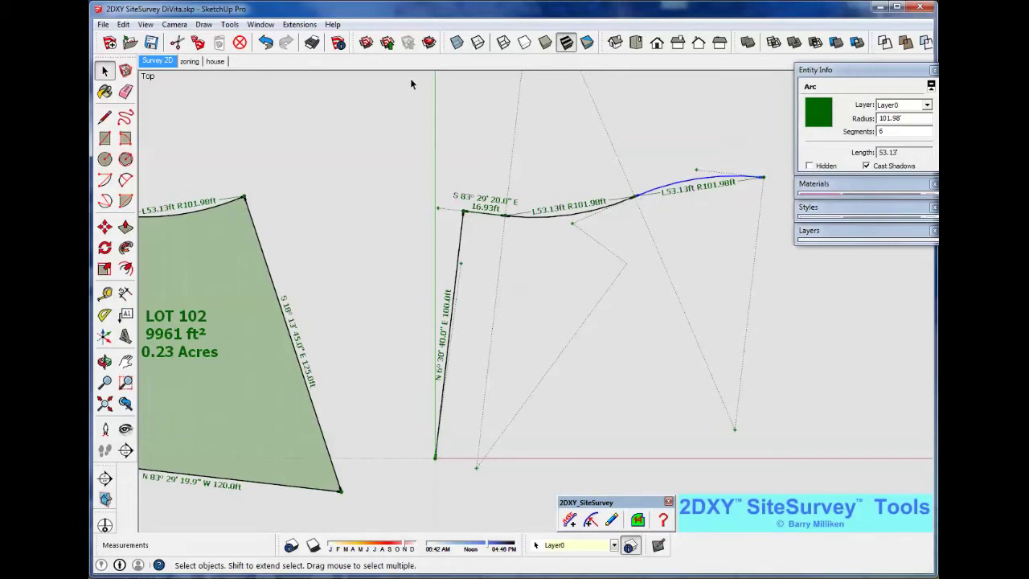
pyautogui.click(266, 43)
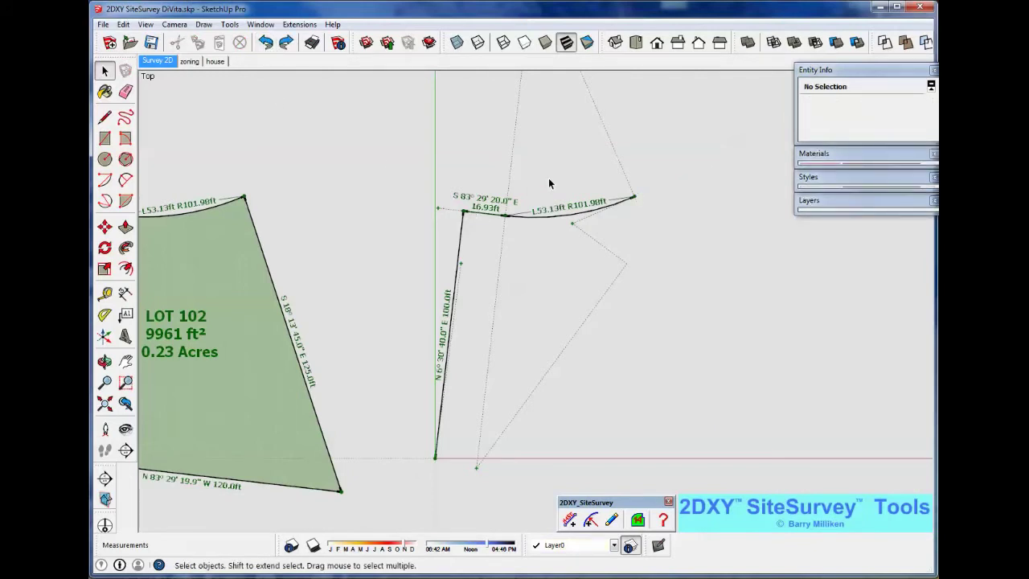
# - Start adding a bearing line from the east end of the 53.13 ft arc, with direction S and 18 degrees
pyautogui.click(563, 217)
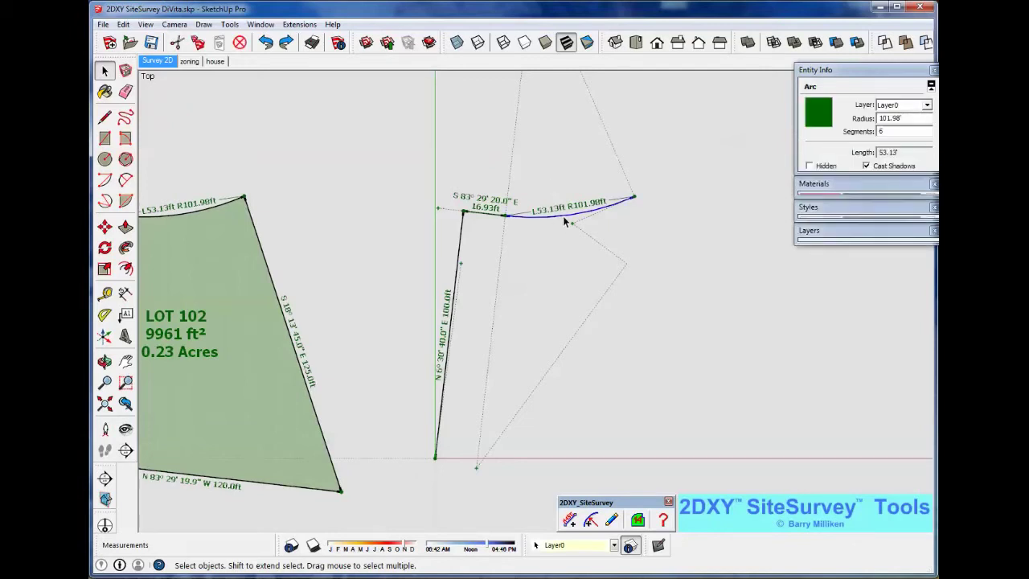
pyautogui.click(570, 521)
pyautogui.moveTo(501, 215); pyautogui.dragTo(490, 300)
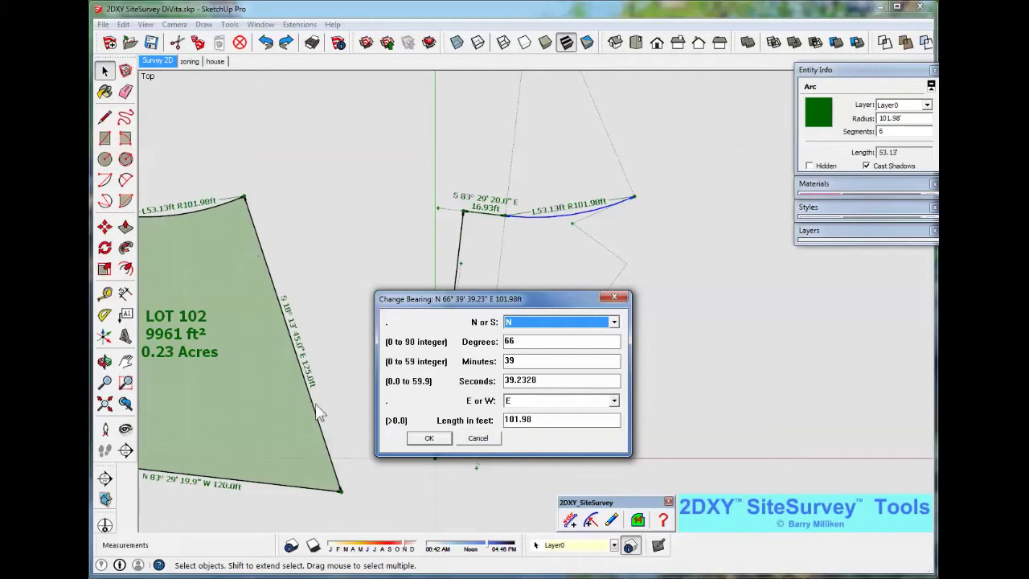
pyautogui.click(615, 324)
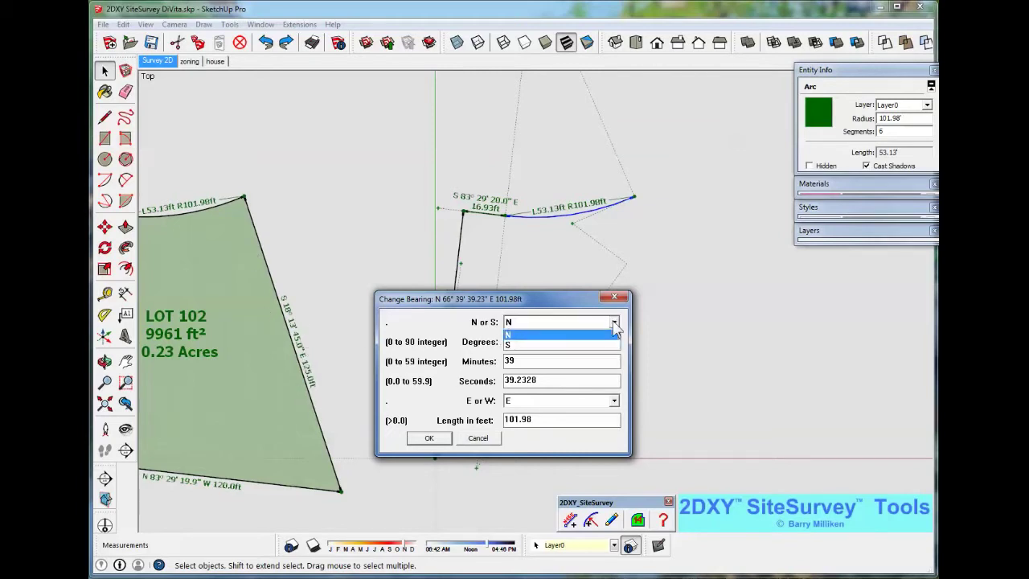
pyautogui.click(547, 342)
pyautogui.click(539, 342)
pyautogui.press('BackSpace')
pyautogui.press('BackSpace')
pyautogui.write('18')
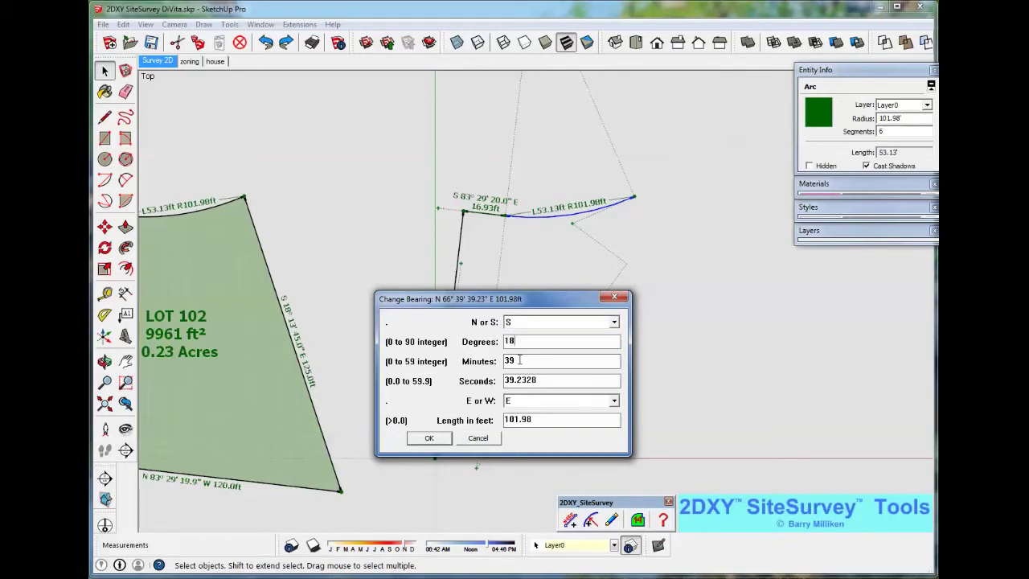
# - Set the new bearing's minutes to 13, seconds to 45 and length to 125 feet, and create the line
pyautogui.moveTo(523, 362); pyautogui.dragTo(503, 368)
pyautogui.write('13')
pyautogui.moveTo(547, 381); pyautogui.dragTo(503, 386)
pyautogui.write('45')
pyautogui.moveTo(542, 419); pyautogui.dragTo(506, 419)
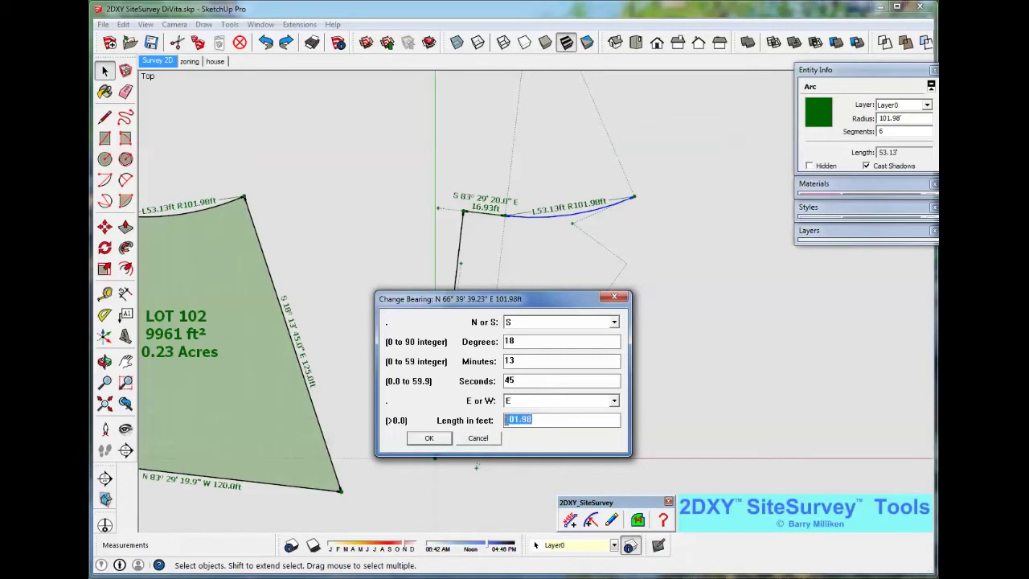
pyautogui.write('125')
pyautogui.click(441, 438)
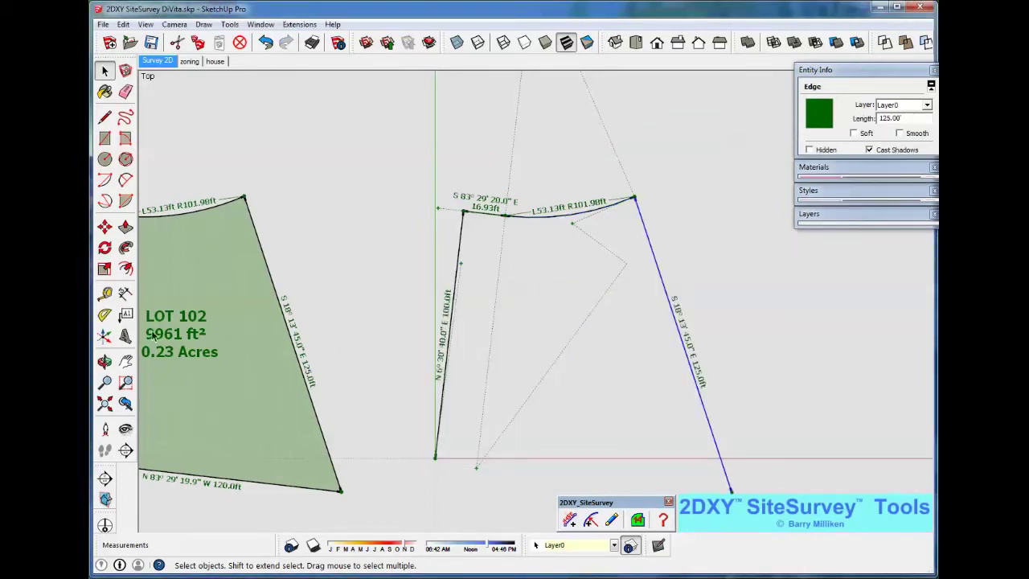
# - Close the boundary with a straight line from the south end of the 125 ft line to the south end of the 100 ft line
pyautogui.click(125, 363)
pyautogui.moveTo(356, 361)
pyautogui.mouseDown()
pyautogui.moveTo(390, 260)
pyautogui.moveTo(428, 270)
pyautogui.moveTo(461, 299)
pyautogui.mouseUp()
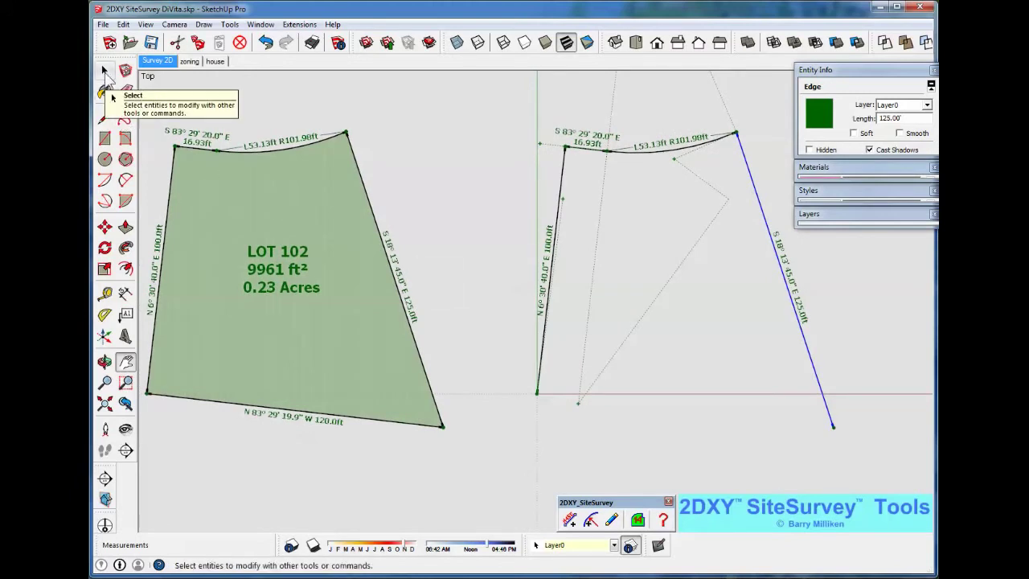
pyautogui.click(105, 71)
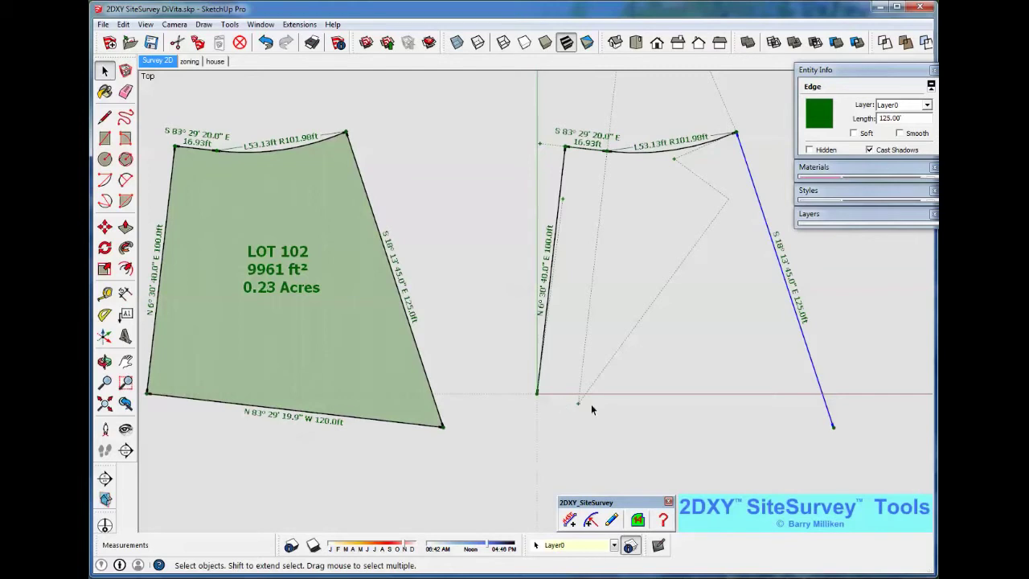
pyautogui.click(105, 117)
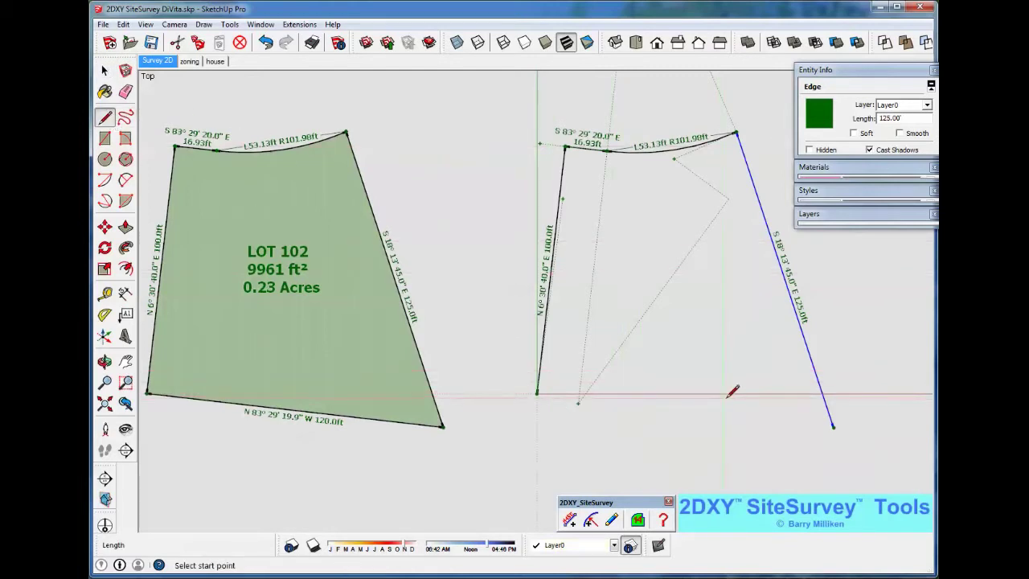
pyautogui.click(833, 426)
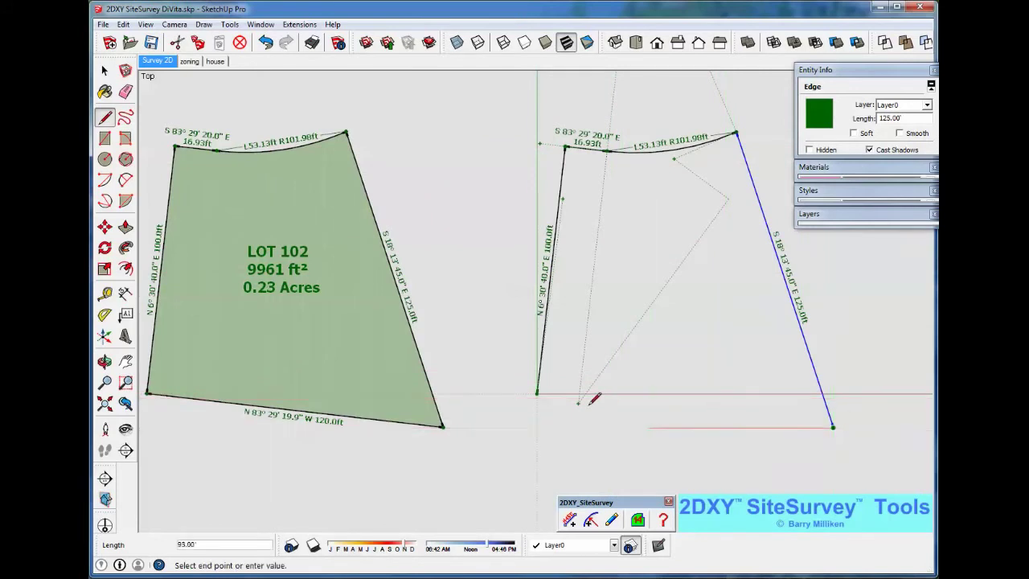
pyautogui.click(537, 394)
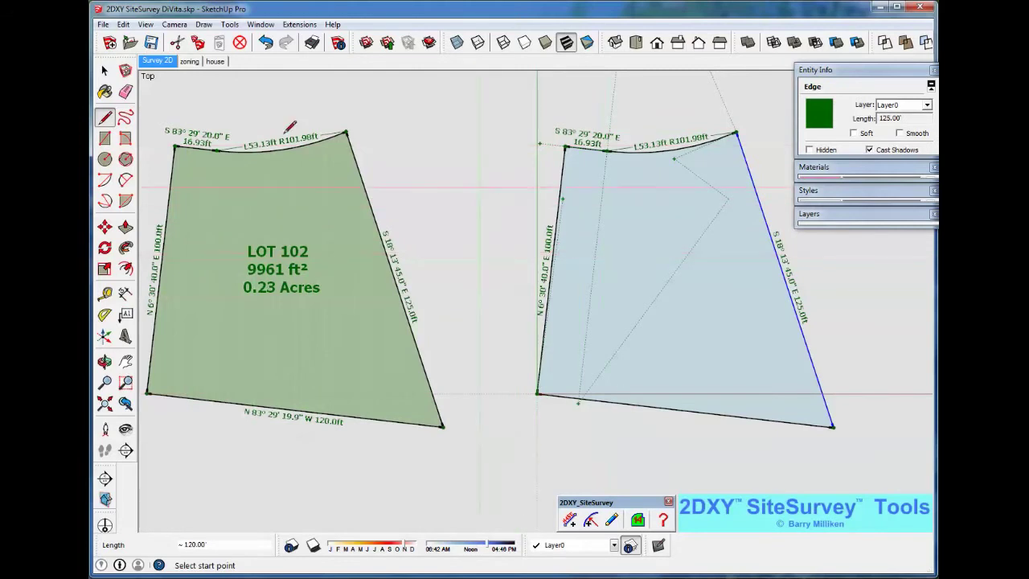
pyautogui.click(104, 70)
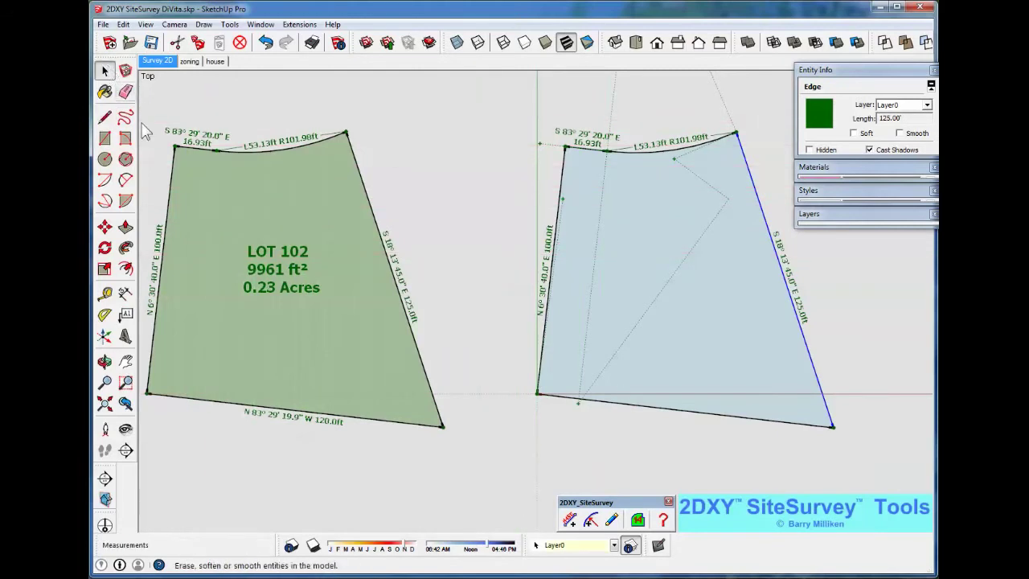
# - Label the boundary's south closing line with its bearing and length, accepting the calculated values
pyautogui.click(631, 404)
pyautogui.click(611, 520)
pyautogui.moveTo(533, 222); pyautogui.dragTo(456, 200)
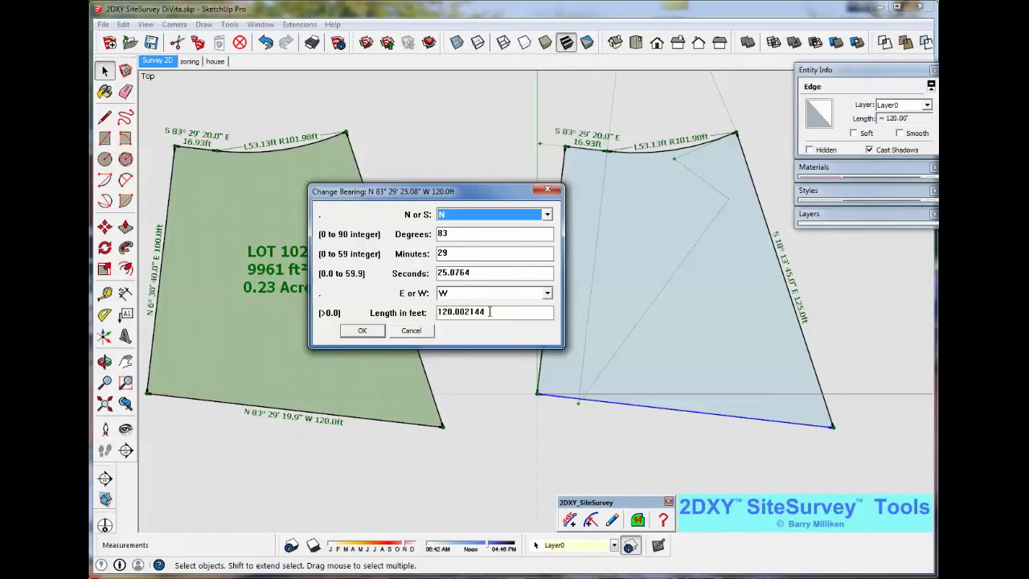
pyautogui.click(364, 330)
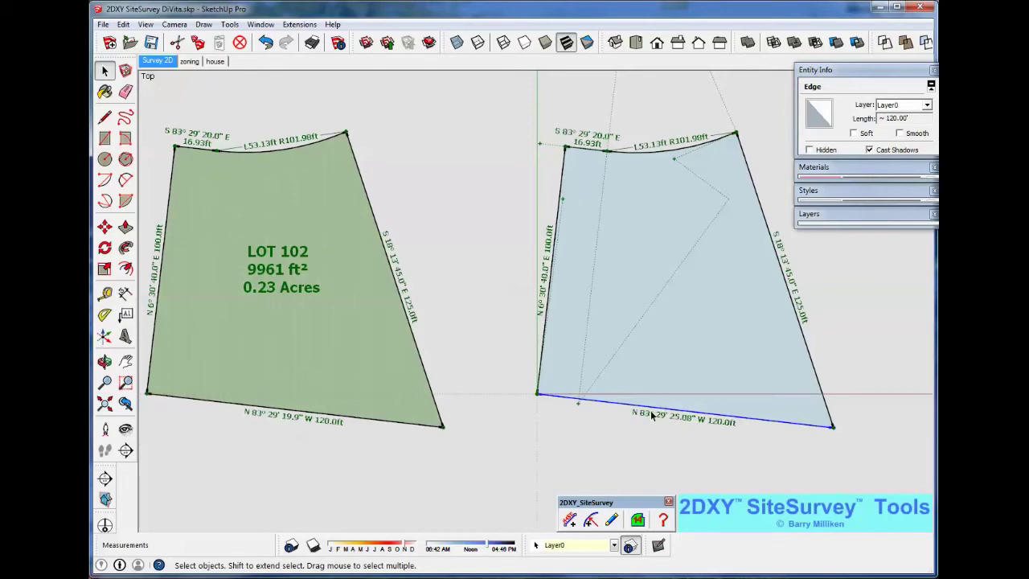
# - Start an area label for the redrawn lot's face and enter LOT 102 as its label text
pyautogui.click(674, 309)
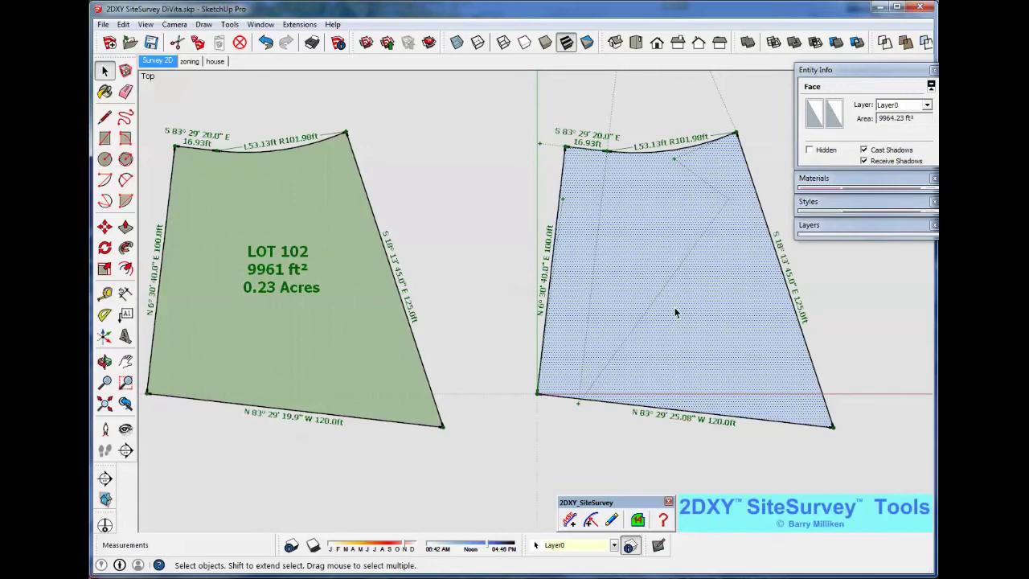
pyautogui.click(637, 521)
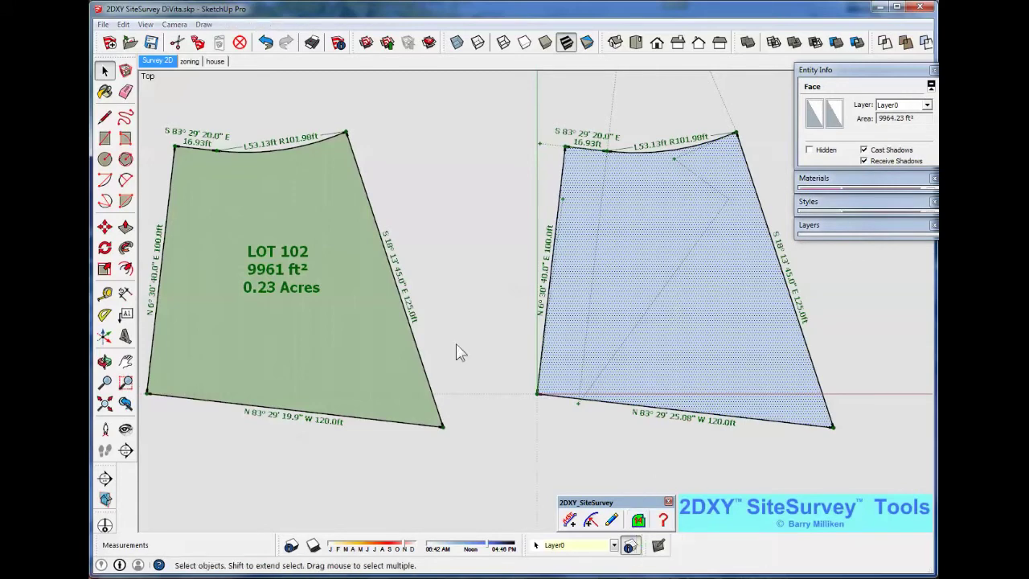
pyautogui.moveTo(509, 231); pyautogui.dragTo(380, 239)
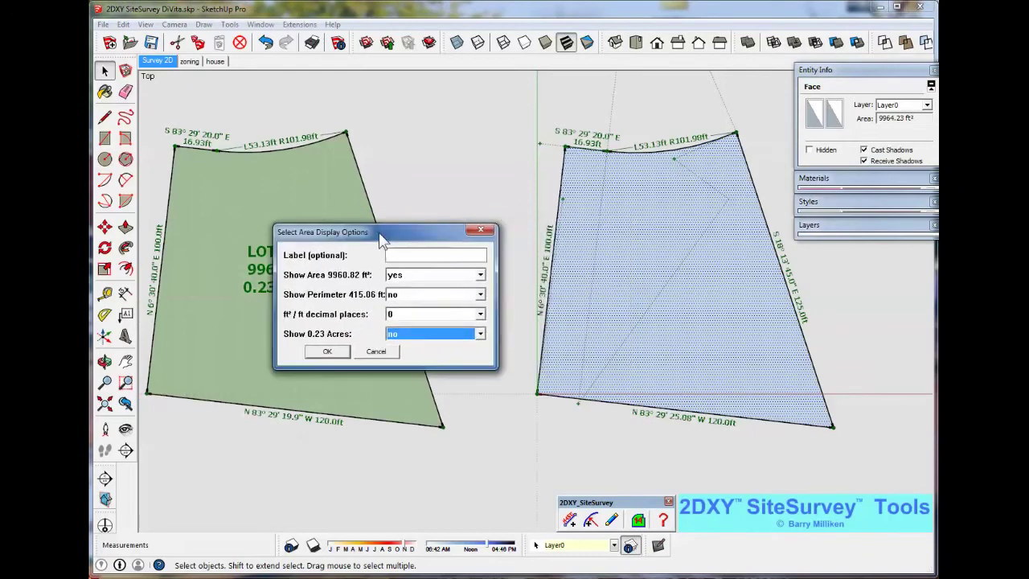
pyautogui.click(395, 254)
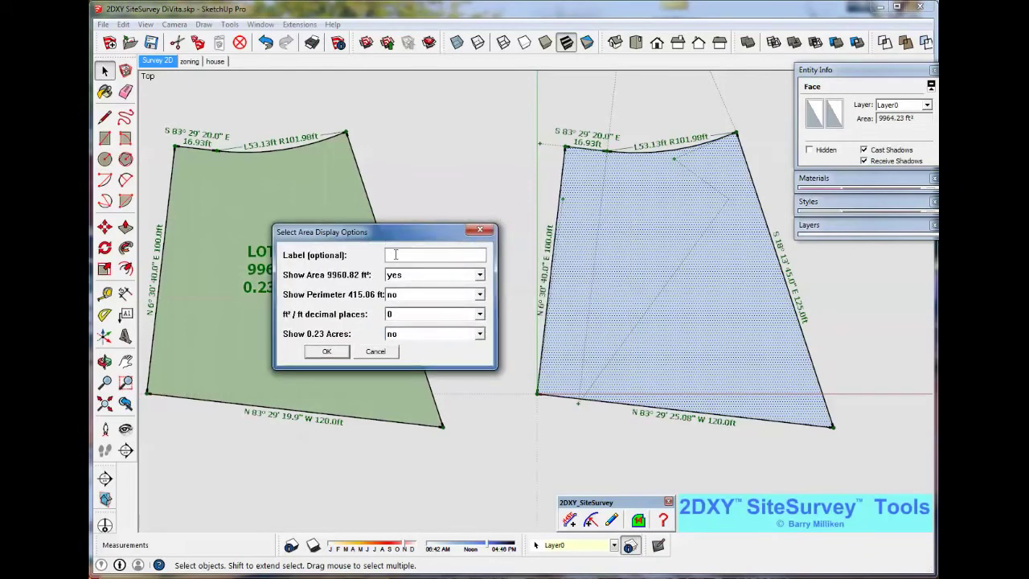
pyautogui.write('LOT 102')
# - Turn on the acres display, keep the perimeter off and 0 decimal places, and create the area label
pyautogui.click(480, 297)
pyautogui.click(481, 314)
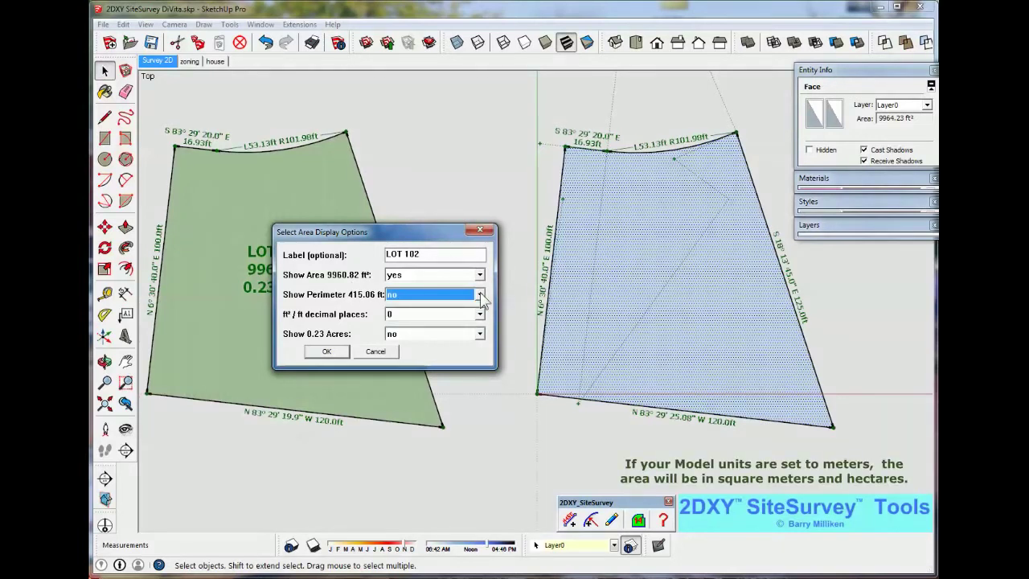
pyautogui.click(480, 315)
pyautogui.click(480, 315)
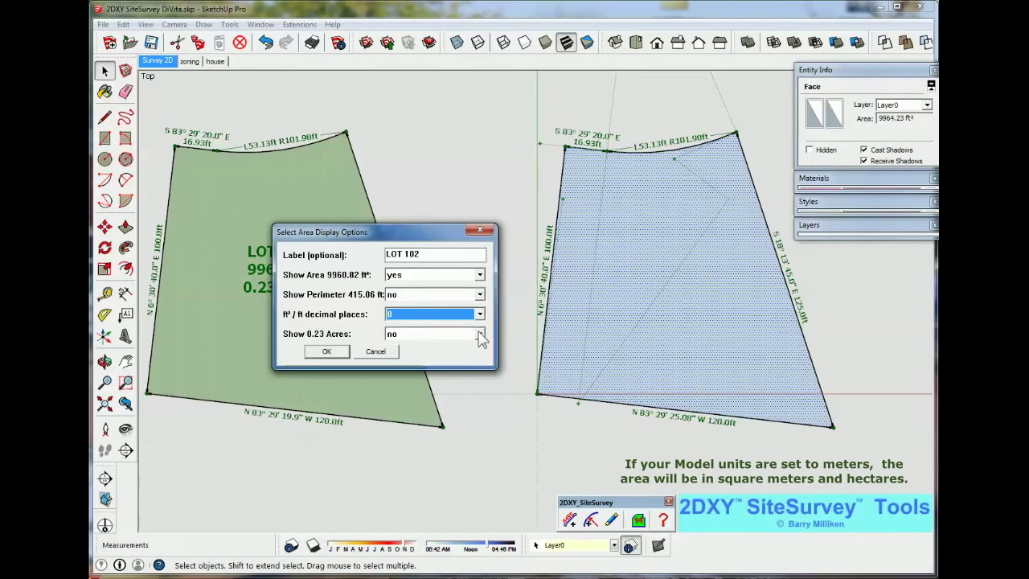
pyautogui.click(480, 334)
pyautogui.click(447, 348)
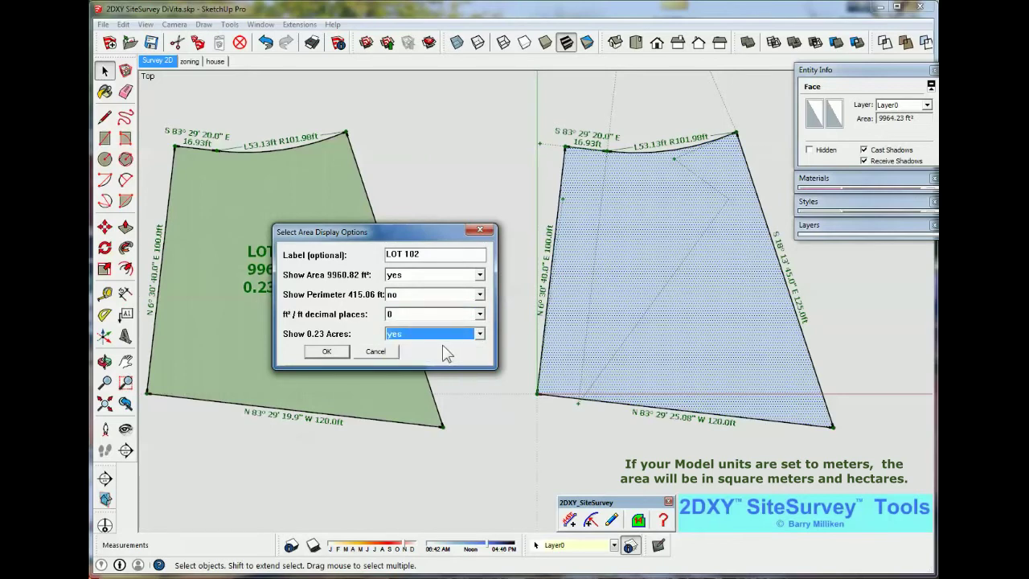
pyautogui.click(328, 351)
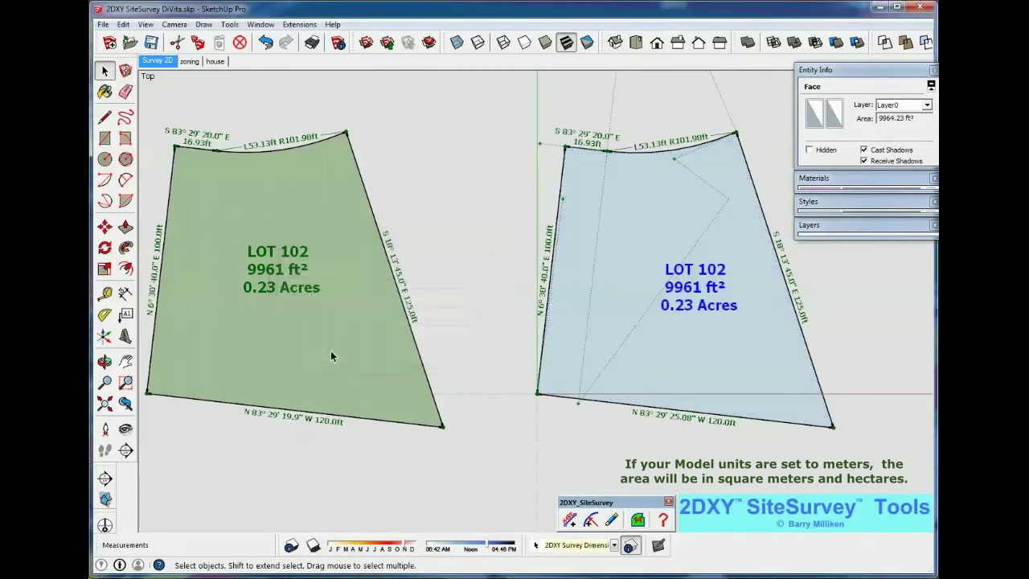
# - Erase the redrawn lot's south closing line and its LOT 102 area label
pyautogui.click(468, 246)
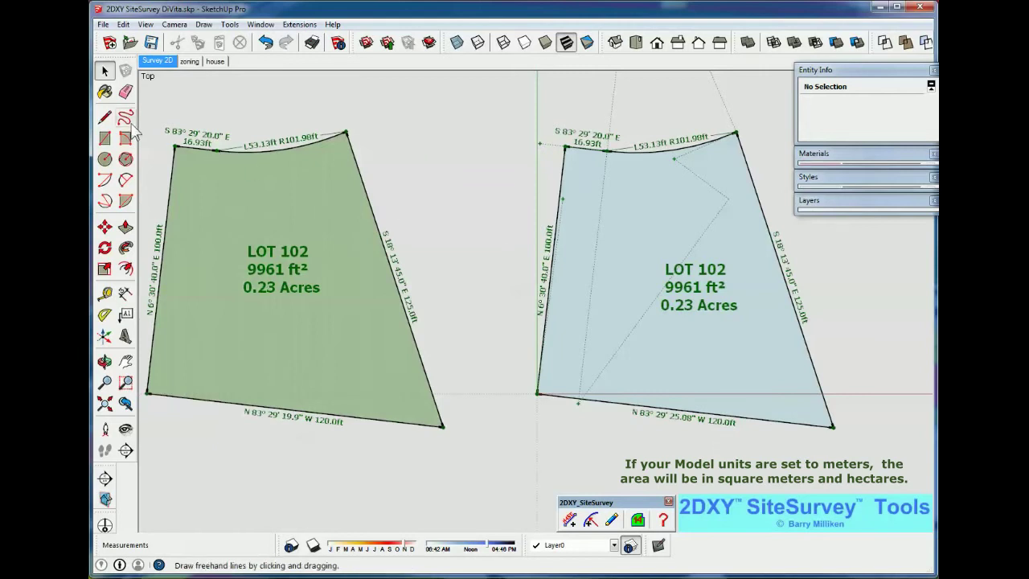
pyautogui.click(126, 93)
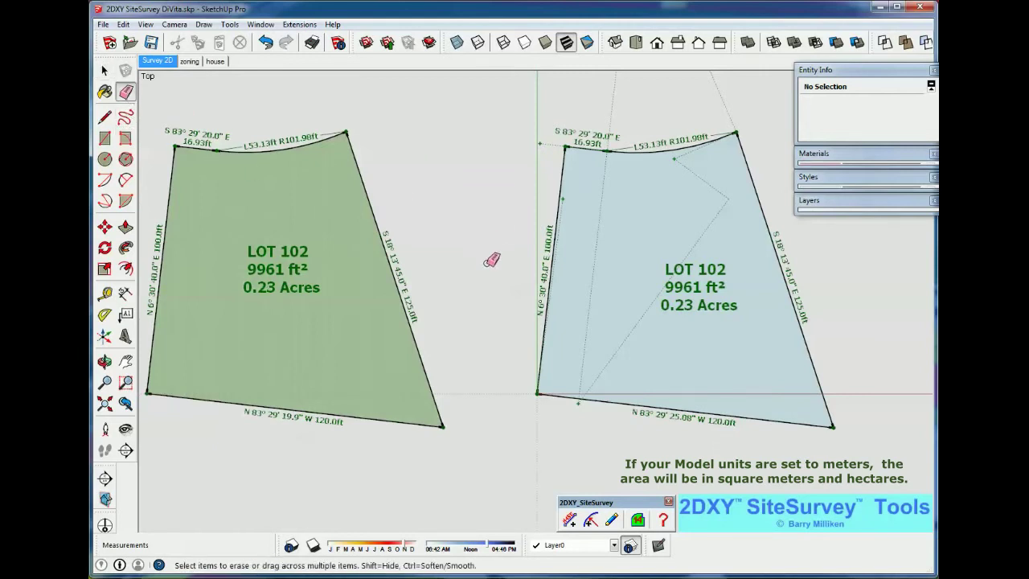
pyautogui.click(682, 409)
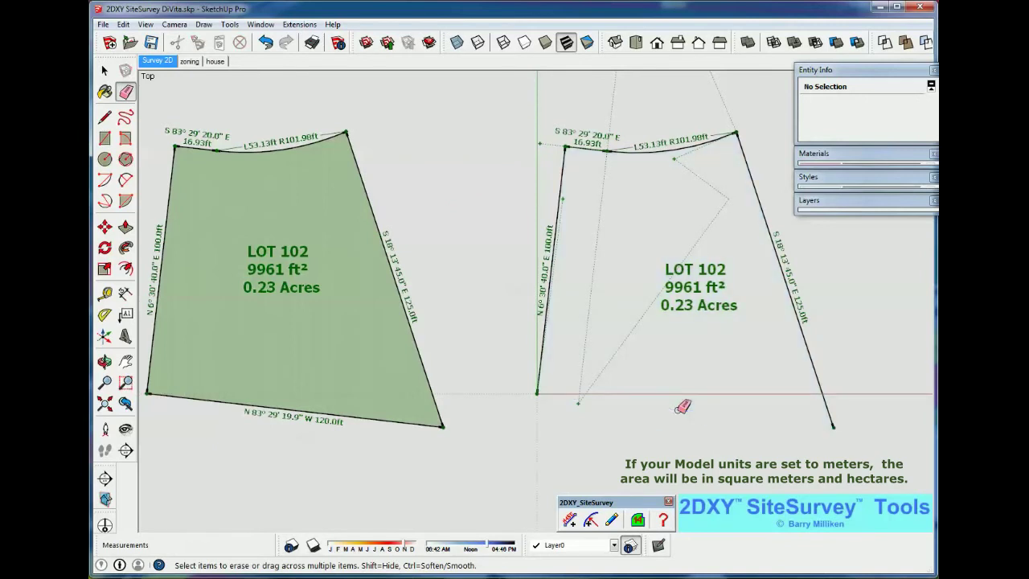
pyautogui.click(696, 283)
pyautogui.click(105, 72)
pyautogui.click(102, 67)
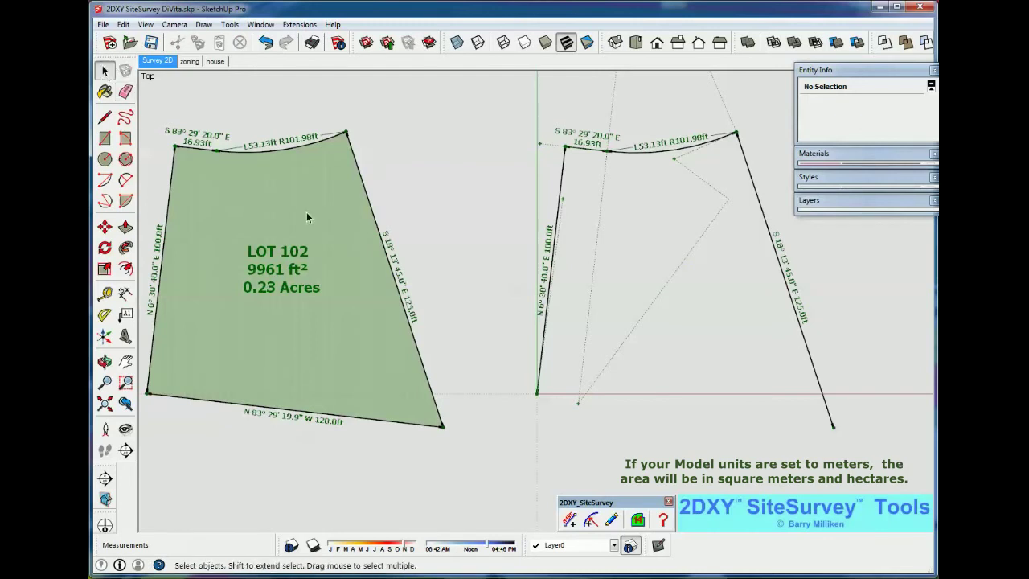
# - Change the redrawn lot's west 100 ft line to a length of 80 feet and a bearing of 16 degrees
pyautogui.click(553, 270)
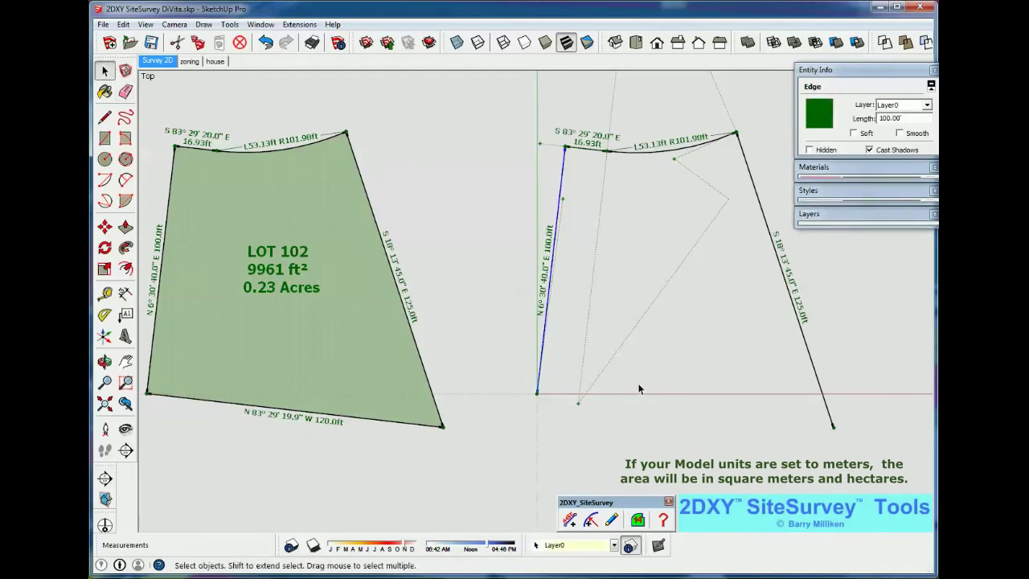
pyautogui.click(611, 519)
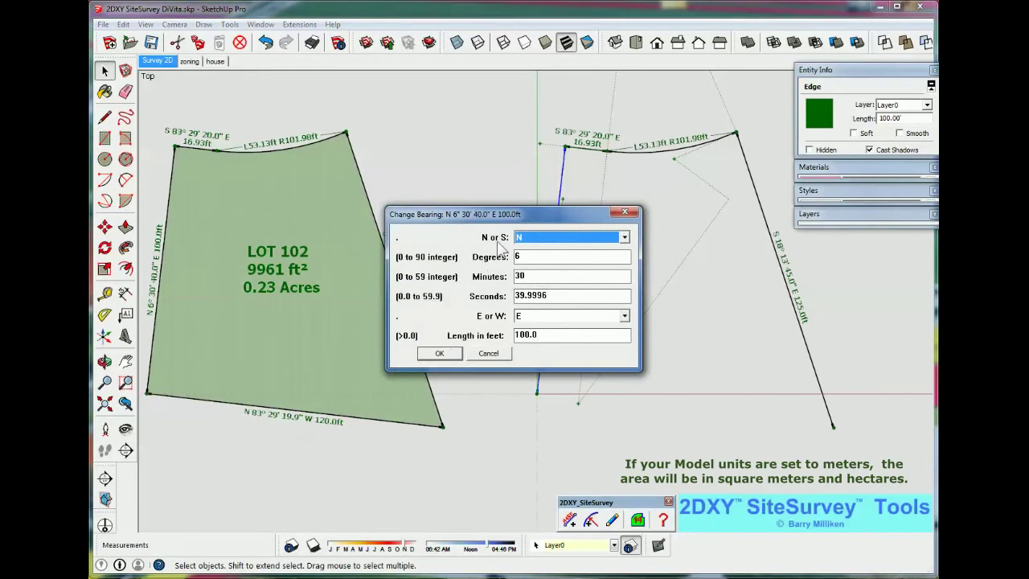
pyautogui.moveTo(500, 214); pyautogui.dragTo(372, 341)
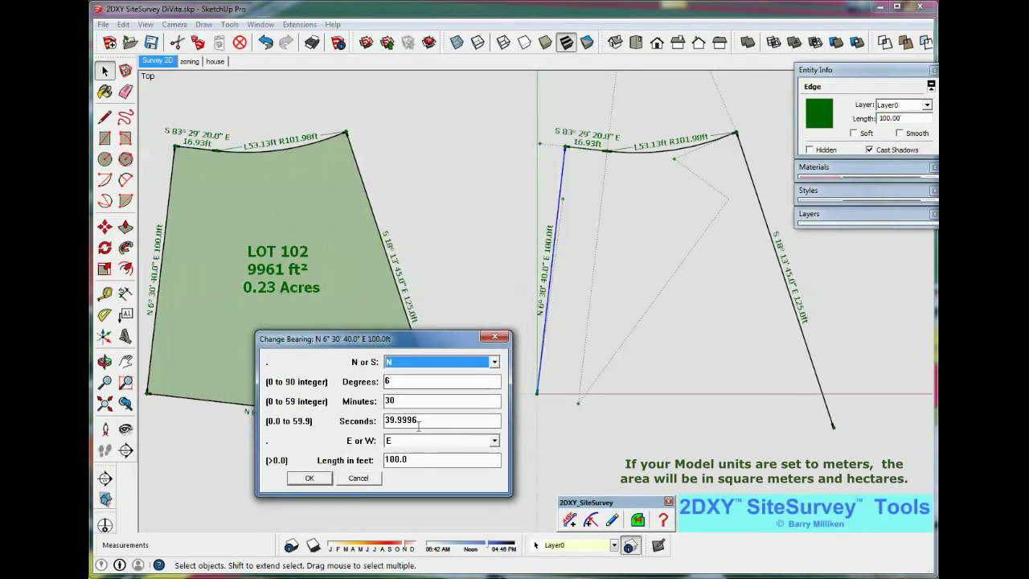
pyautogui.click(419, 459)
pyautogui.moveTo(419, 459); pyautogui.dragTo(385, 460)
pyautogui.write('80')
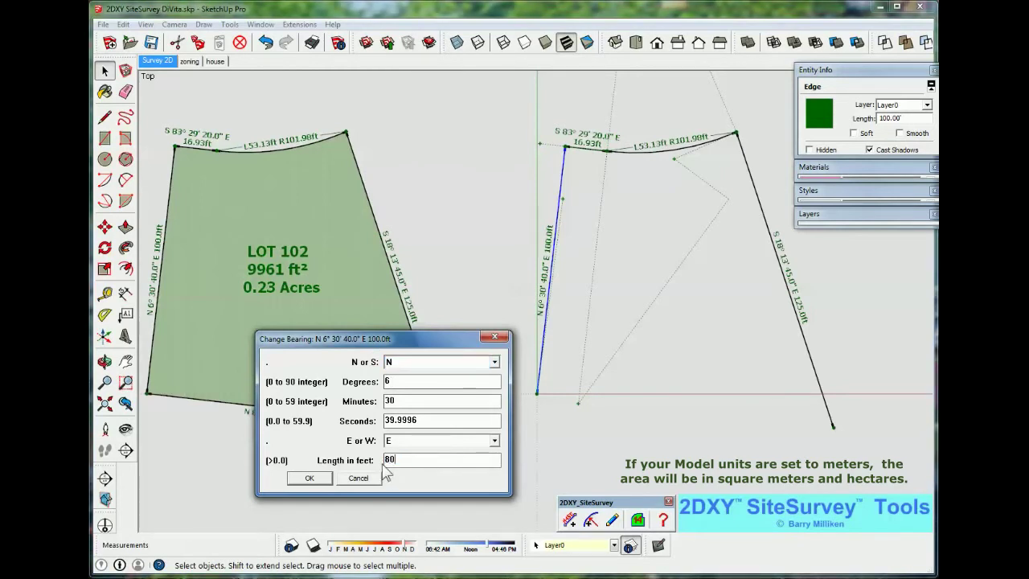
pyautogui.moveTo(405, 383); pyautogui.dragTo(381, 382)
pyautogui.write('16')
pyautogui.click(309, 478)
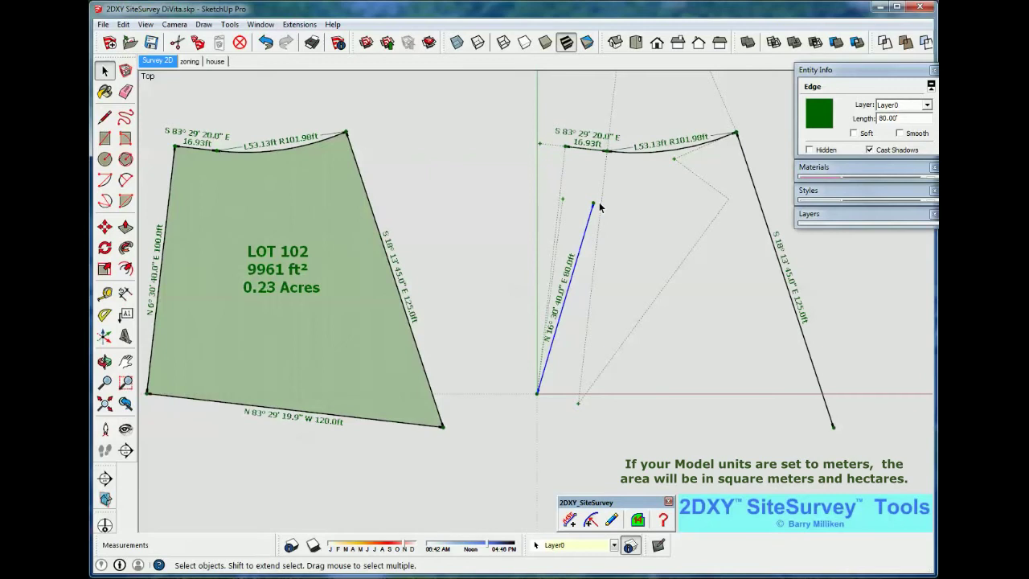
# - Select everything connected to the 16.93 ft line and move it so its west end meets the 80 ft line's north end
pyautogui.rightClick(593, 153)
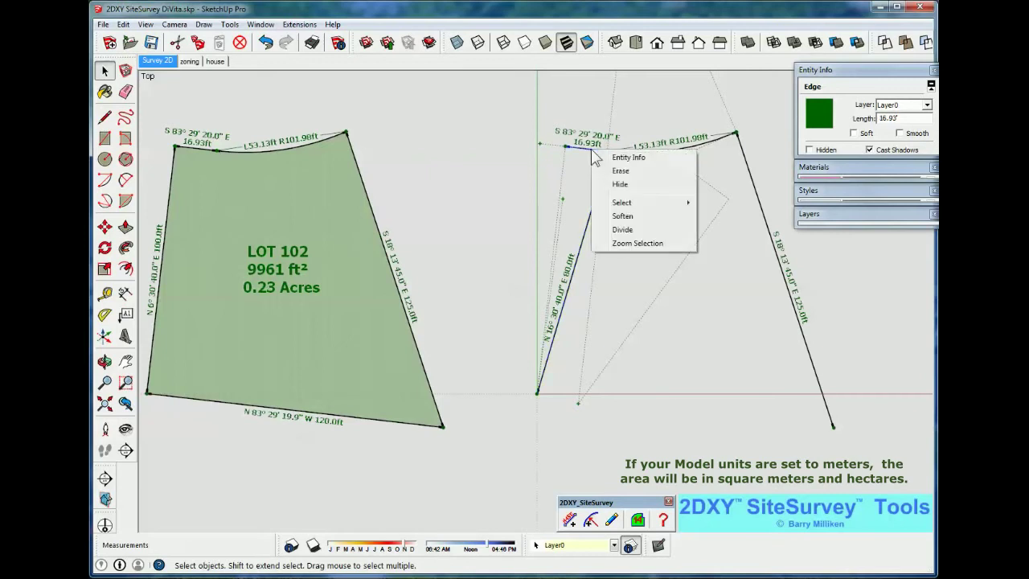
pyautogui.moveTo(611, 201)
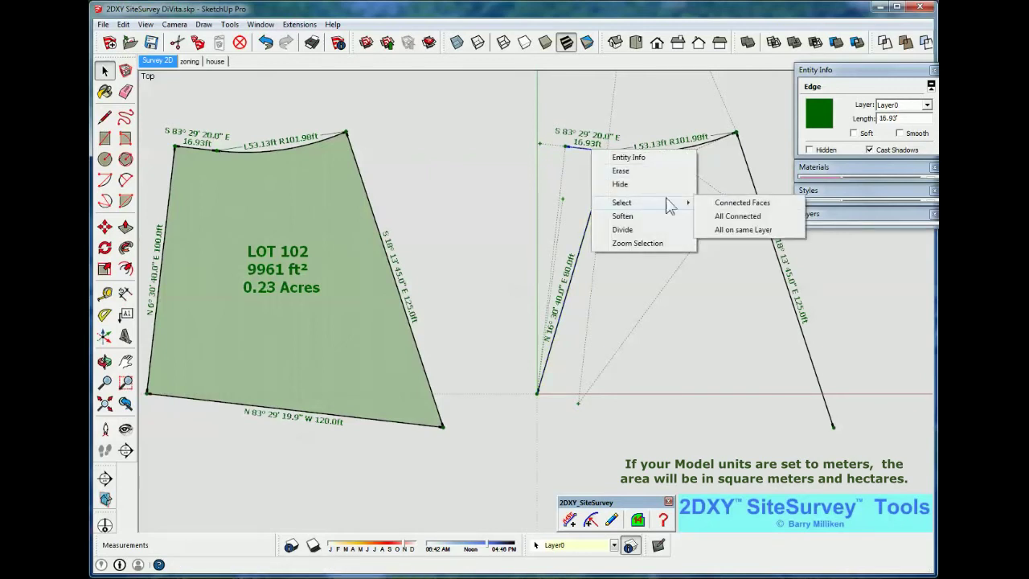
pyautogui.click(728, 216)
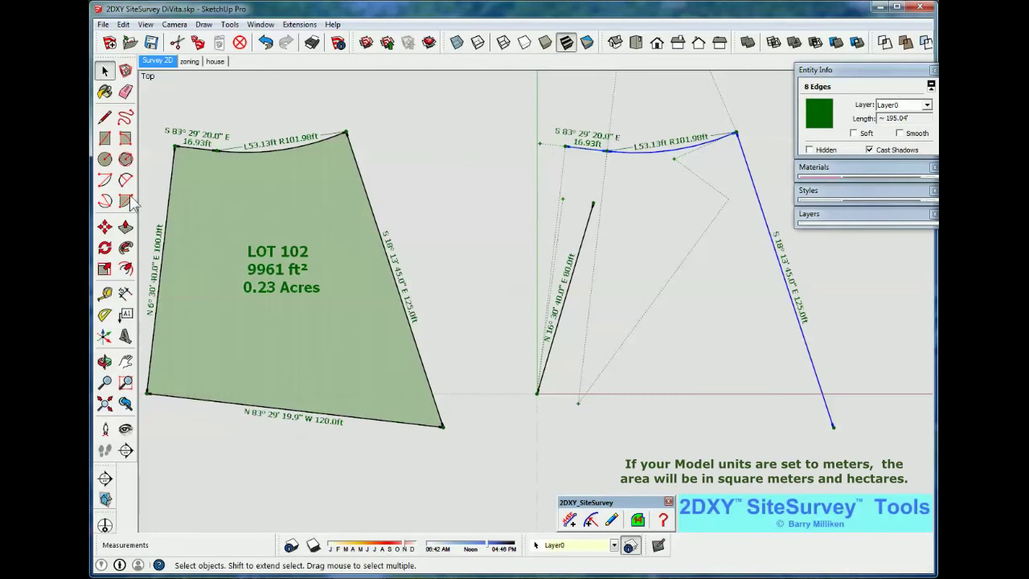
pyautogui.click(105, 229)
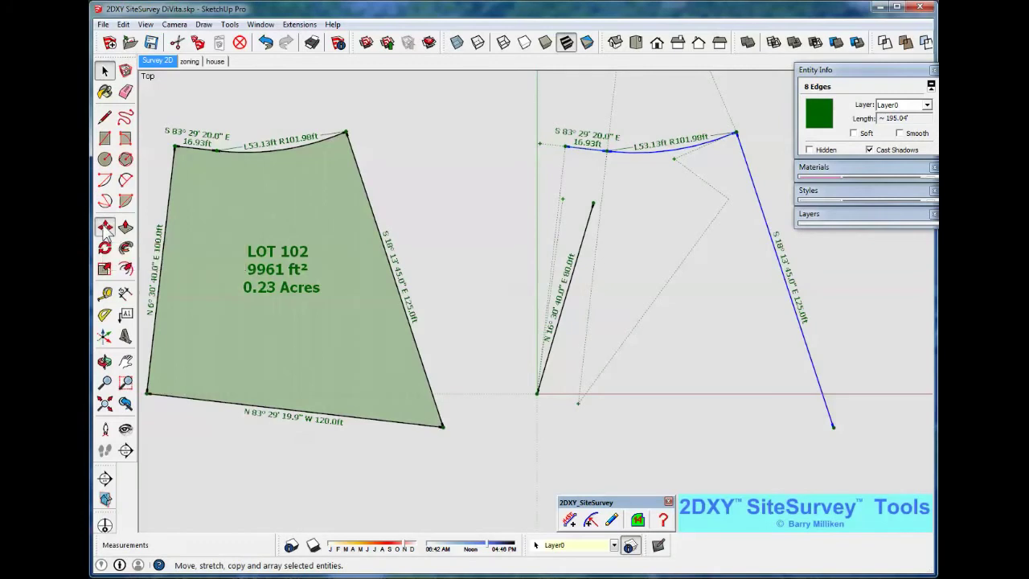
pyautogui.click(564, 146)
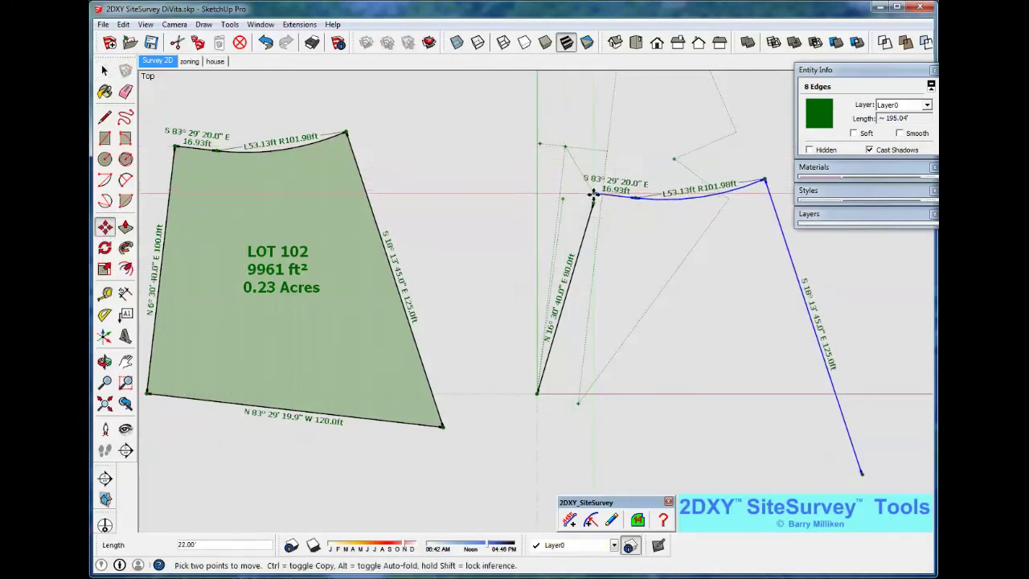
pyautogui.click(593, 204)
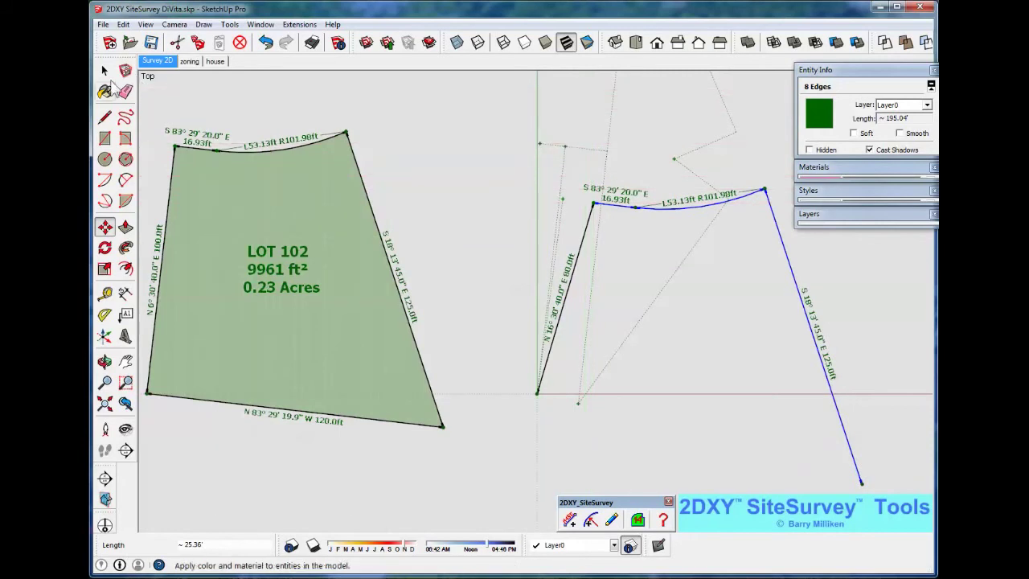
pyautogui.click(104, 70)
# - Close the modified boundary with a straight line from the 125 ft line's south end to the 80 ft line's south end
pyautogui.scroll(-1, 438, 145)
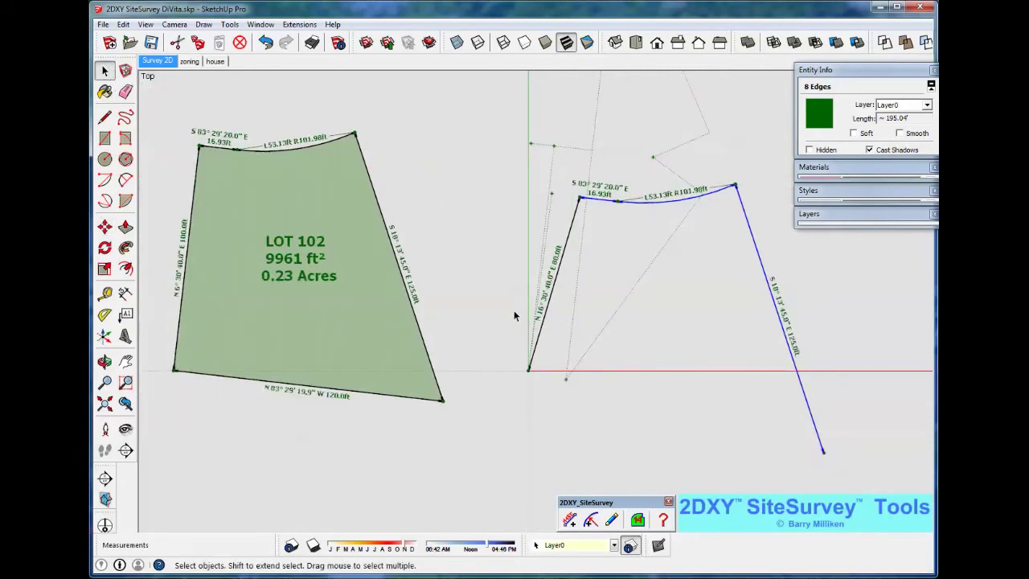
pyautogui.click(104, 116)
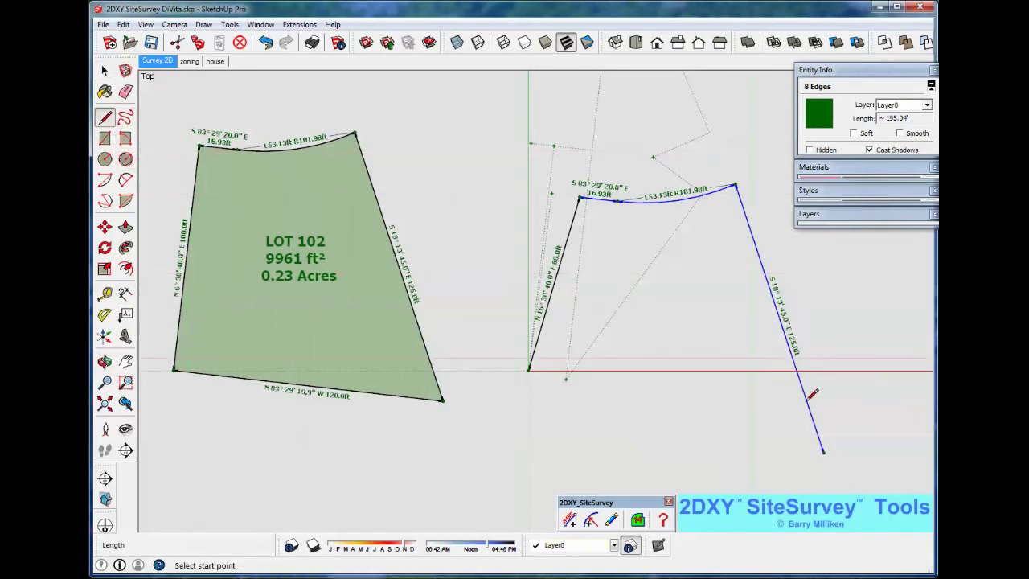
pyautogui.click(824, 452)
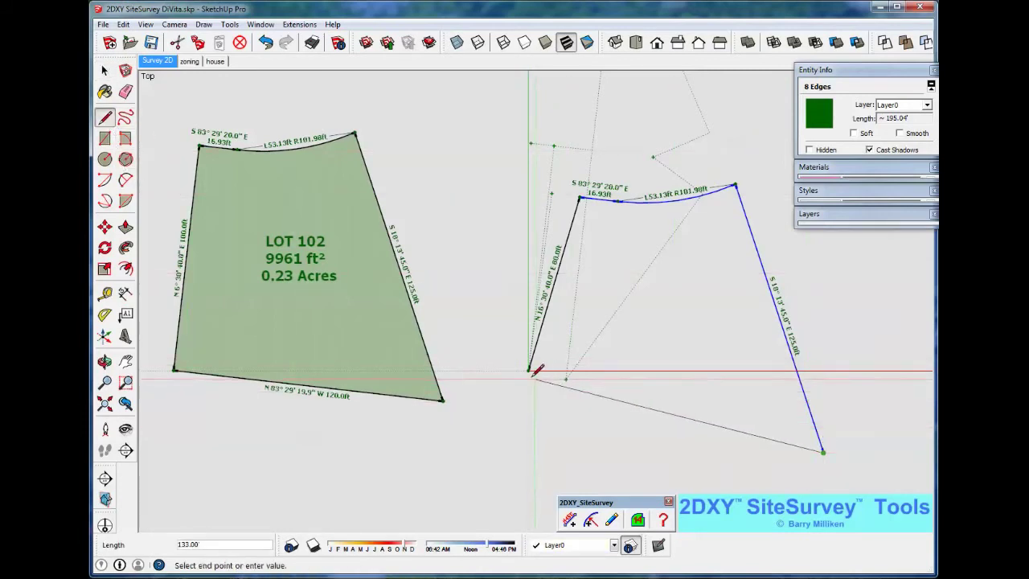
pyautogui.click(529, 371)
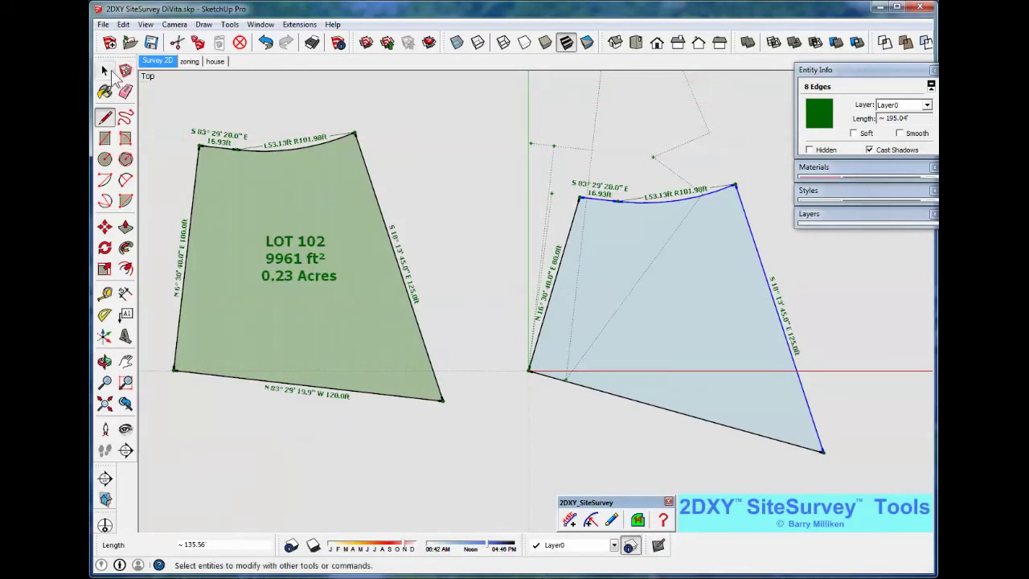
# - Label the new closing line with its bearing and length, accepting the calculated values
pyautogui.click(105, 71)
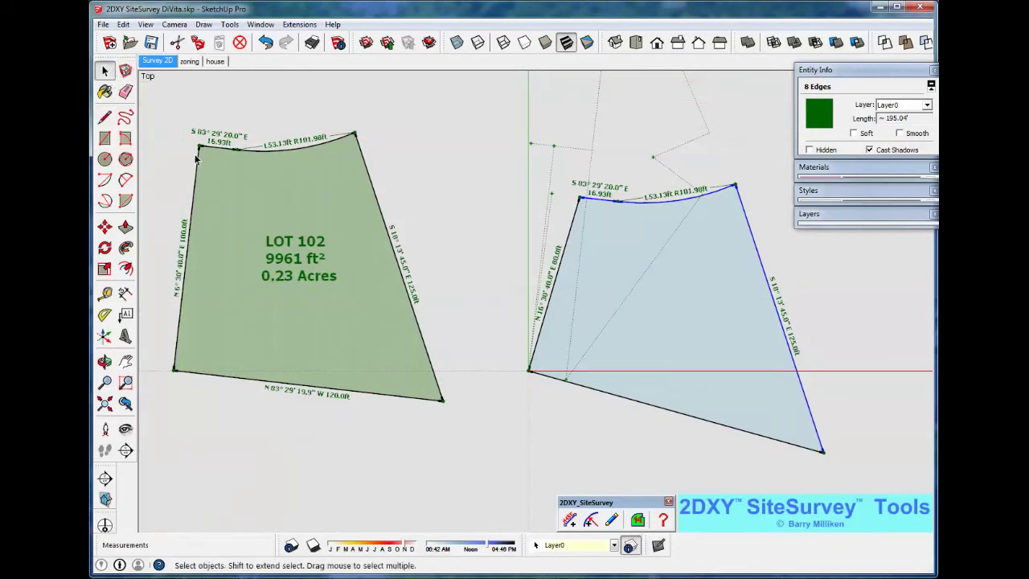
pyautogui.click(643, 403)
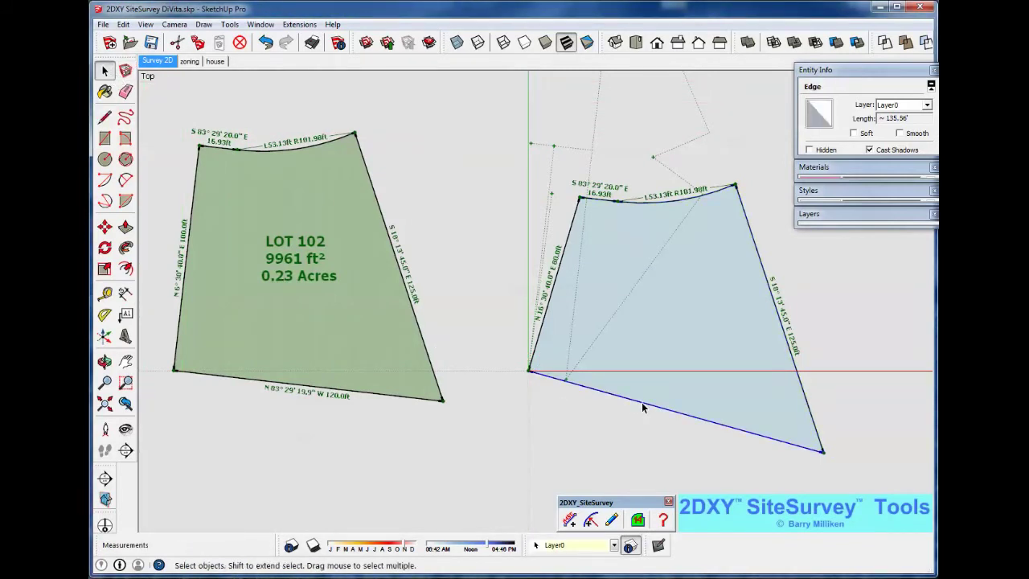
pyautogui.click(614, 521)
pyautogui.click(440, 357)
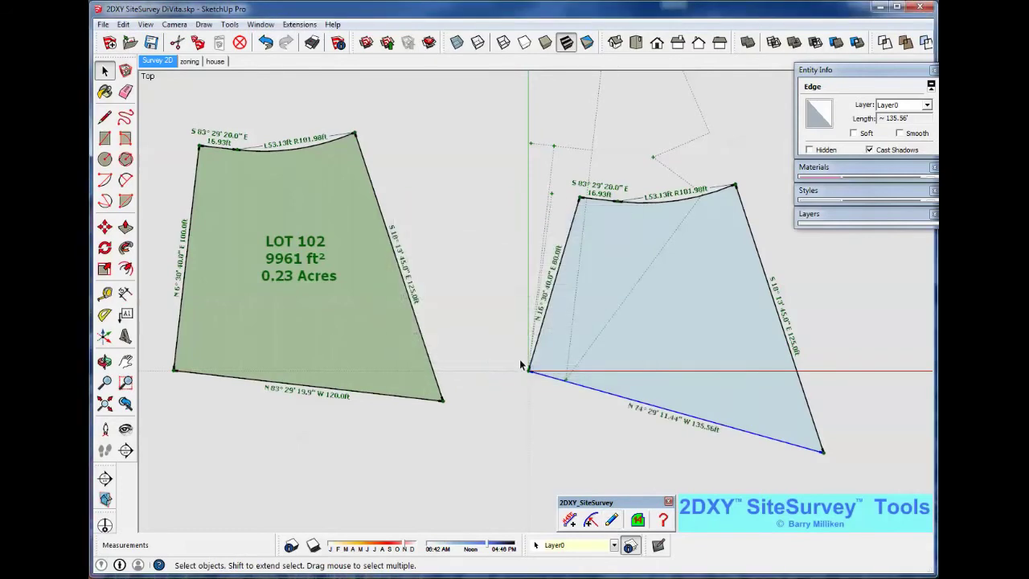
# - Label the modified lot's face with its area in square feet and acres, with zero decimal places and no name
pyautogui.click(672, 331)
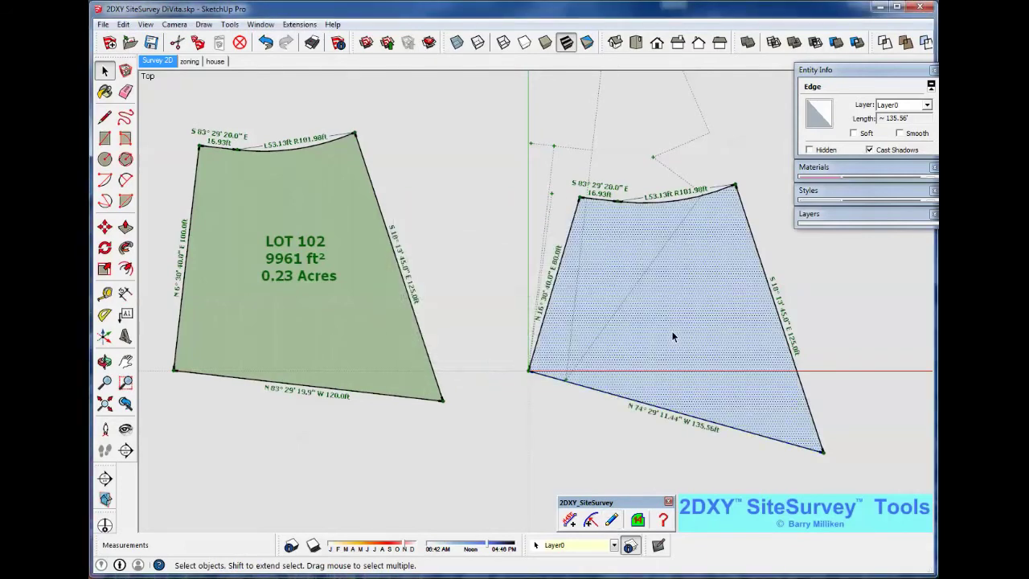
pyautogui.click(638, 520)
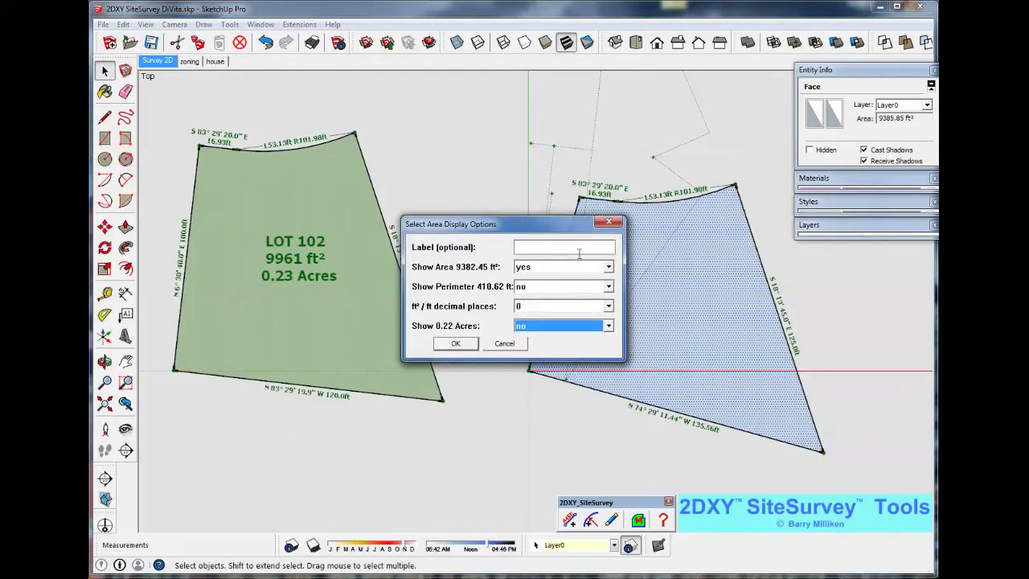
pyautogui.click(609, 326)
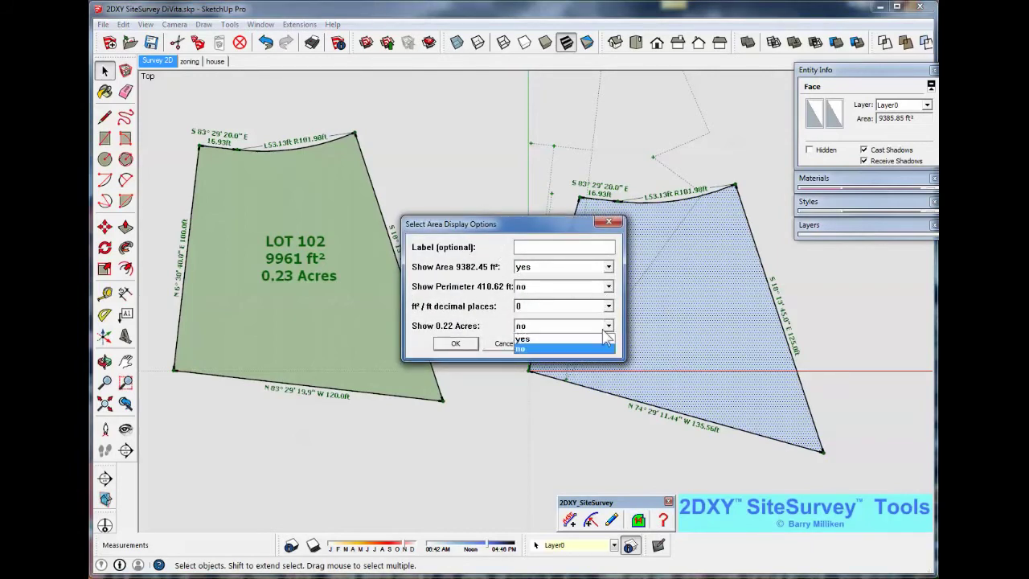
pyautogui.click(555, 344)
pyautogui.click(455, 343)
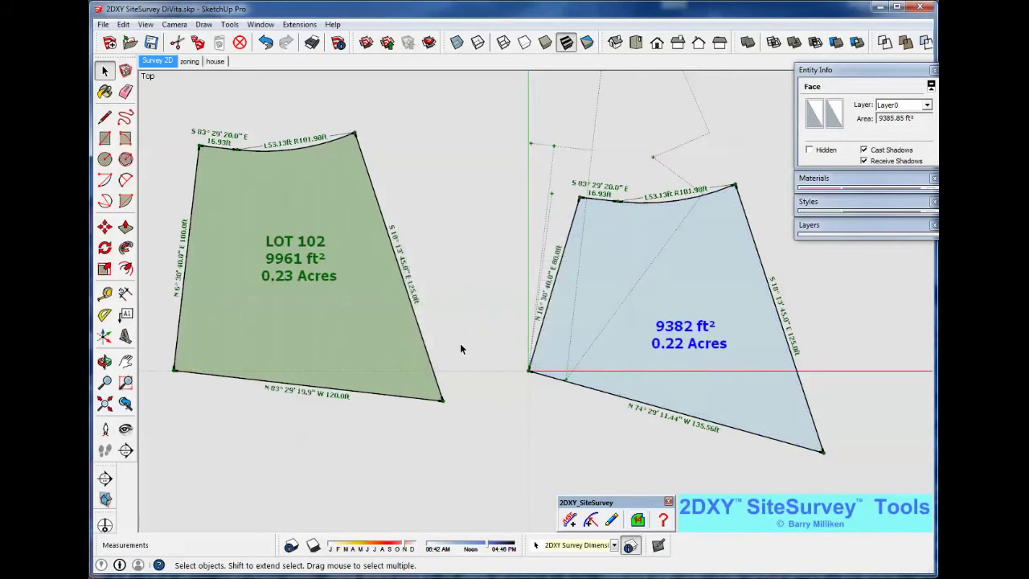
pyautogui.click(451, 213)
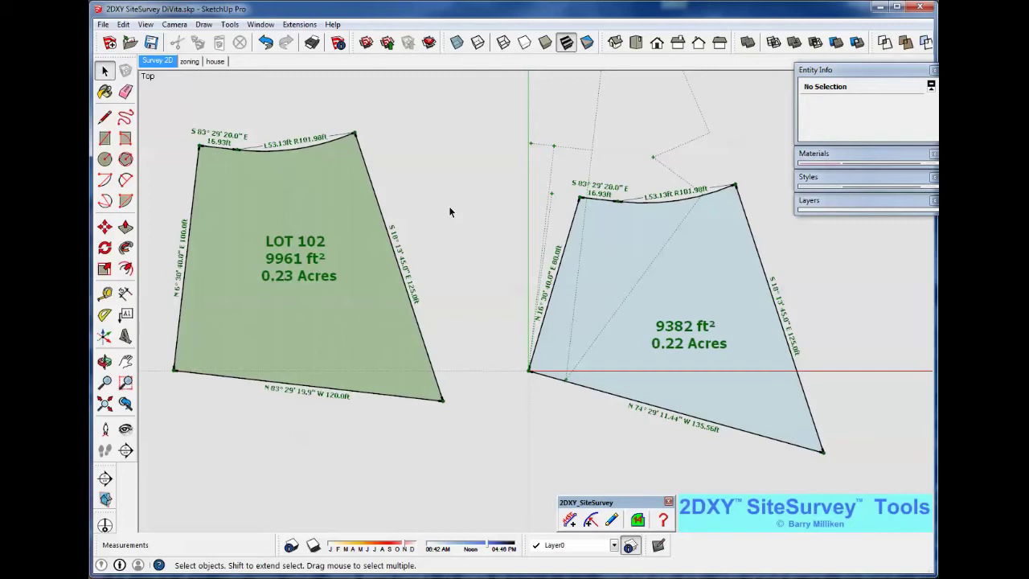
# - Undo the modified boundary's labels, closing line, move and bearing edits, back to the original closed Lot 102 shape
pyautogui.click(267, 43)
pyautogui.click(267, 44)
pyautogui.click(267, 43)
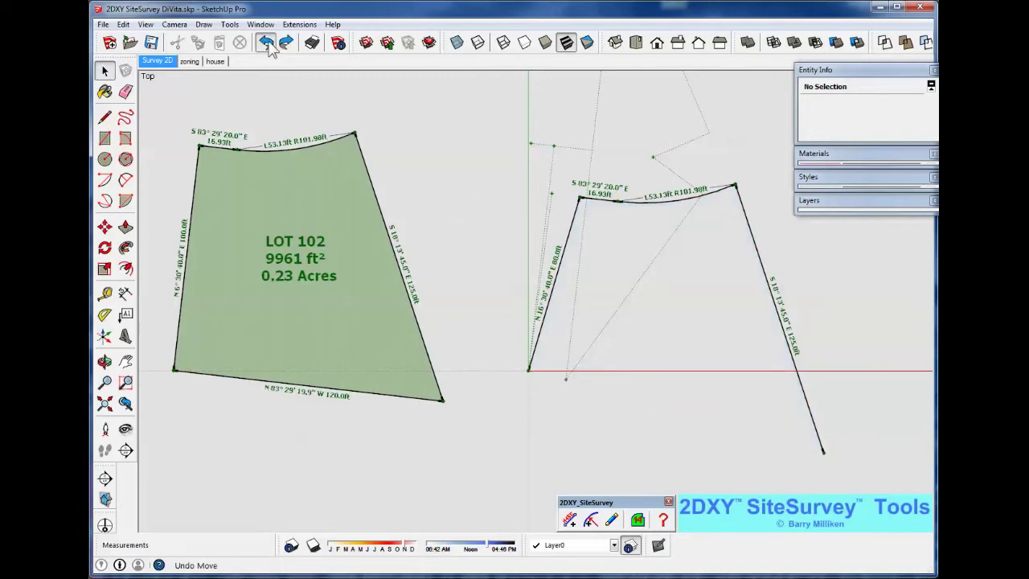
pyautogui.click(267, 43)
pyautogui.click(266, 44)
pyautogui.click(267, 43)
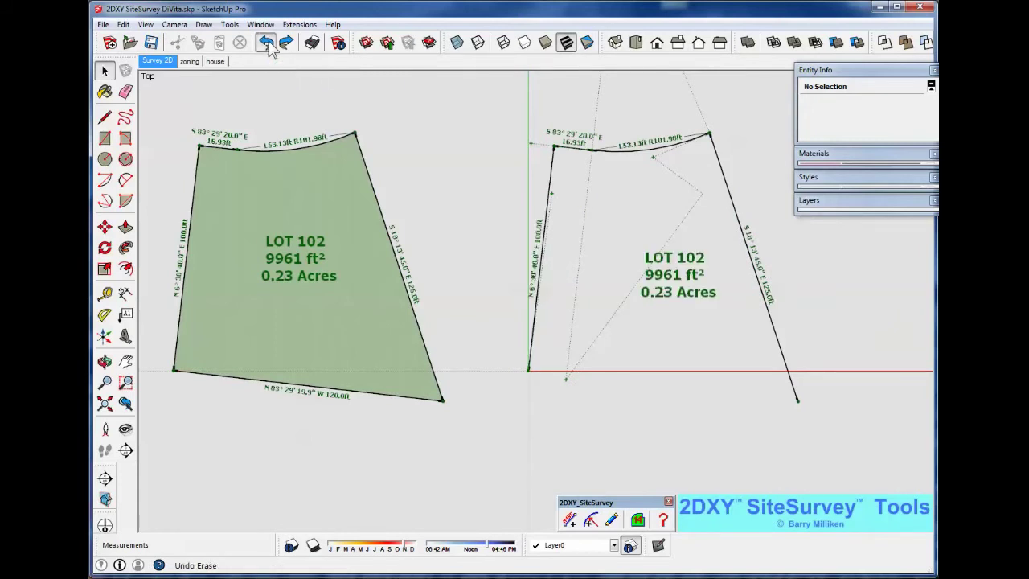
pyautogui.click(267, 44)
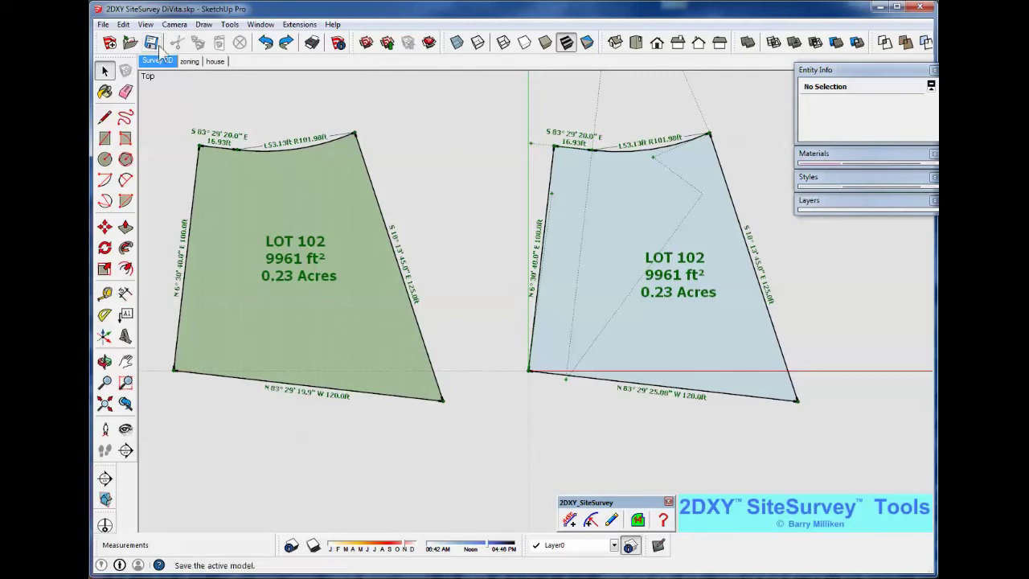
# - Delete all guides from the drawing and select the redrawn lot's face for copying
pyautogui.click(123, 25)
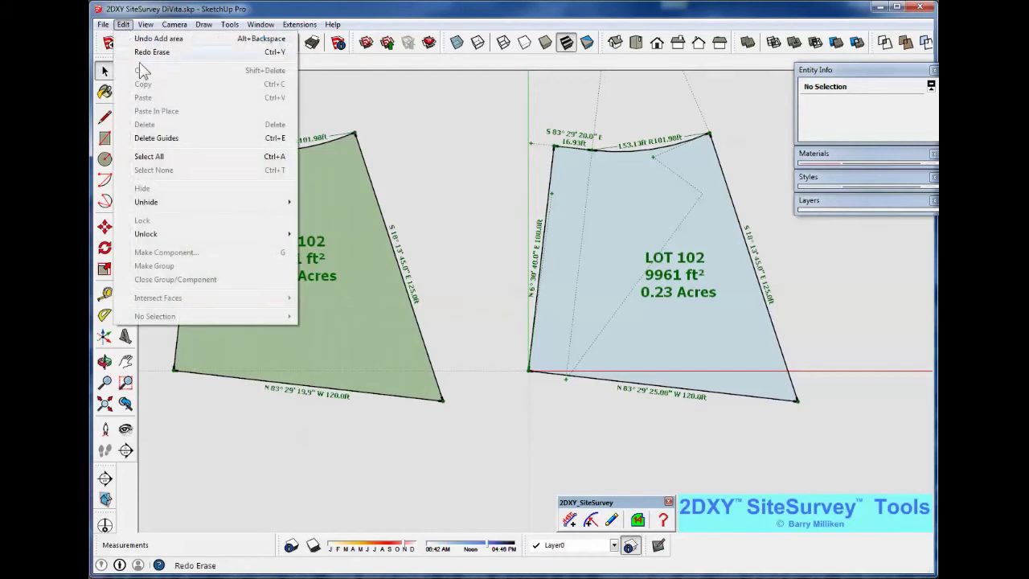
pyautogui.click(169, 137)
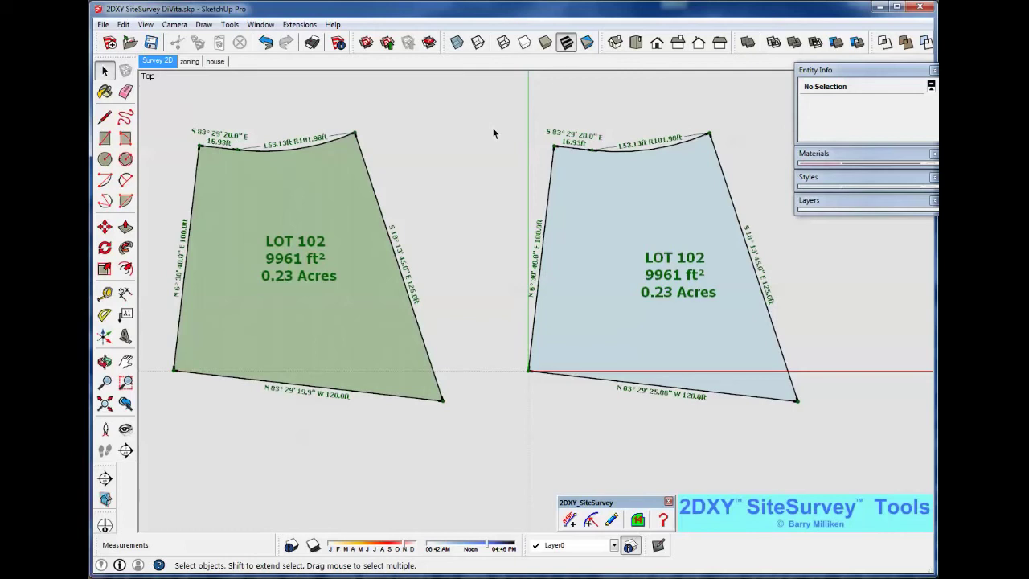
pyautogui.click(581, 223)
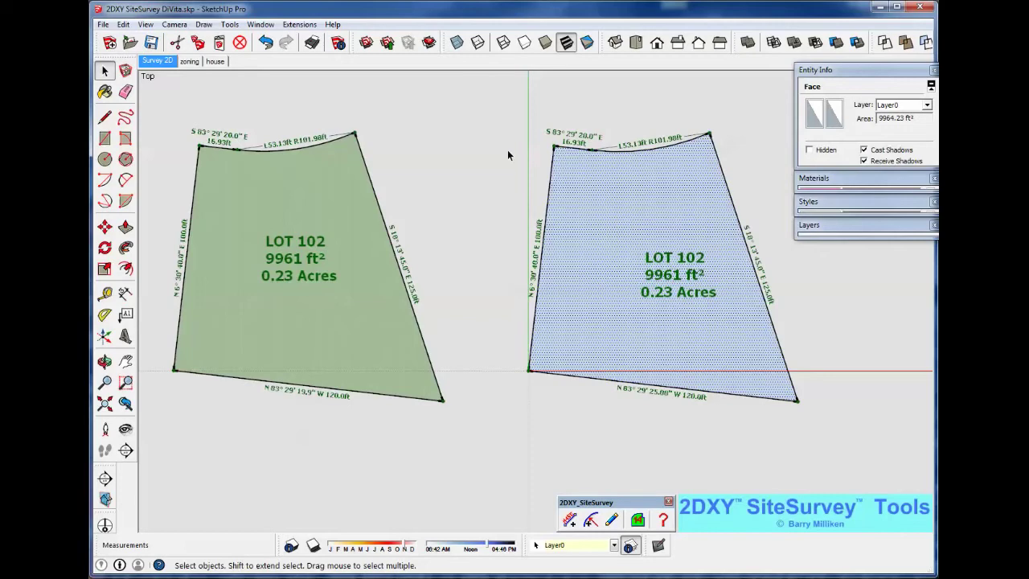
# - Group the redrawn lot together with its bearing and area labels, and assign the group to the survey layer
pyautogui.moveTo(492, 111)
pyautogui.mouseDown()
pyautogui.moveTo(712, 159)
pyautogui.moveTo(792, 265)
pyautogui.moveTo(796, 366)
pyautogui.moveTo(813, 414)
pyautogui.mouseUp()
pyautogui.rightClick(673, 314)
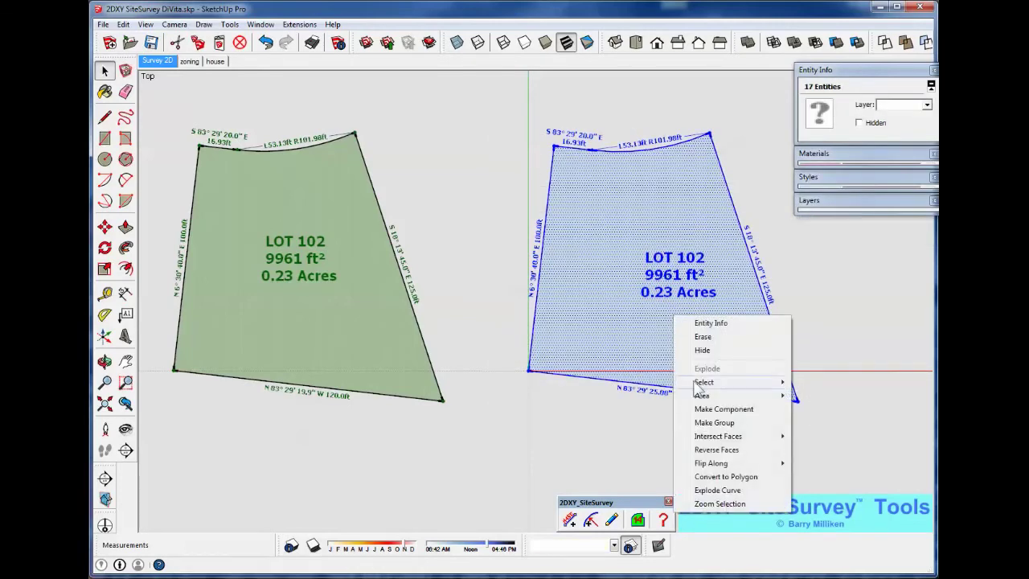
pyautogui.click(714, 423)
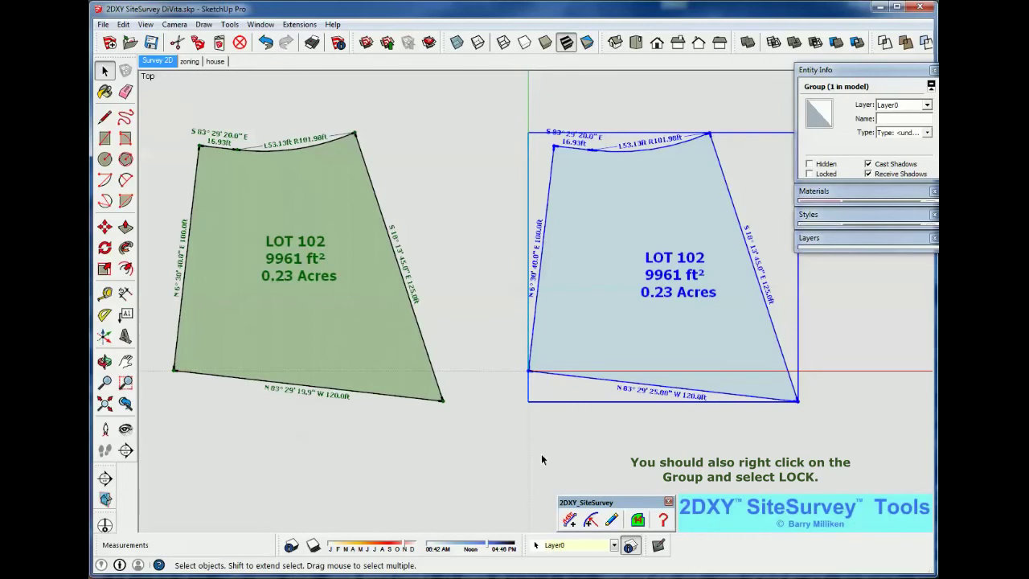
pyautogui.click(614, 545)
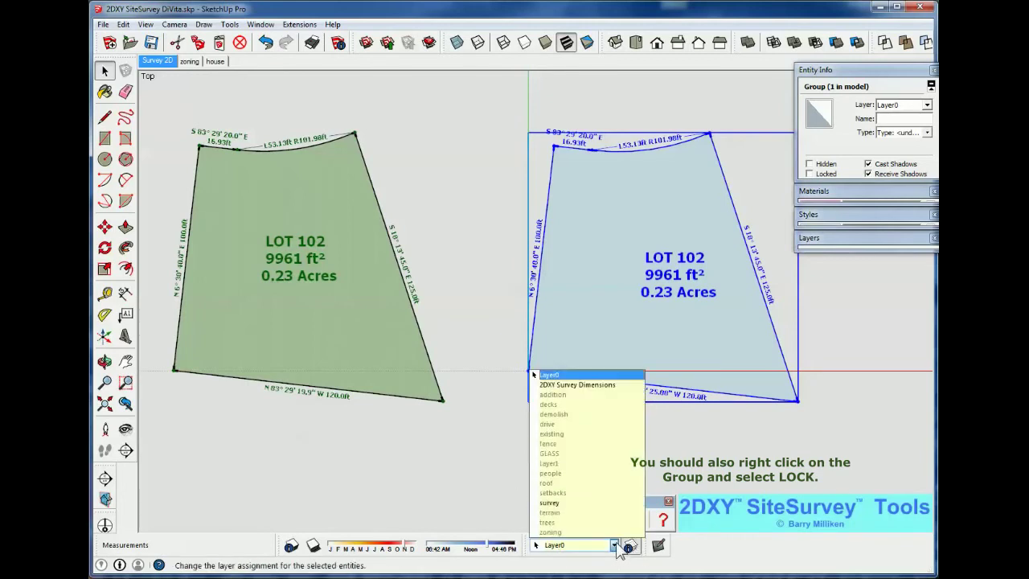
pyautogui.click(588, 504)
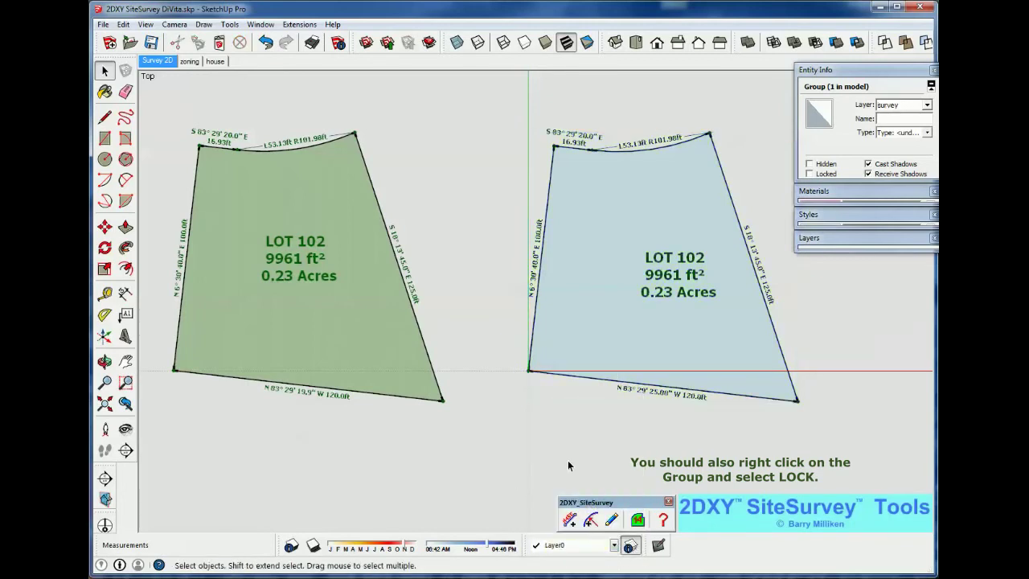
pyautogui.click(568, 464)
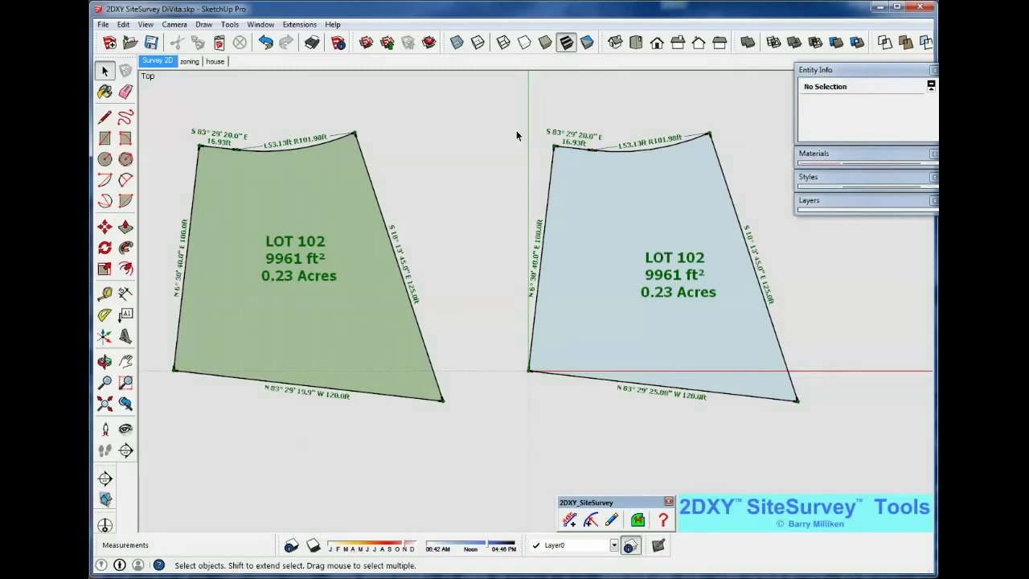
# - Switch to the zoning scene, select the lot group and open the layer list
pyautogui.click(192, 62)
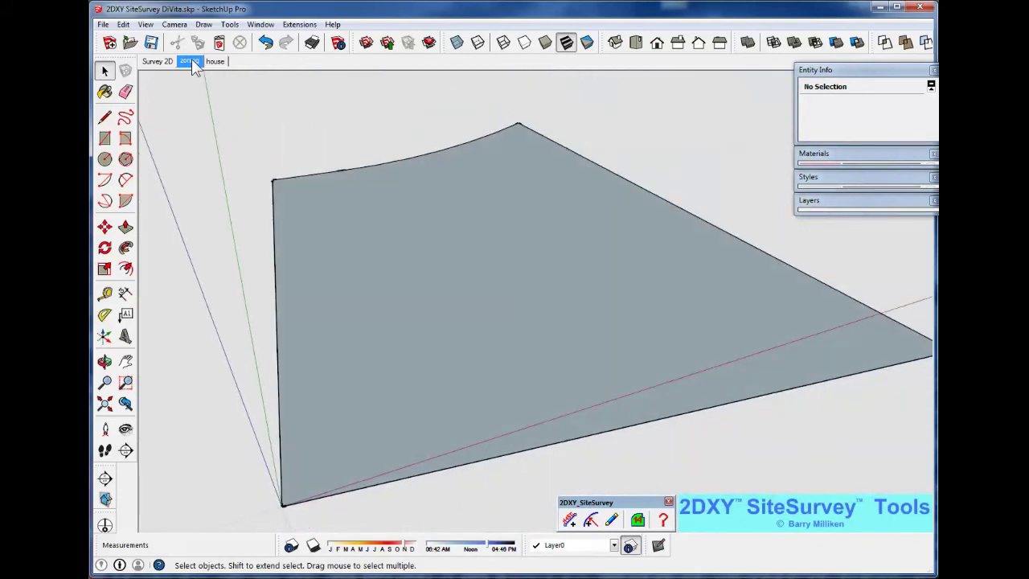
pyautogui.click(457, 219)
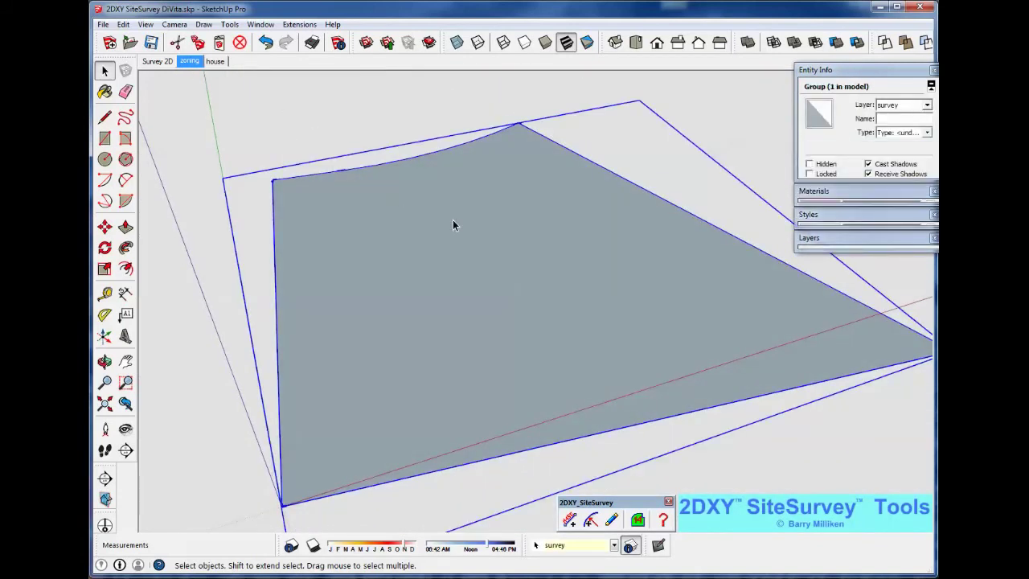
pyautogui.click(806, 237)
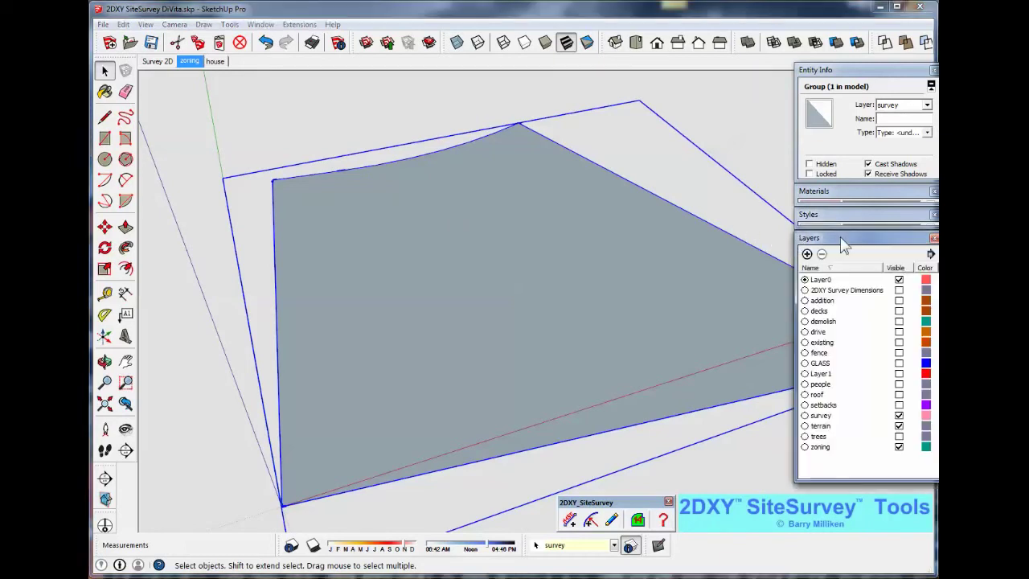
# - Toggle the 2DXY Survey Dimensions layer's visibility to check the lot labels, leave it hidden and clear the selection
pyautogui.click(899, 291)
pyautogui.click(899, 291)
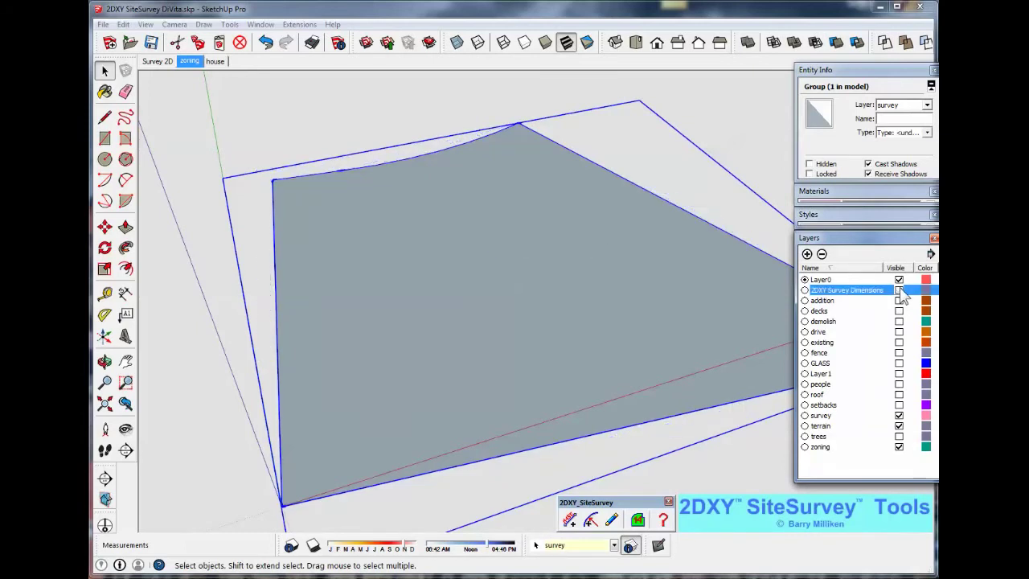
pyautogui.click(899, 290)
pyautogui.click(899, 291)
pyautogui.click(390, 121)
# - Paste the copied lot outline and move it by its southwest corner onto the lot group's matching corner at the origin
pyautogui.scroll(-2, 492, 193)
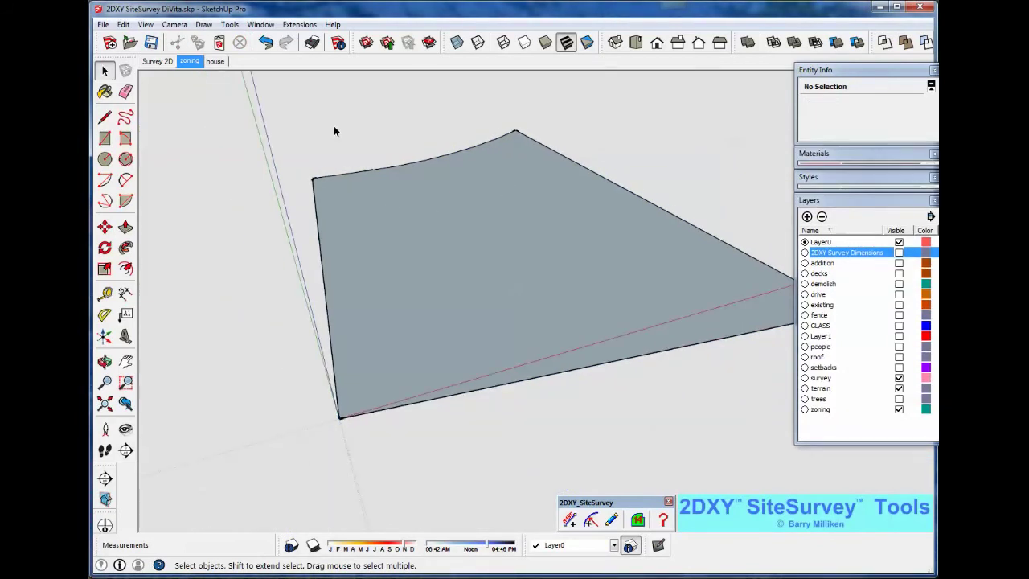
pyautogui.hotkey('ctrl', 'v')
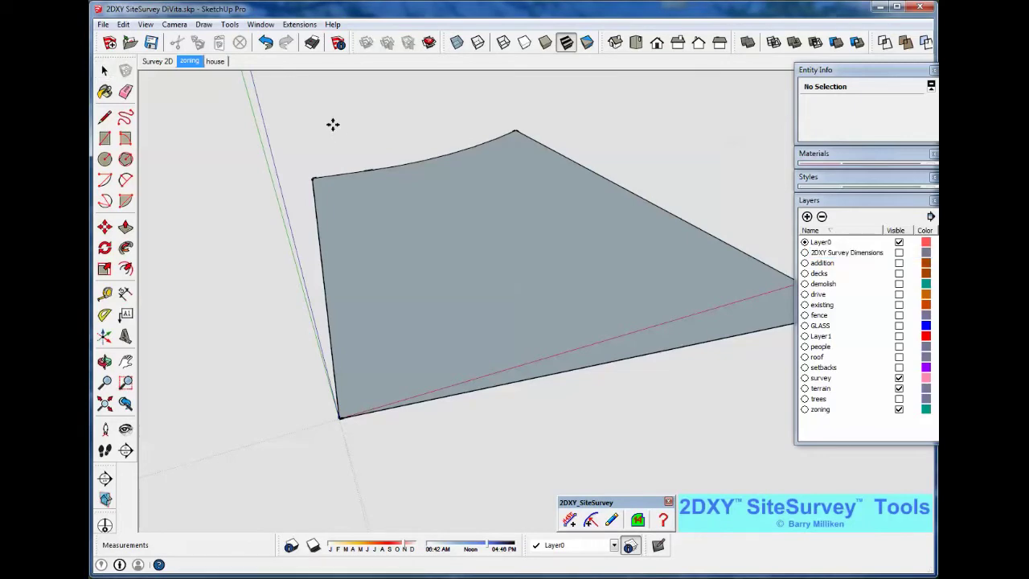
pyautogui.click(366, 289)
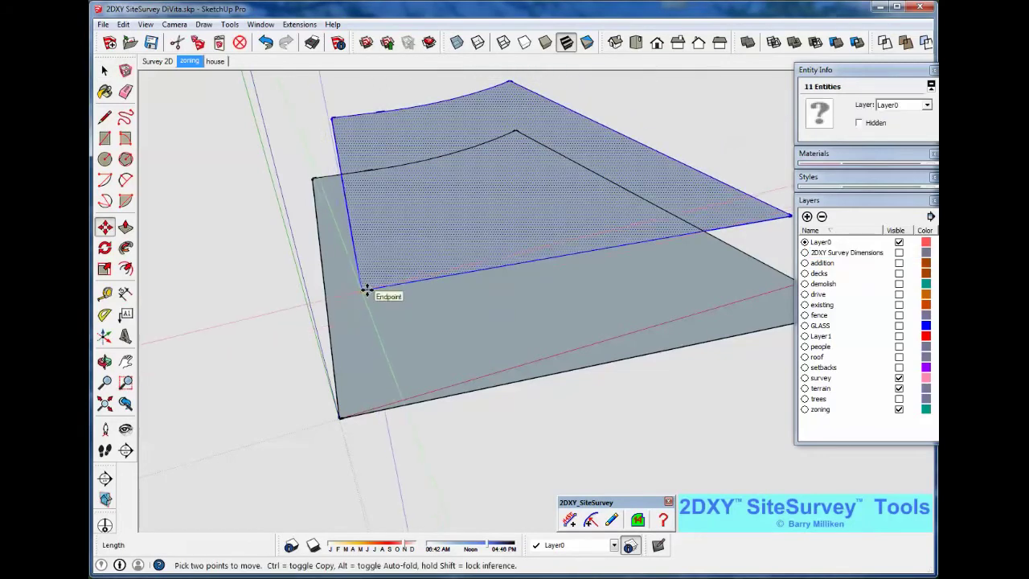
pyautogui.click(366, 288)
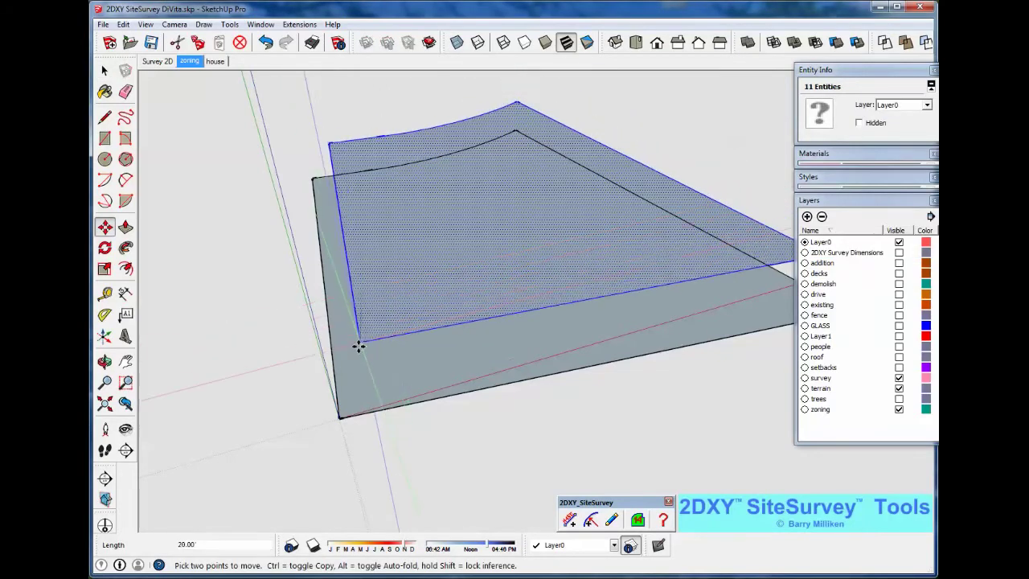
pyautogui.click(340, 415)
pyautogui.press('space')
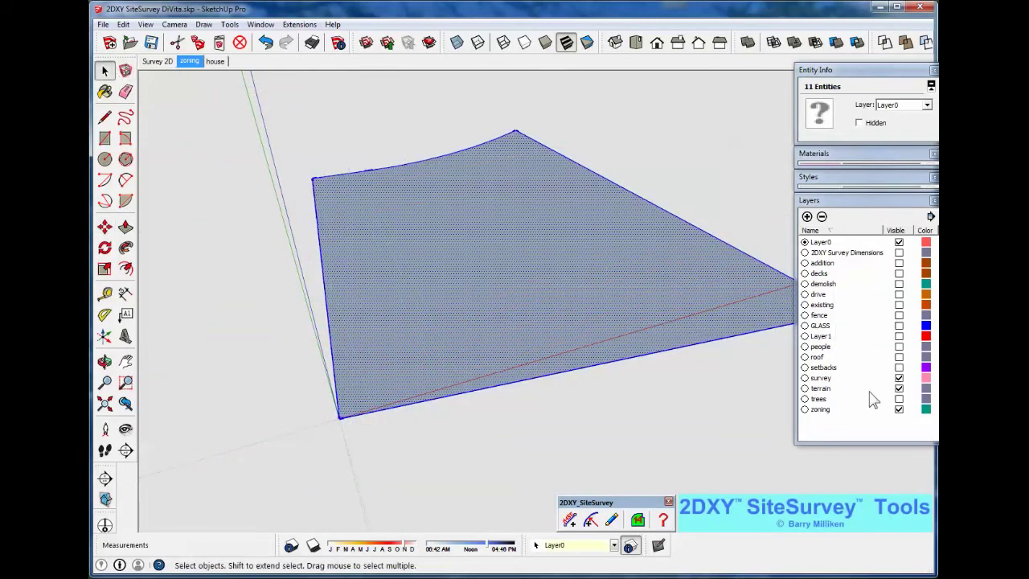
# - Hide the survey layer and use Push/Pull to raise the pasted lot's face by 6 feet
pyautogui.click(900, 378)
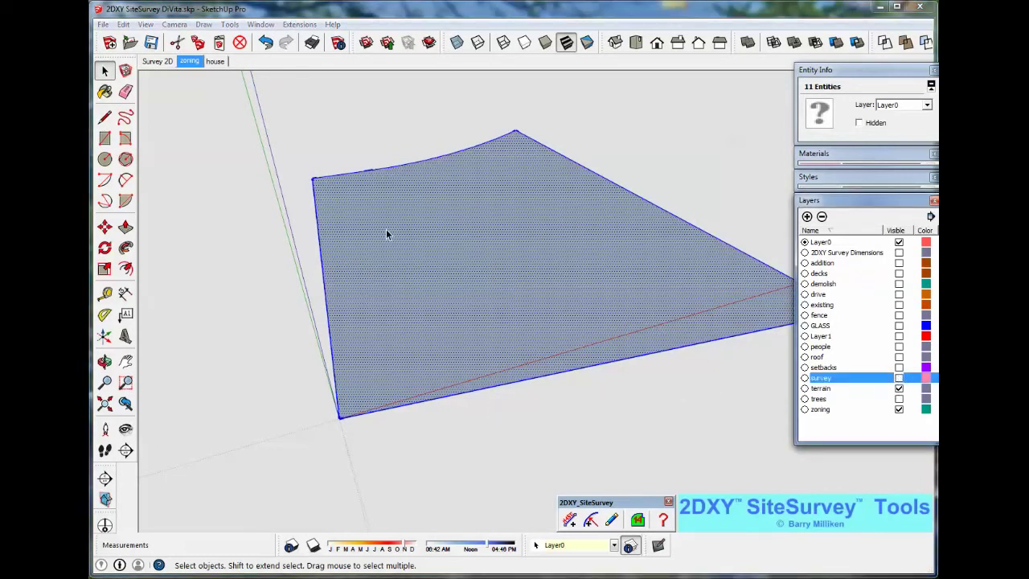
pyautogui.click(320, 117)
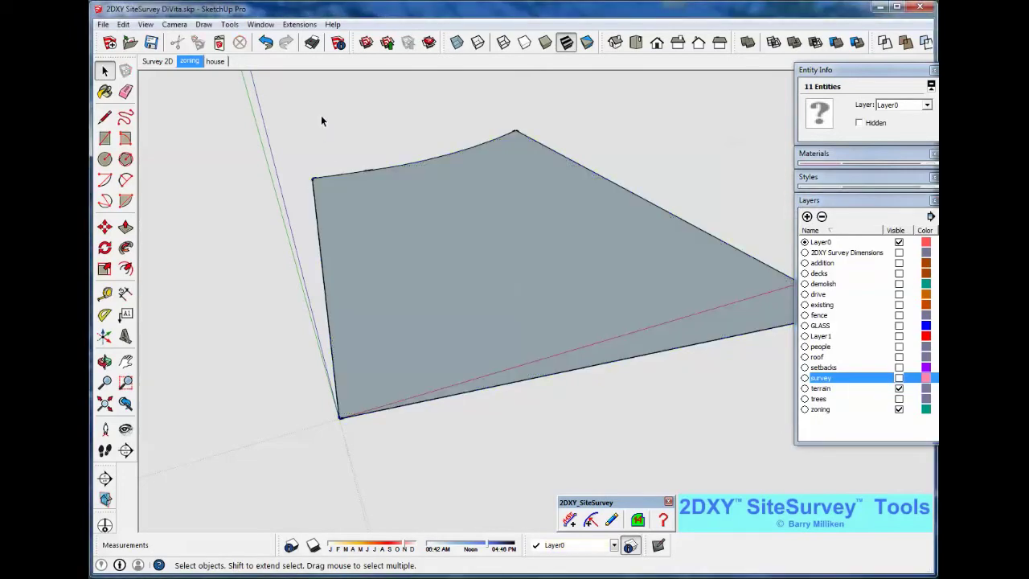
pyautogui.scroll(-3, 290, 269)
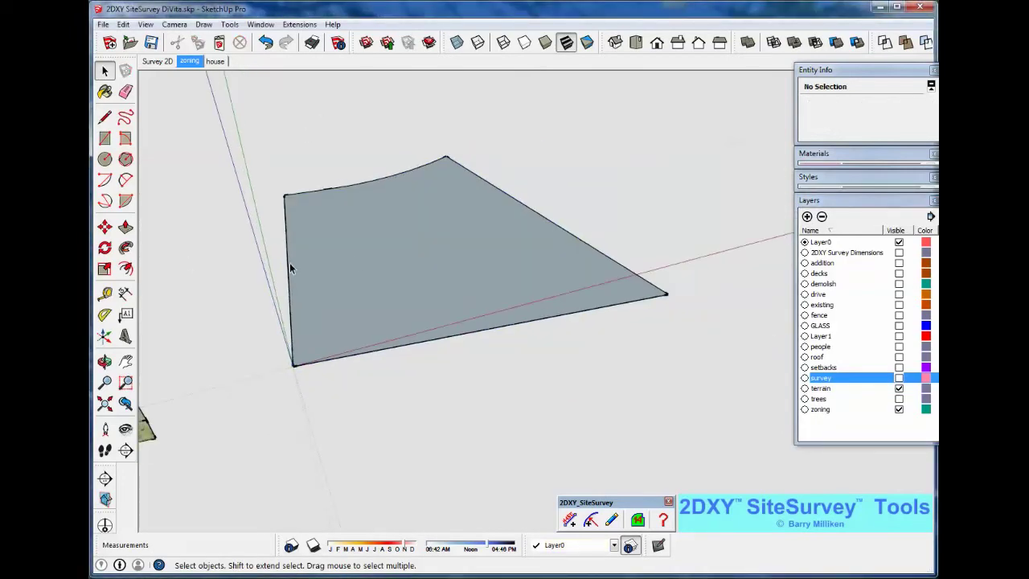
pyautogui.click(358, 257)
pyautogui.click(126, 226)
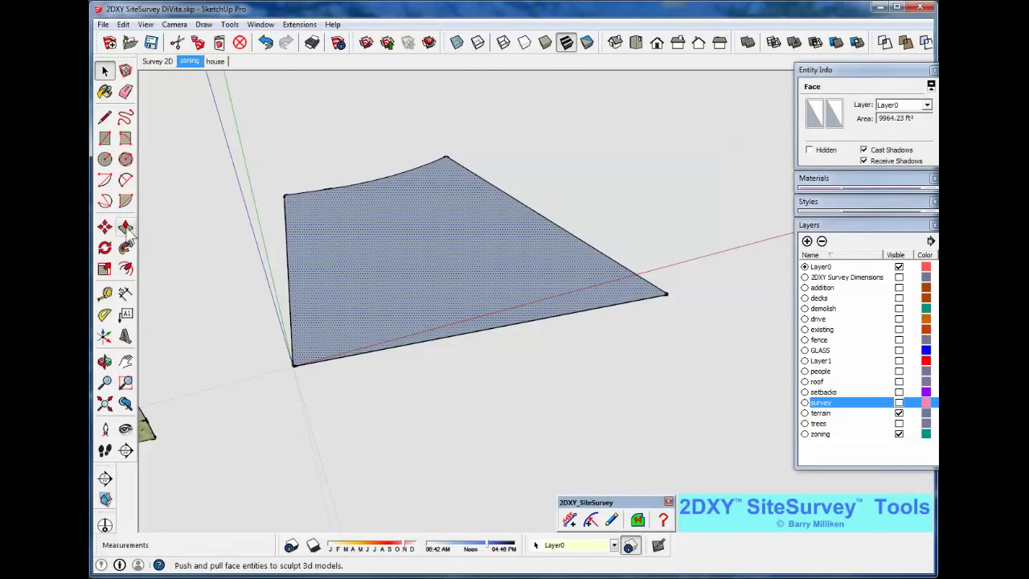
pyautogui.click(365, 270)
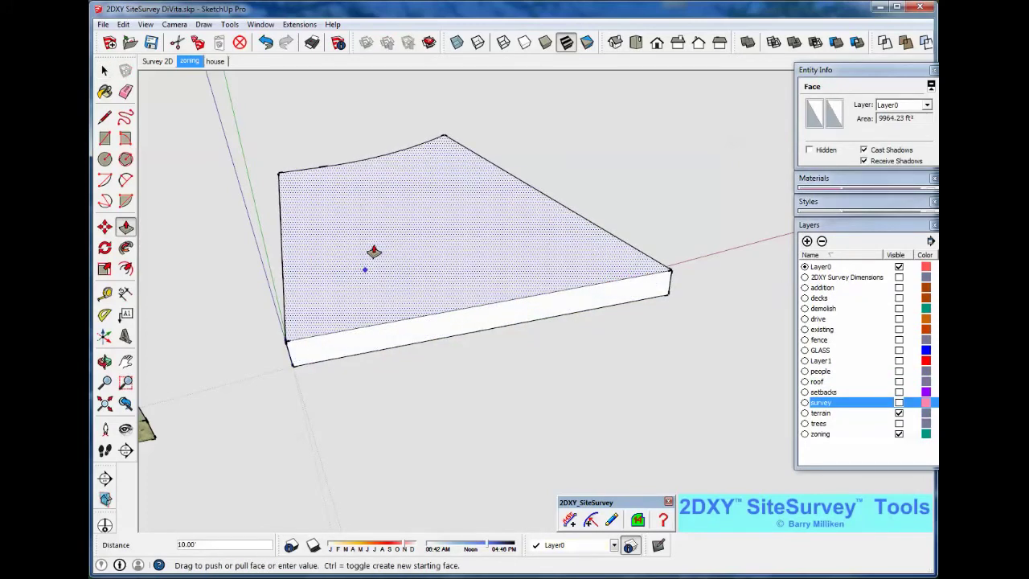
pyautogui.write('6')
pyautogui.press('Return')
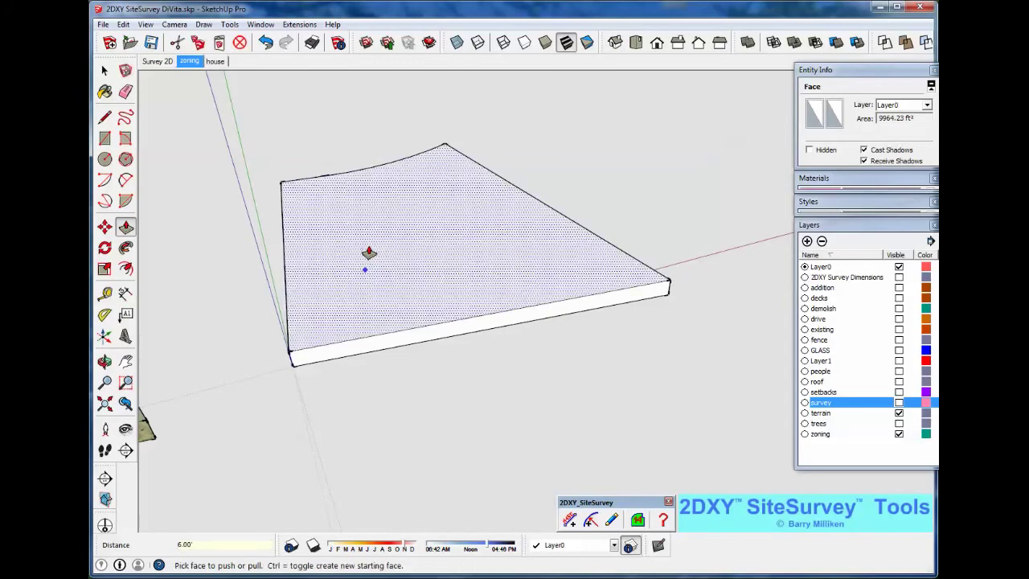
pyautogui.click(104, 70)
# - Select the whole extruded lot slab and paint it with the Grass material from the model's materials
pyautogui.moveTo(382, 277); pyautogui.dragTo(483, 303, button='middle')
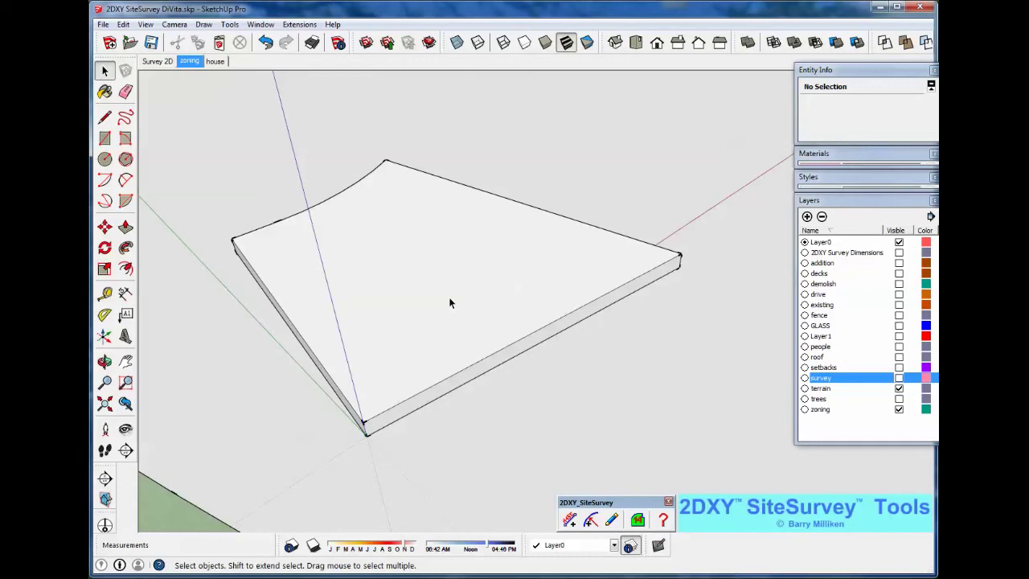
pyautogui.moveTo(501, 393); pyautogui.dragTo(484, 329, button='middle')
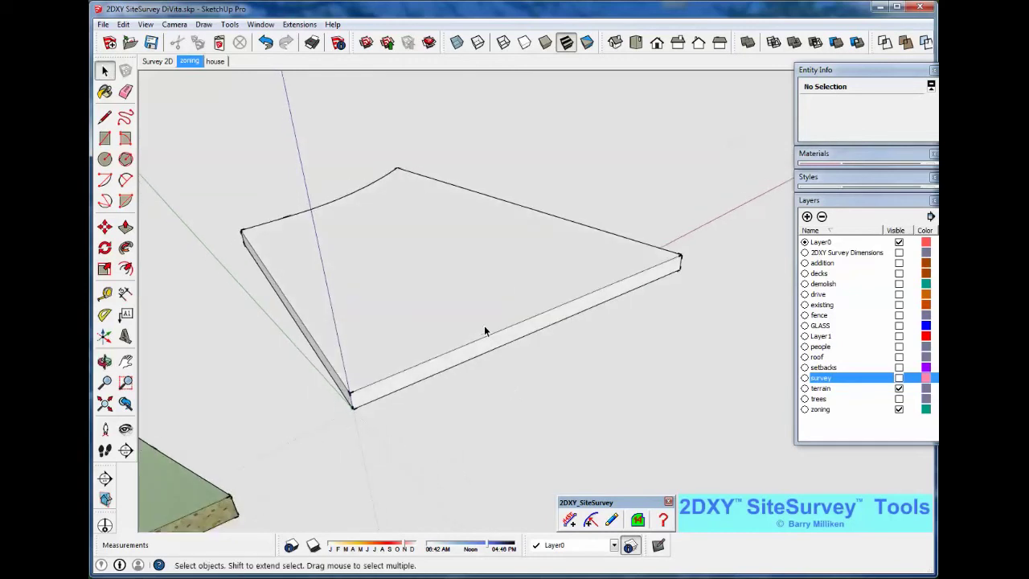
pyautogui.doubleClick(426, 298)
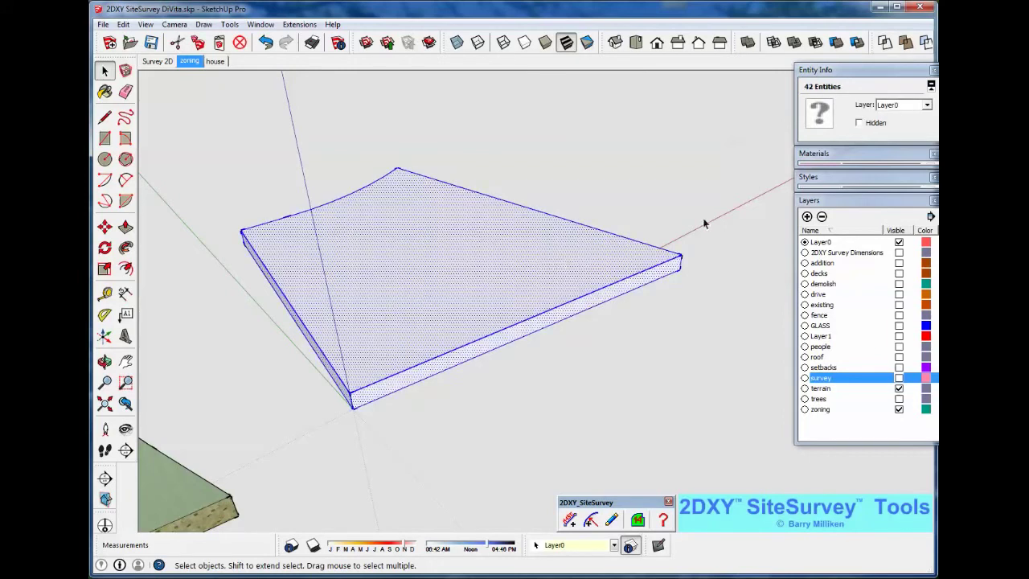
pyautogui.click(851, 154)
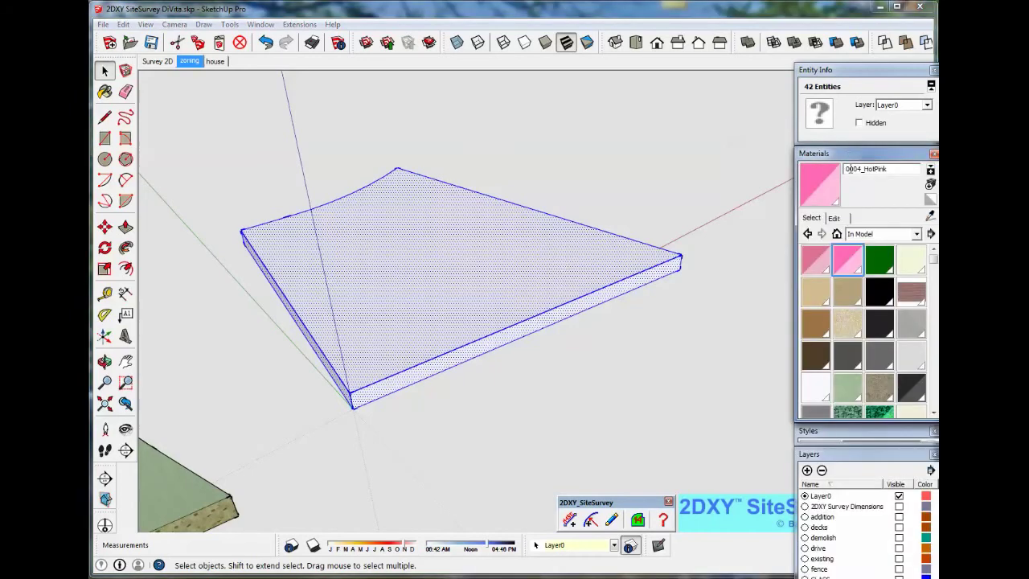
pyautogui.click(848, 388)
pyautogui.click(474, 293)
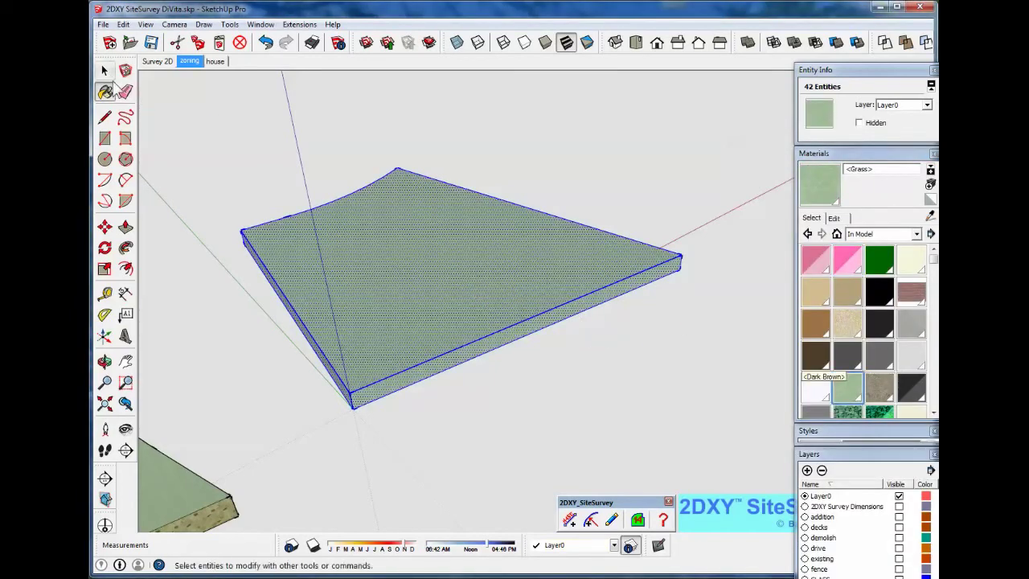
# - Paint the slab's long front side face with the Stone walk material
pyautogui.click(933, 414)
pyautogui.click(933, 414)
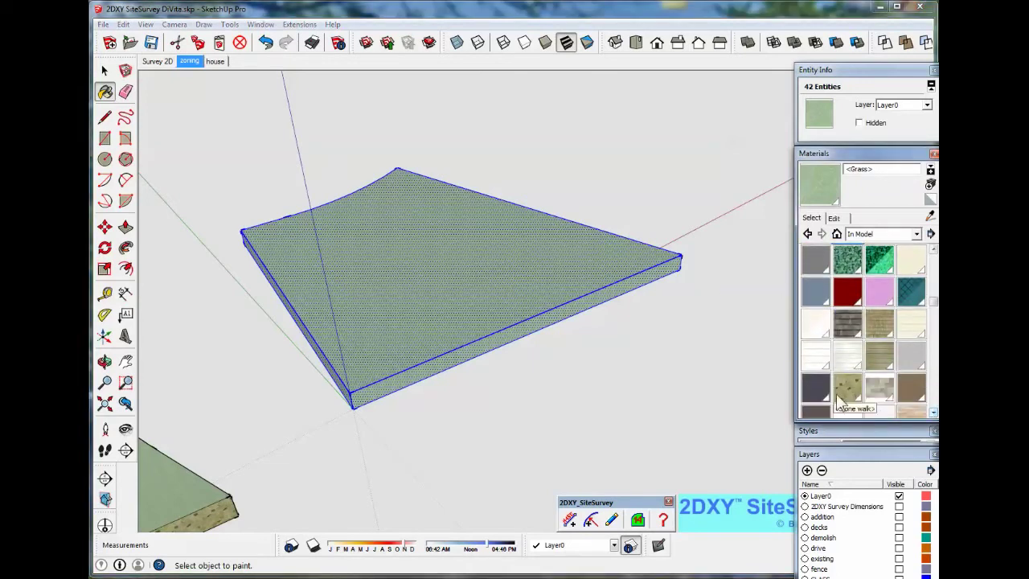
pyautogui.click(848, 391)
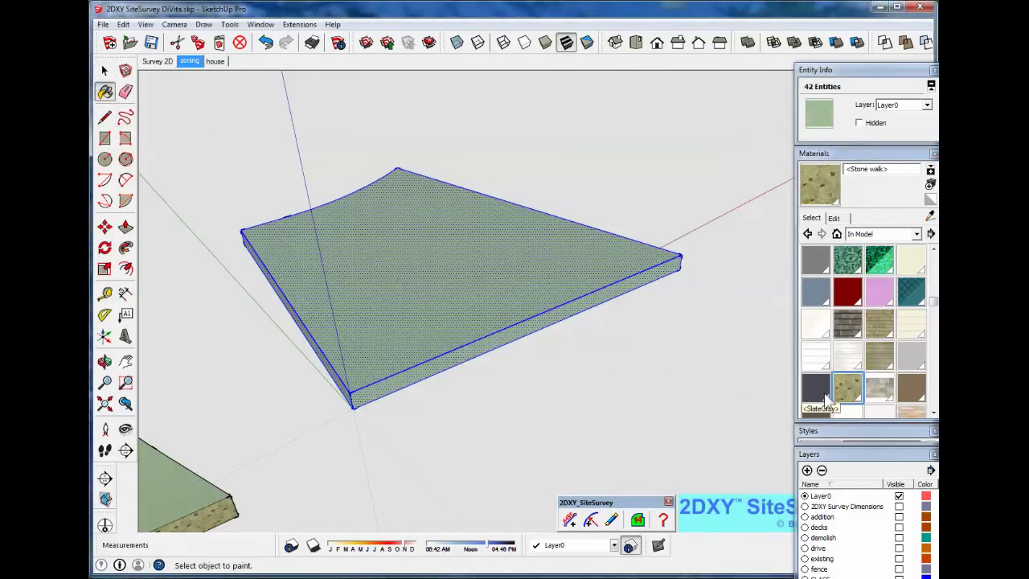
pyautogui.click(848, 391)
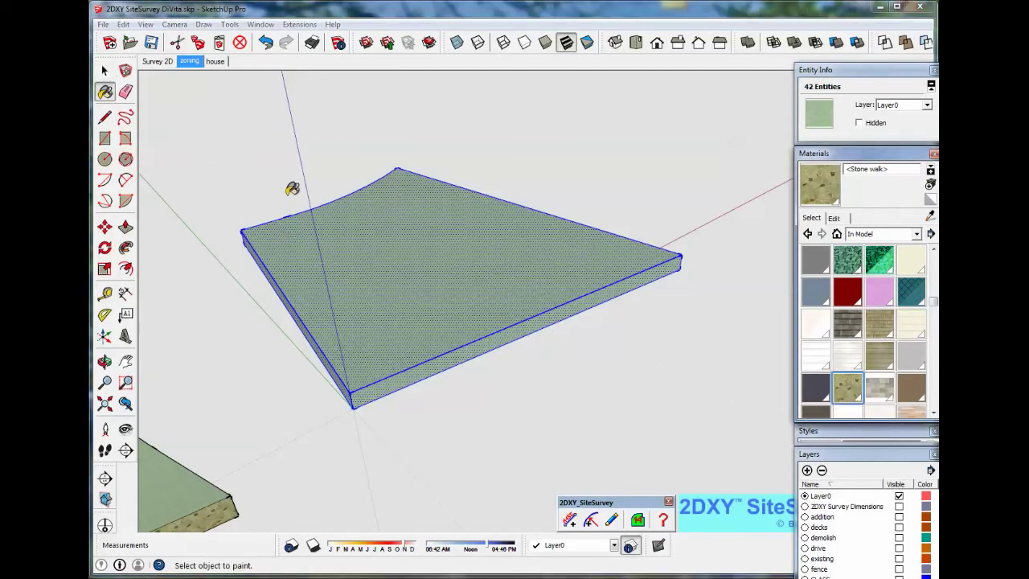
pyautogui.click(104, 71)
pyautogui.click(520, 339)
pyautogui.click(848, 402)
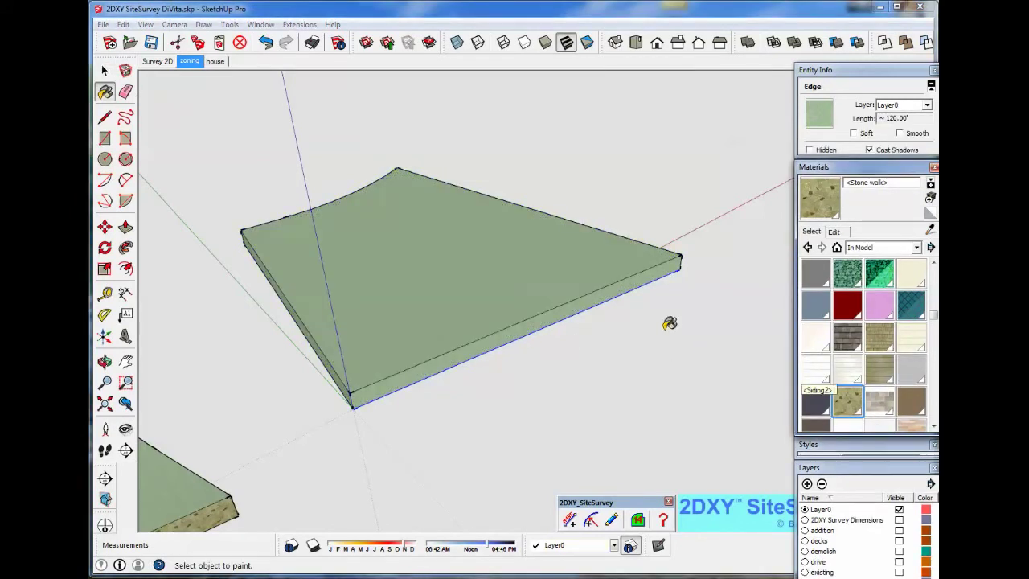
pyautogui.click(608, 295)
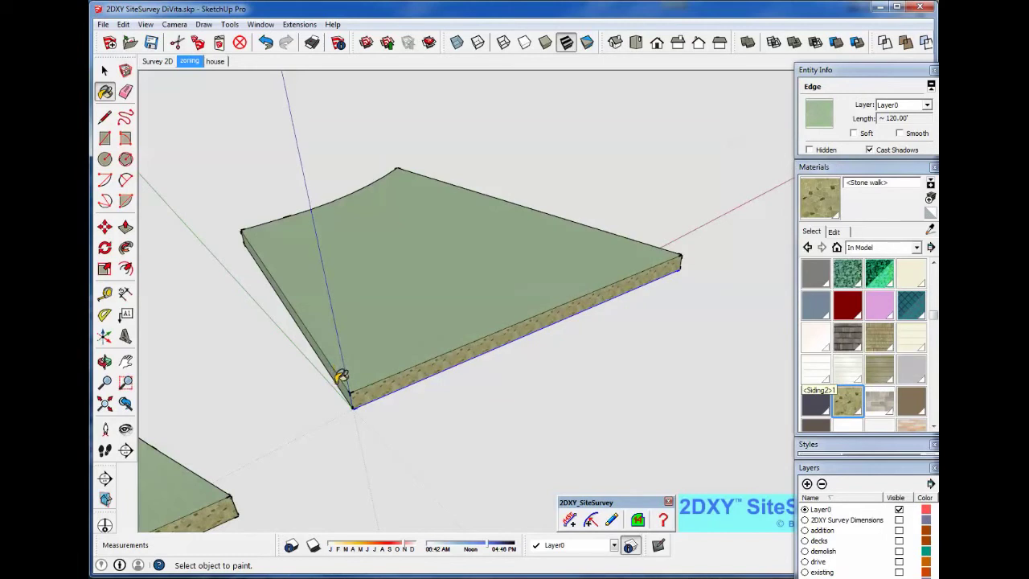
# - Select all of the painted slab's geometry and make it a group
pyautogui.click(105, 69)
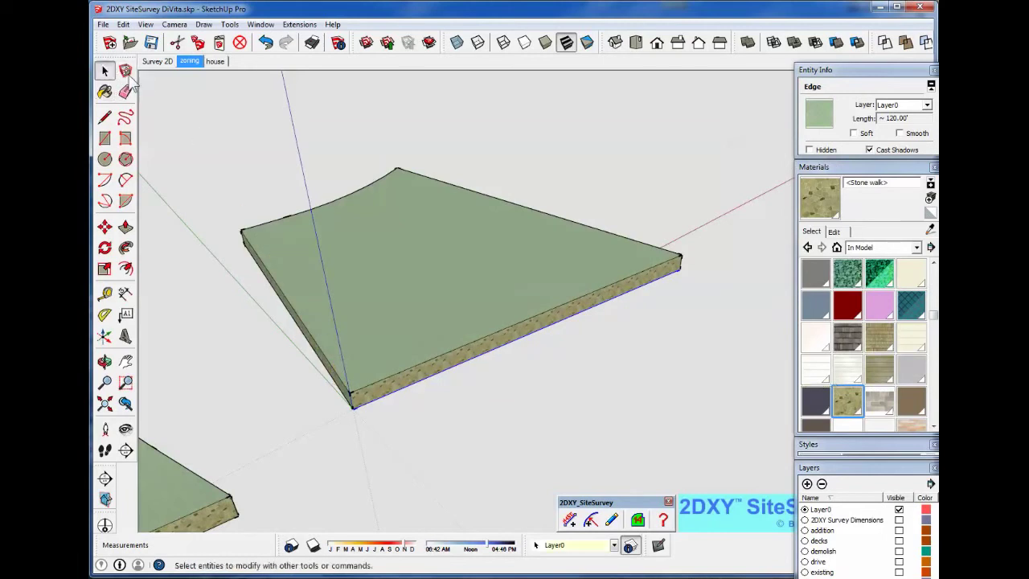
pyautogui.moveTo(204, 114); pyautogui.dragTo(728, 432)
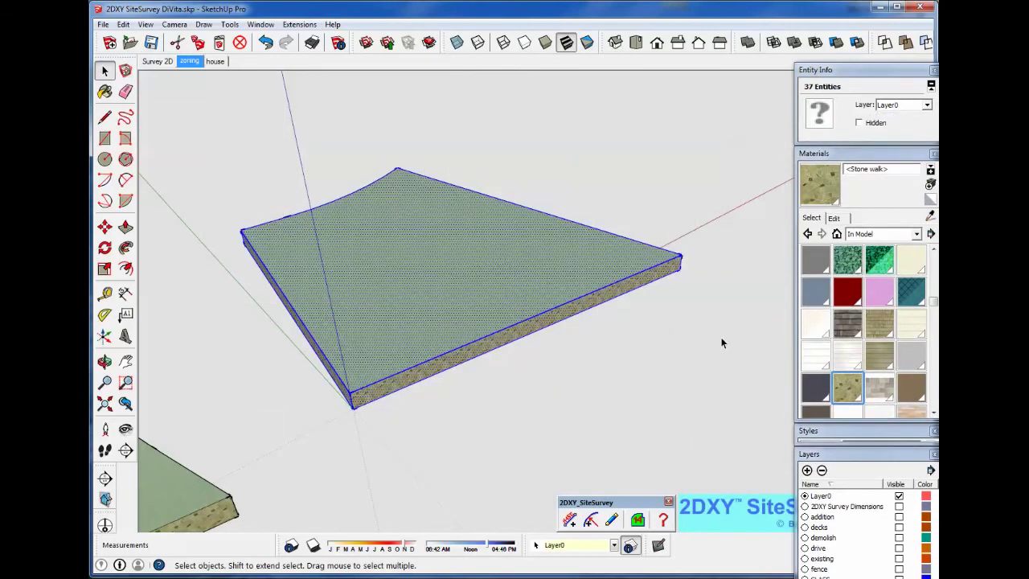
pyautogui.rightClick(494, 281)
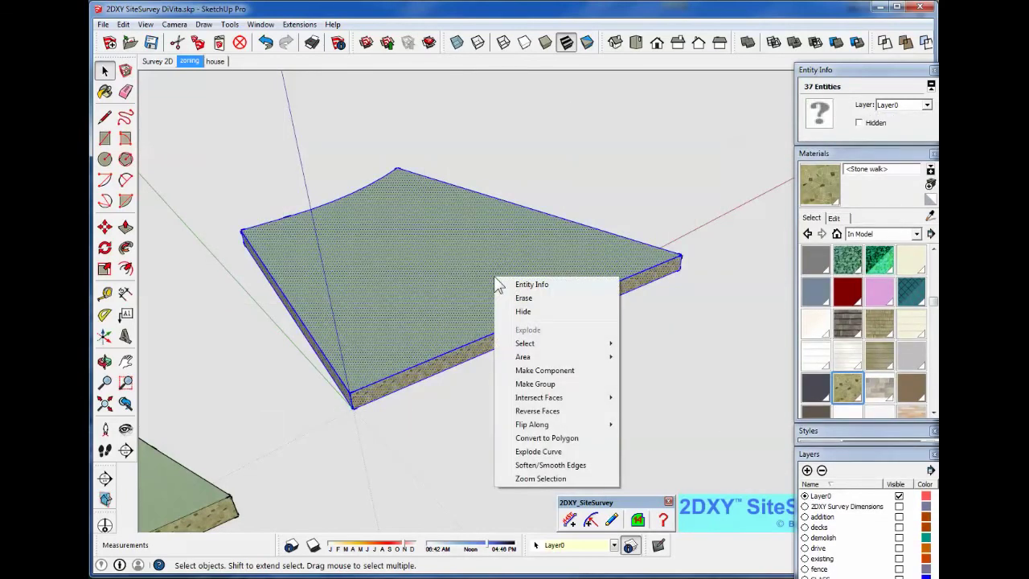
pyautogui.click(572, 386)
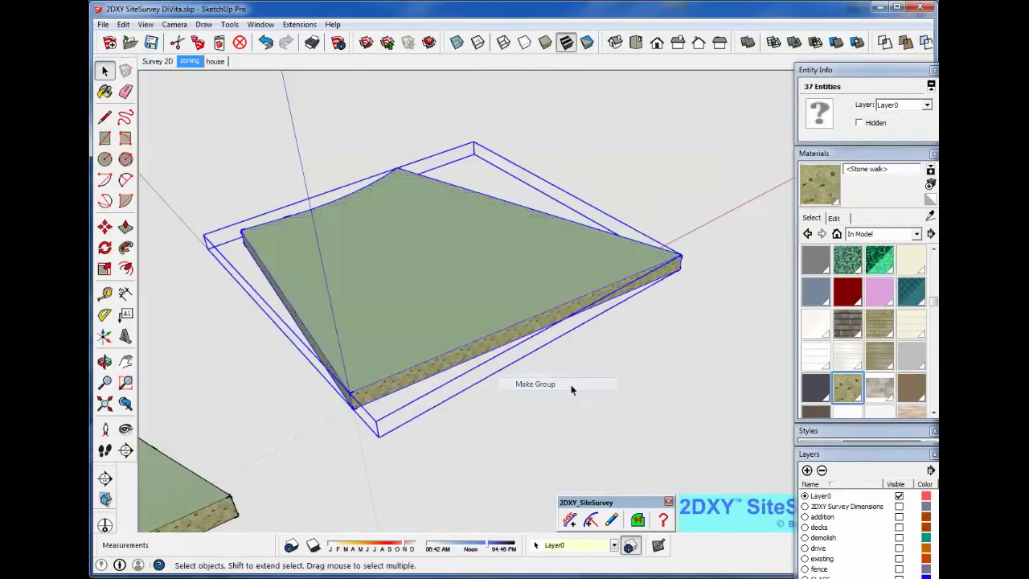
pyautogui.click(614, 545)
pyautogui.click(592, 518)
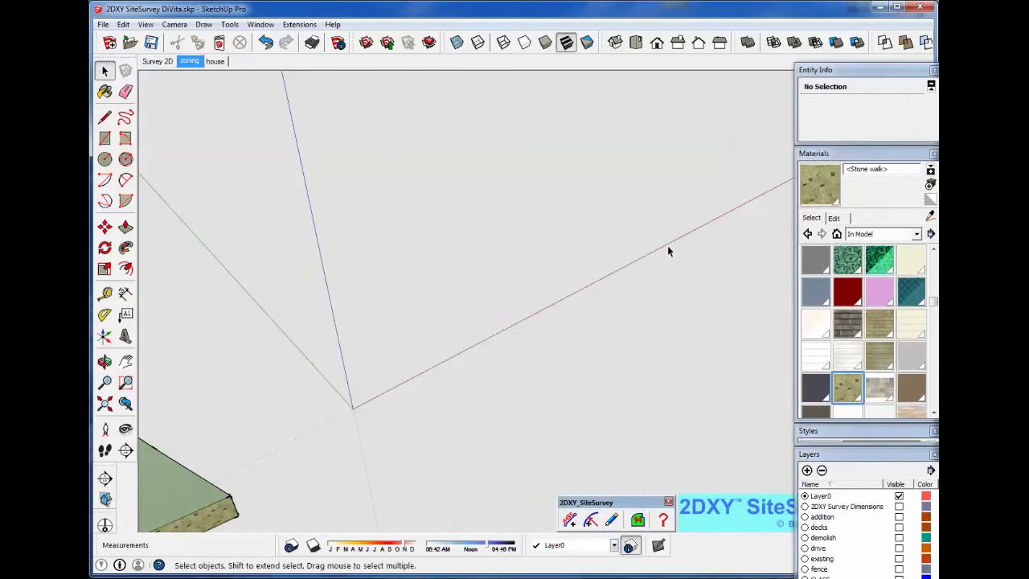
pyautogui.click(267, 43)
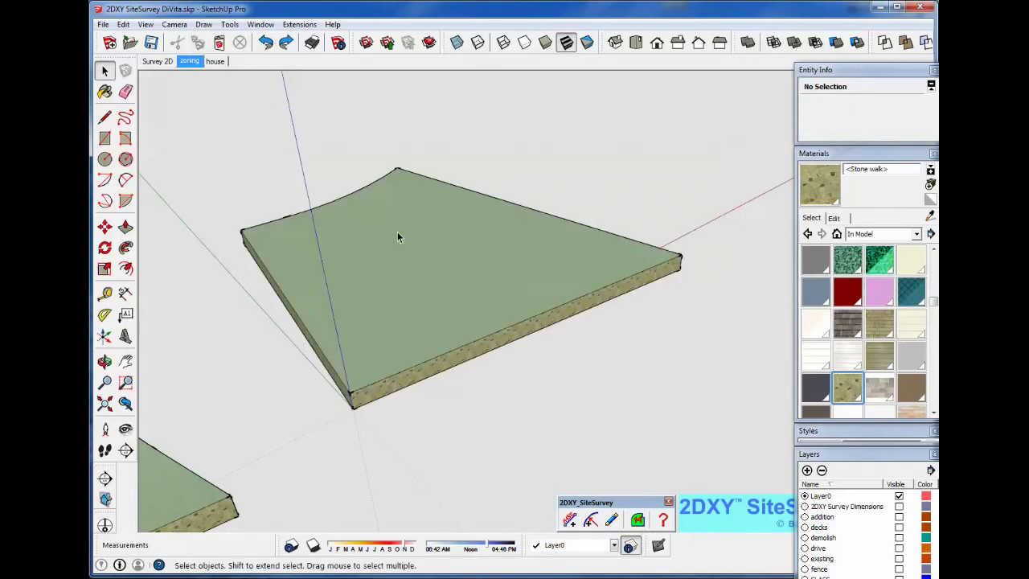
# - Make terrain the active layer, paste the copied lot outline and move its southwest corner onto the slab's matching top corner
pyautogui.click(614, 546)
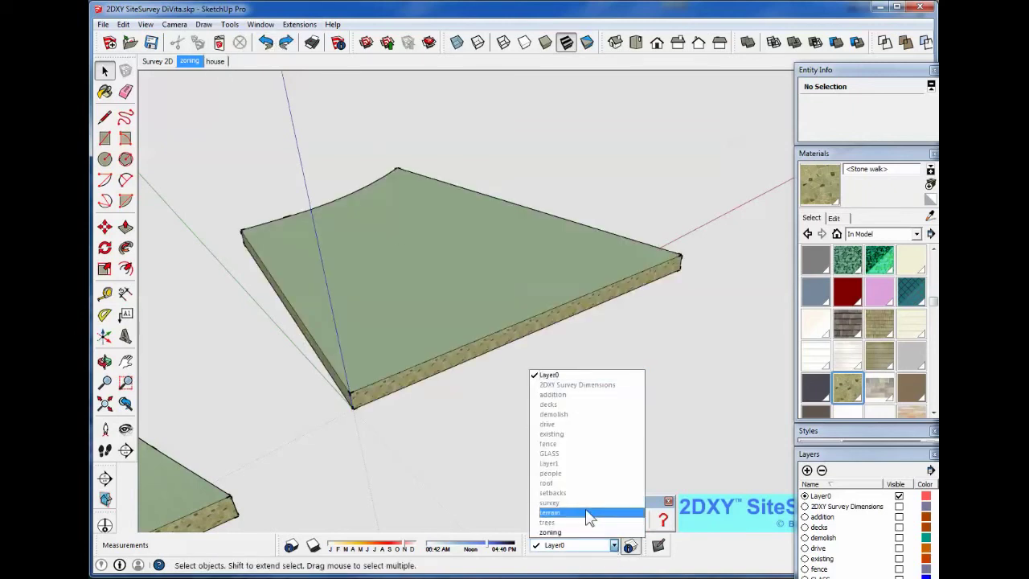
pyautogui.click(592, 514)
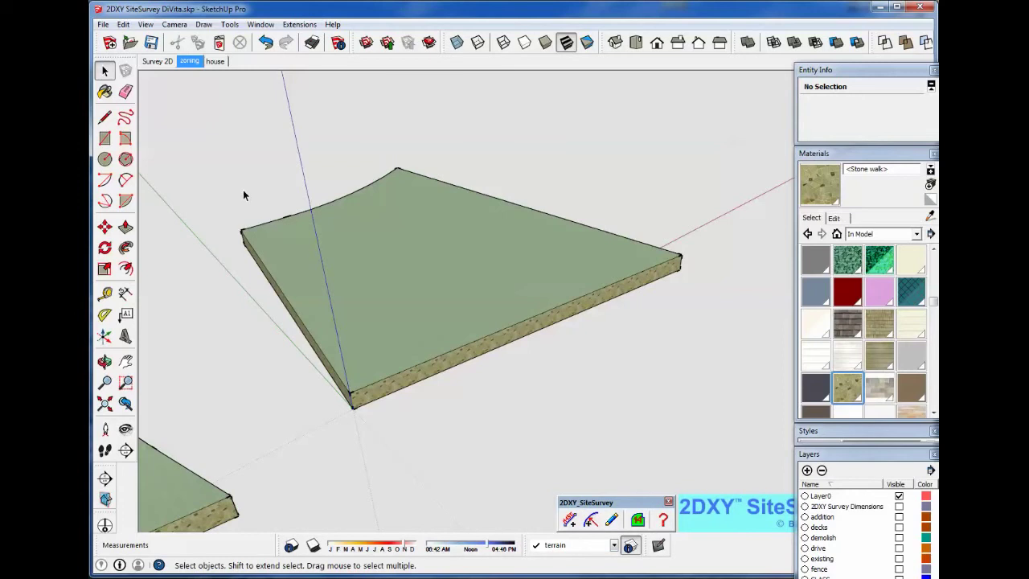
pyautogui.hotkey('ctrl', 'v')
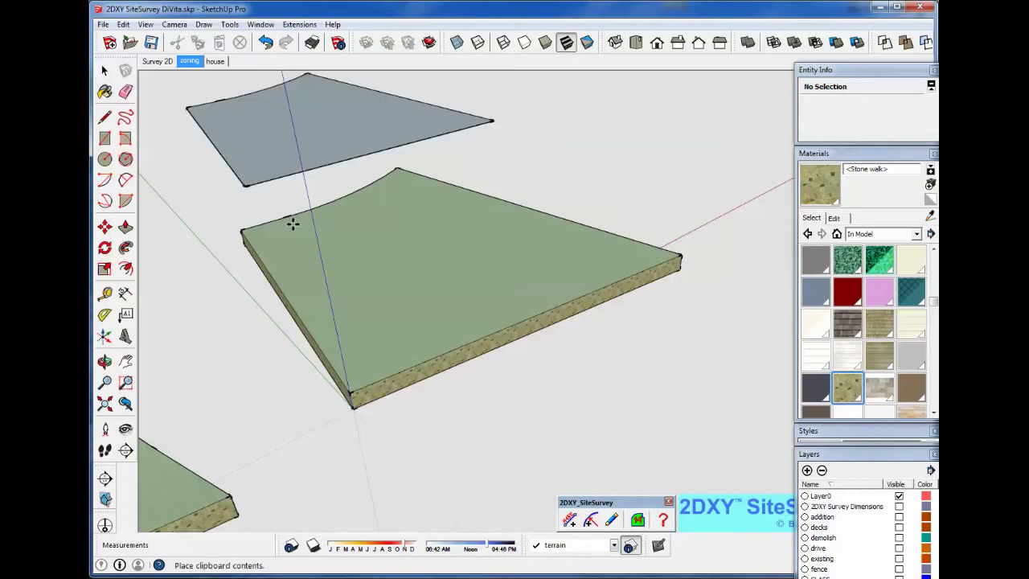
pyautogui.click(369, 331)
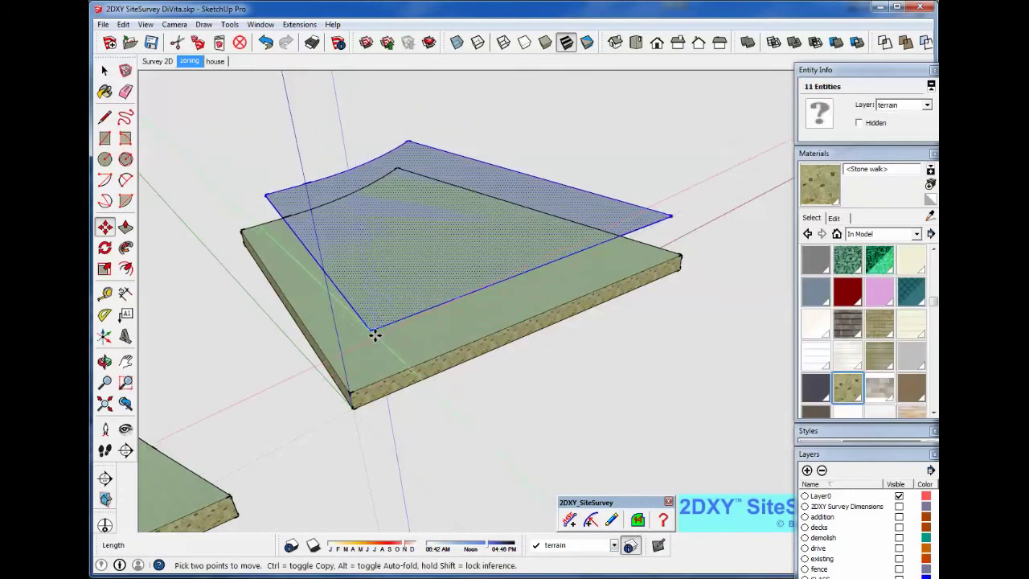
pyautogui.click(370, 331)
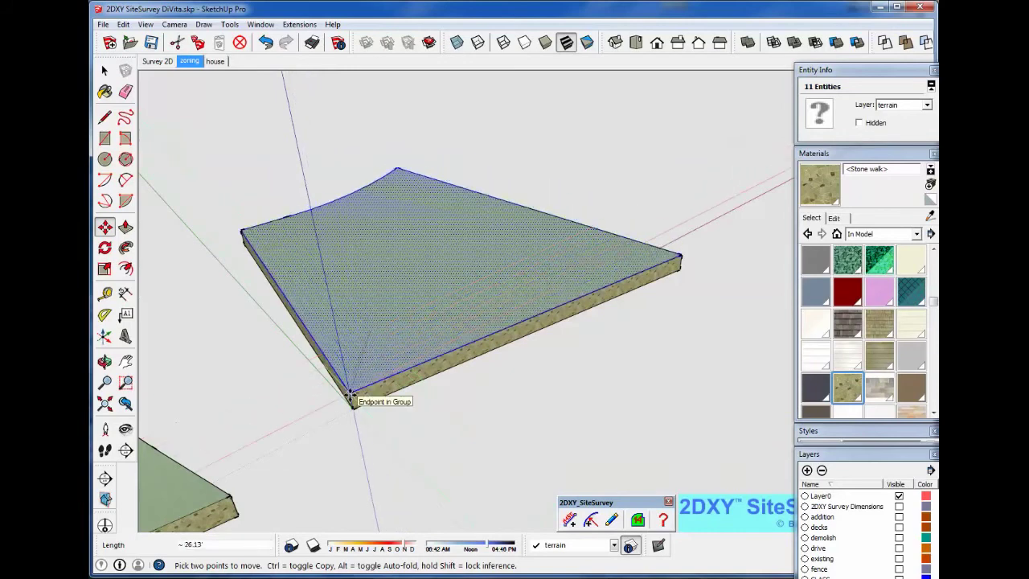
pyautogui.click(352, 394)
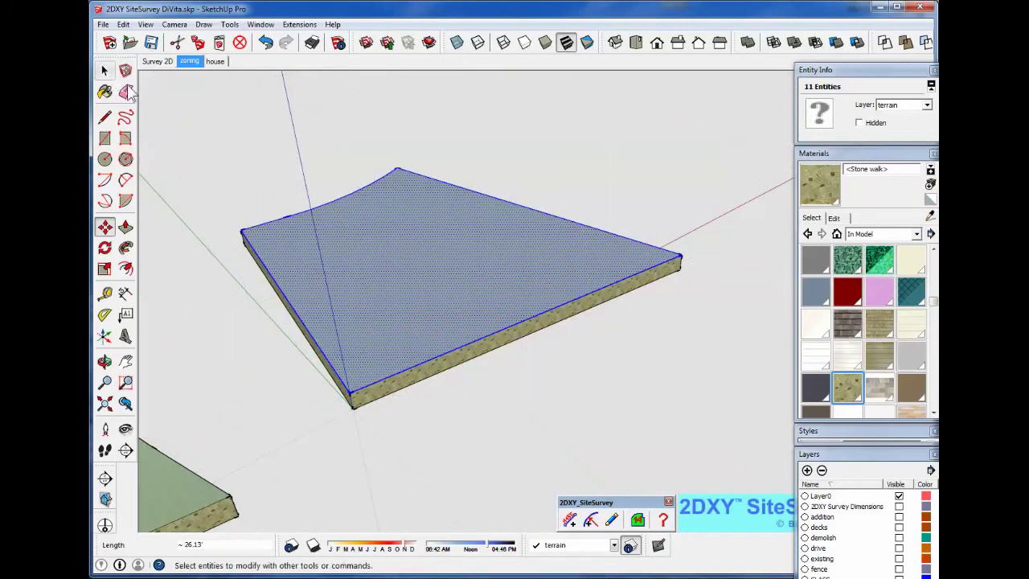
# - Make Layer0 the active layer again and hide the terrain layer
pyautogui.click(881, 156)
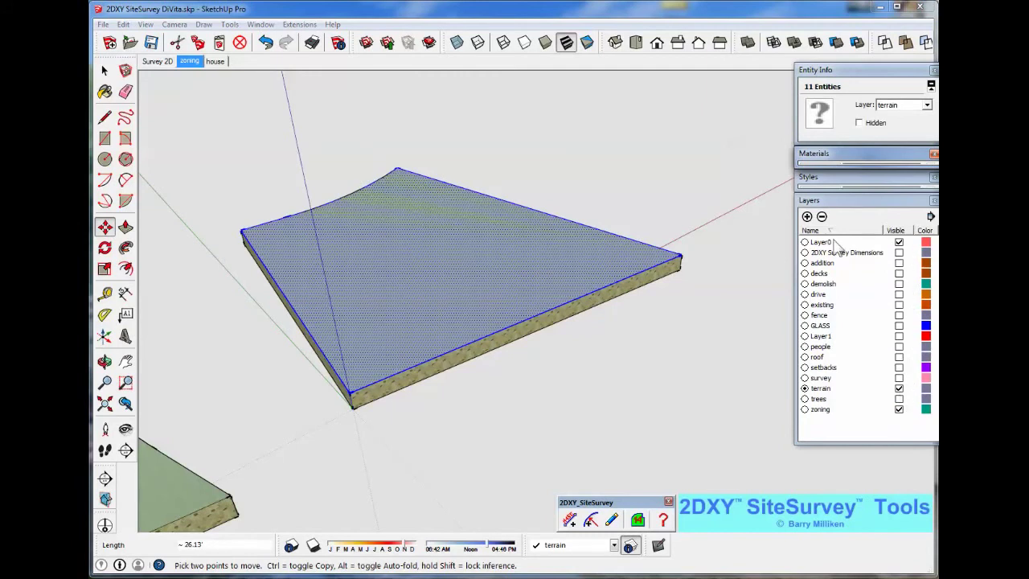
pyautogui.click(805, 242)
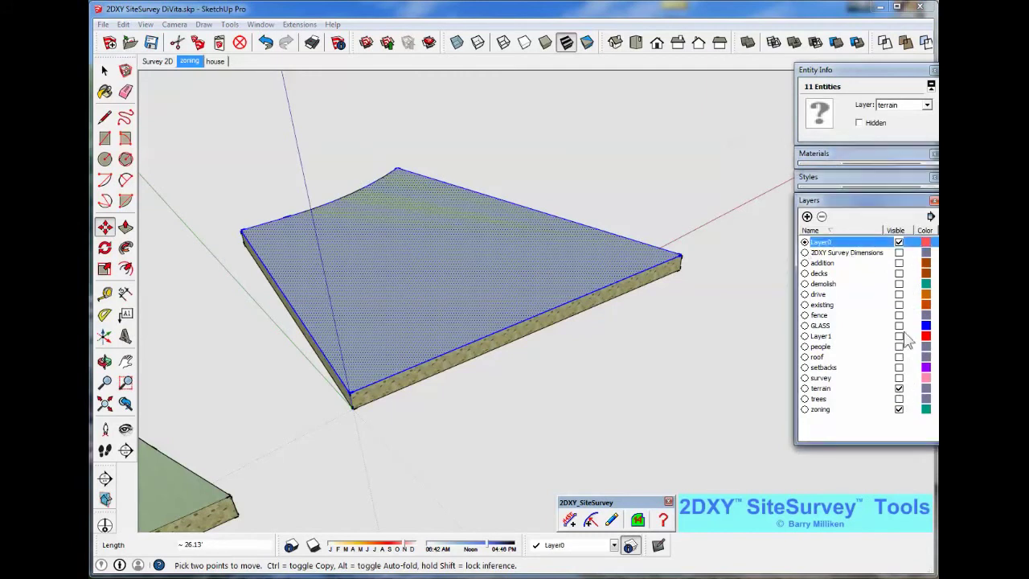
pyautogui.click(899, 389)
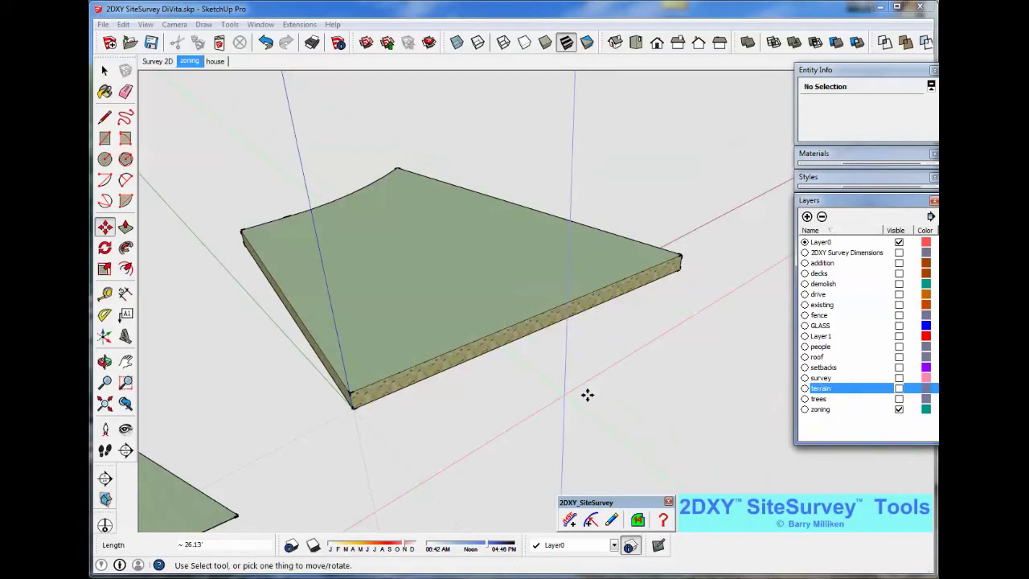
pyautogui.click(104, 70)
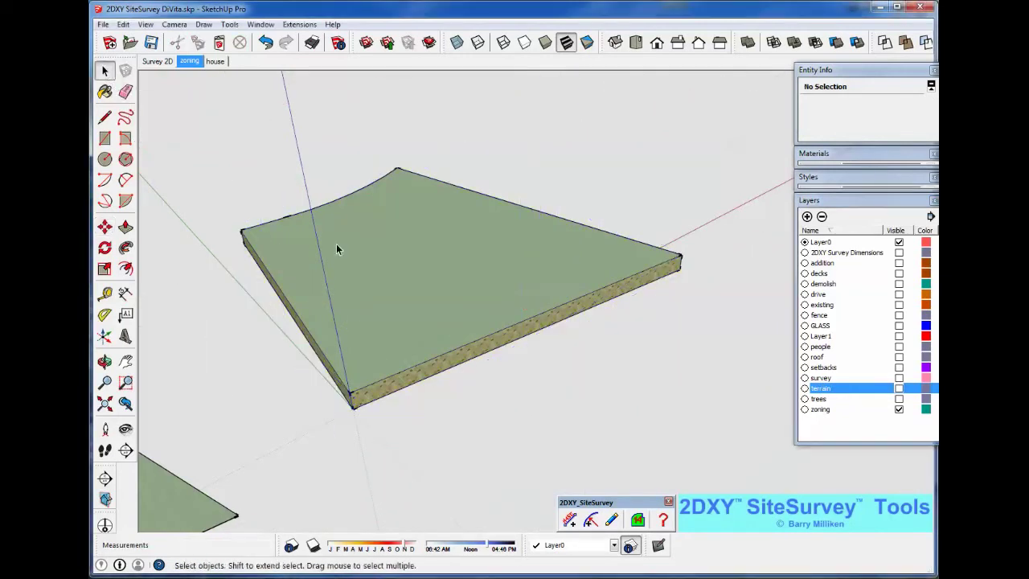
pyautogui.click(336, 250)
pyautogui.click(613, 545)
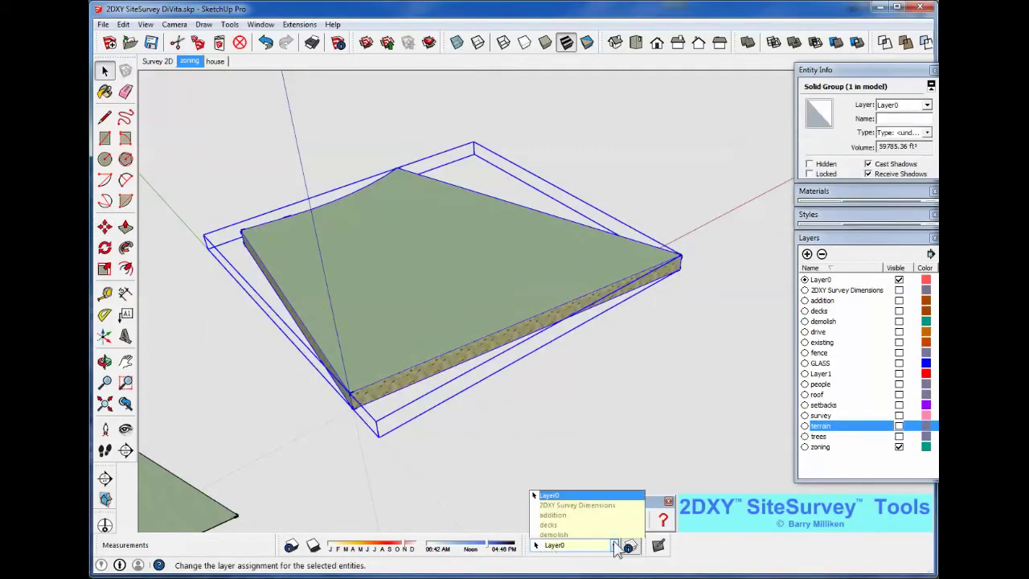
pyautogui.click(586, 522)
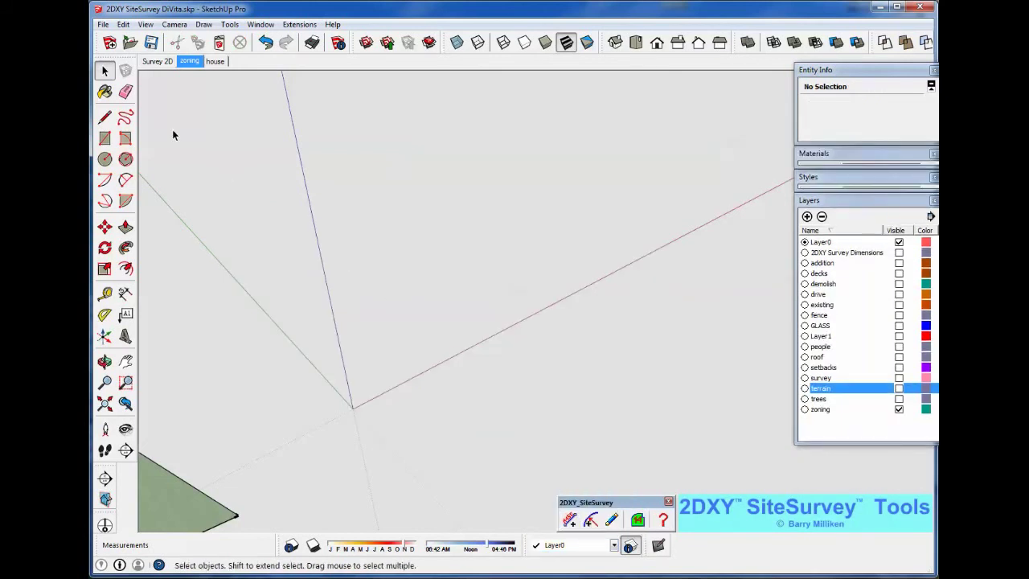
pyautogui.click(265, 43)
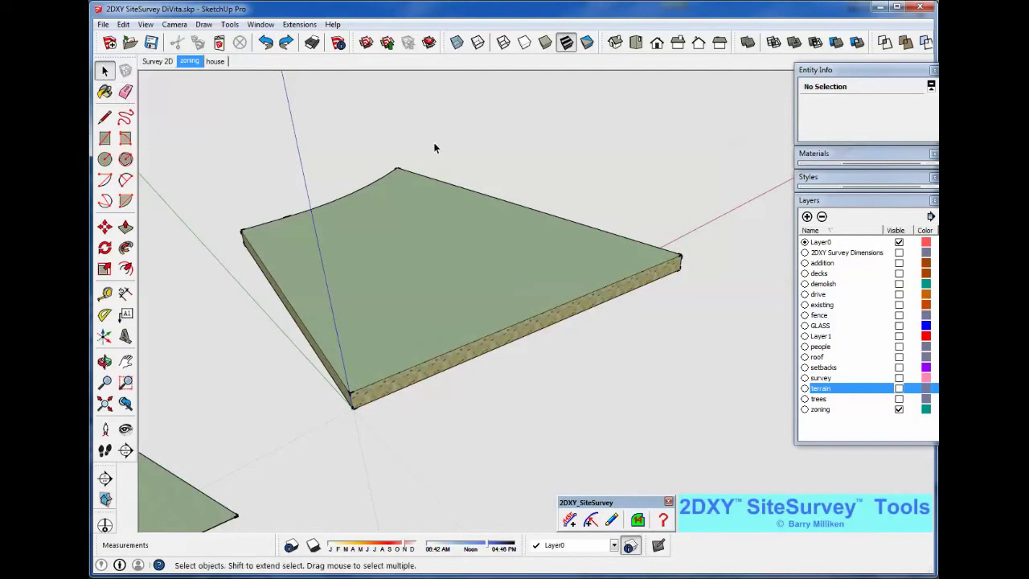
# - Paste another copy of the lot outline on Layer0, placing its southwest corner on the slab's matching top corner
pyautogui.hotkey('ctrl', 'v')
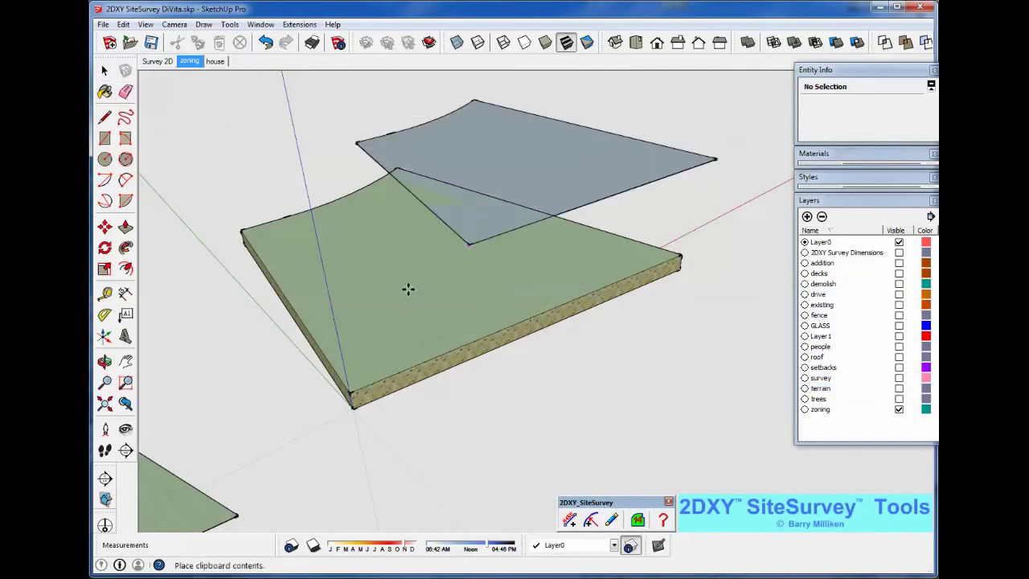
pyautogui.click(351, 393)
pyautogui.click(104, 70)
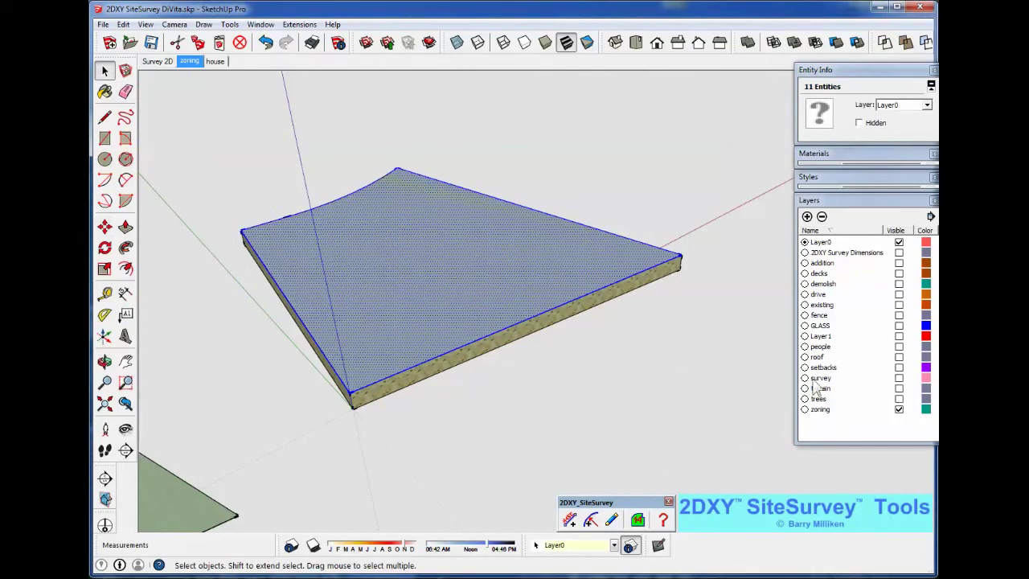
# - Assign the slab group to a hidden layer and select the pasted lot face
pyautogui.hotkey('ctrl', 'g')
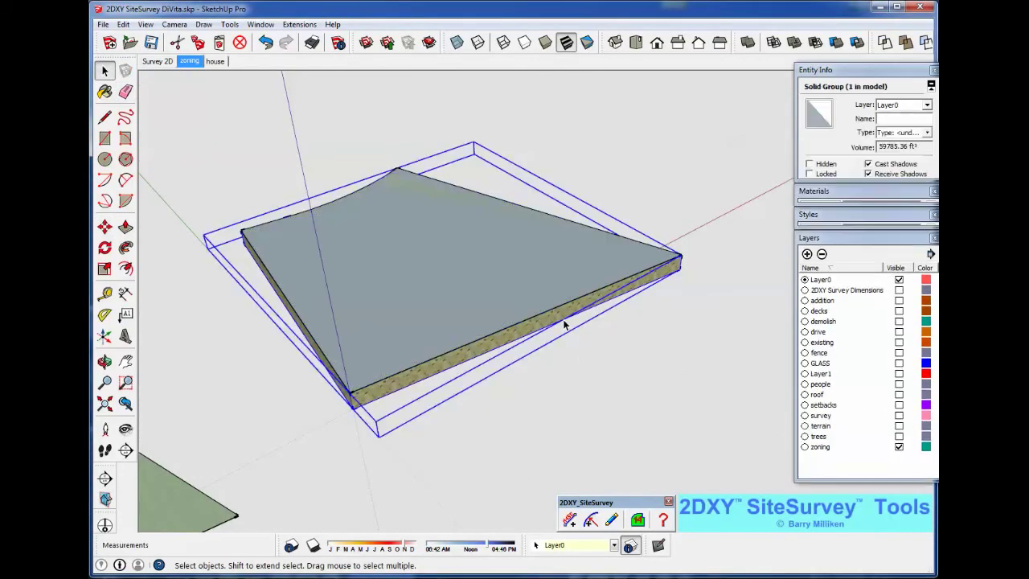
pyautogui.click(614, 546)
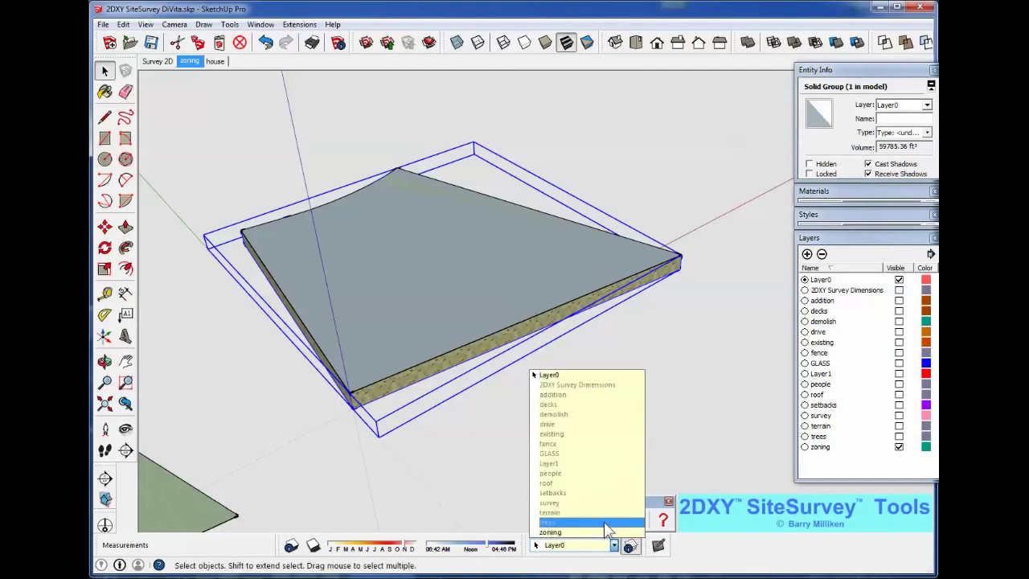
pyautogui.click(599, 529)
pyautogui.doubleClick(382, 322)
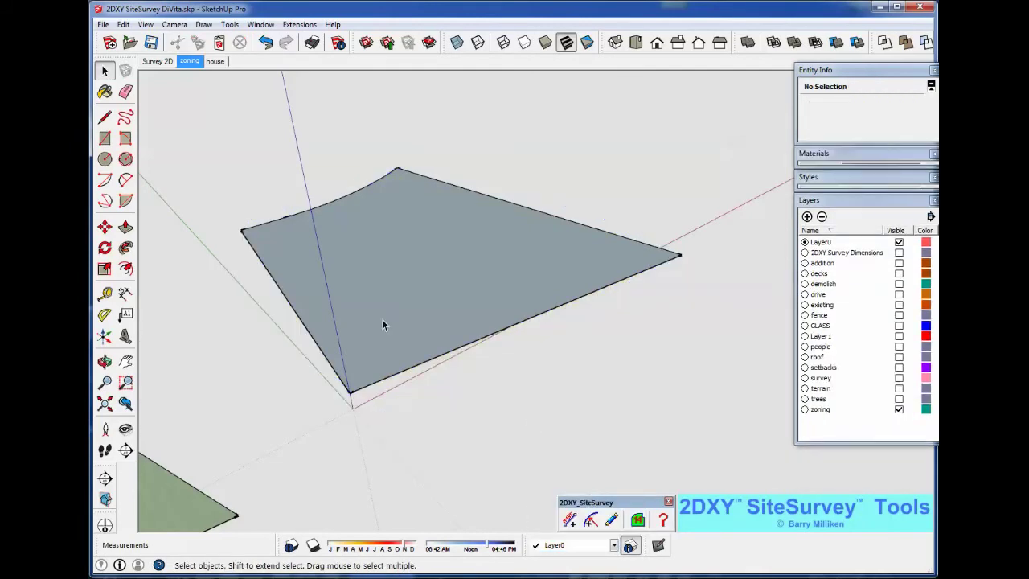
pyautogui.click(382, 321)
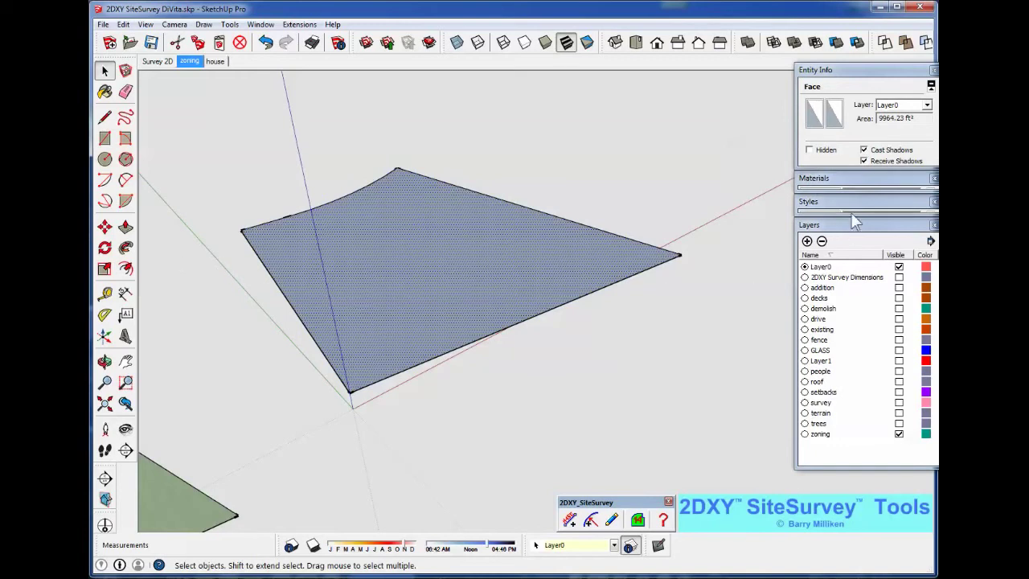
# - Paint the selected lot face with the Beige in-model material and clear the selection
pyautogui.click(861, 178)
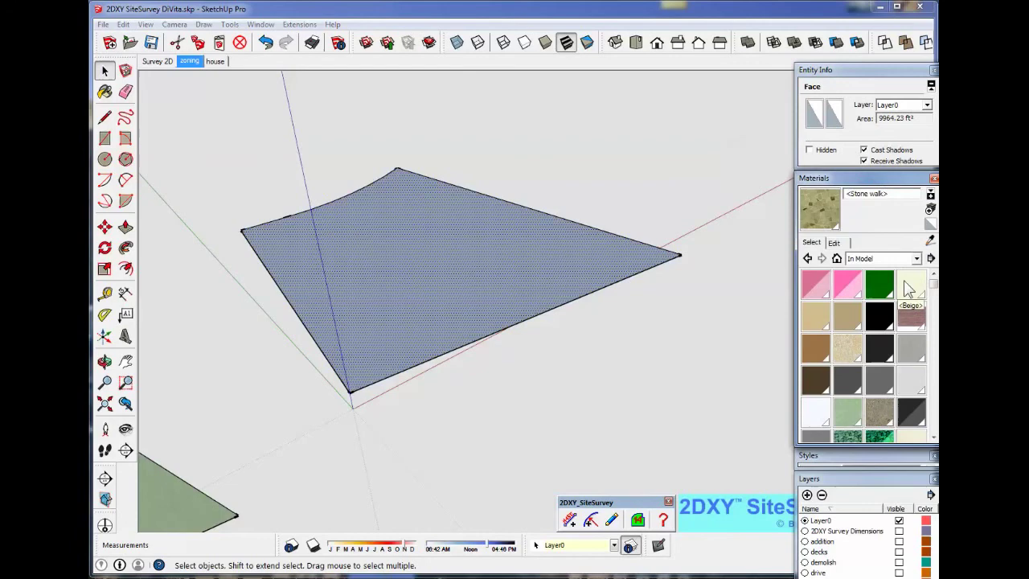
pyautogui.click(909, 289)
pyautogui.click(512, 269)
pyautogui.click(103, 72)
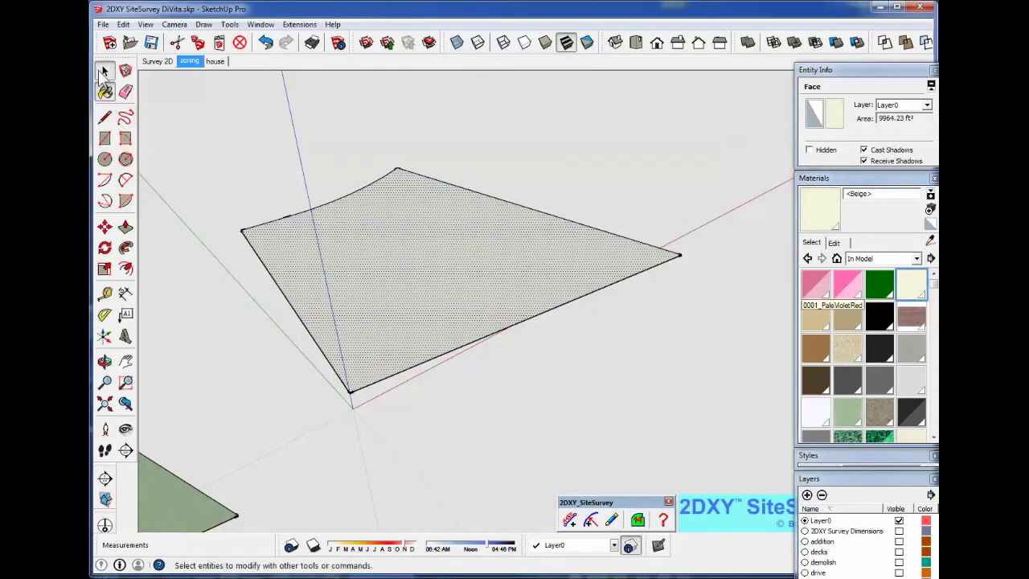
pyautogui.click(455, 117)
pyautogui.moveTo(365, 324); pyautogui.dragTo(431, 326, button='middle')
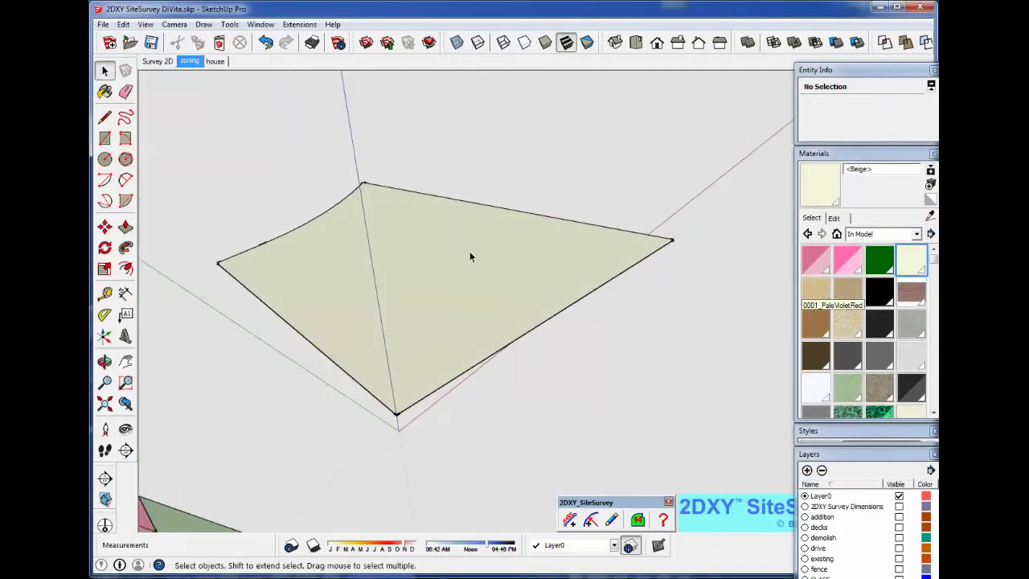
pyautogui.scroll(1, 471, 255)
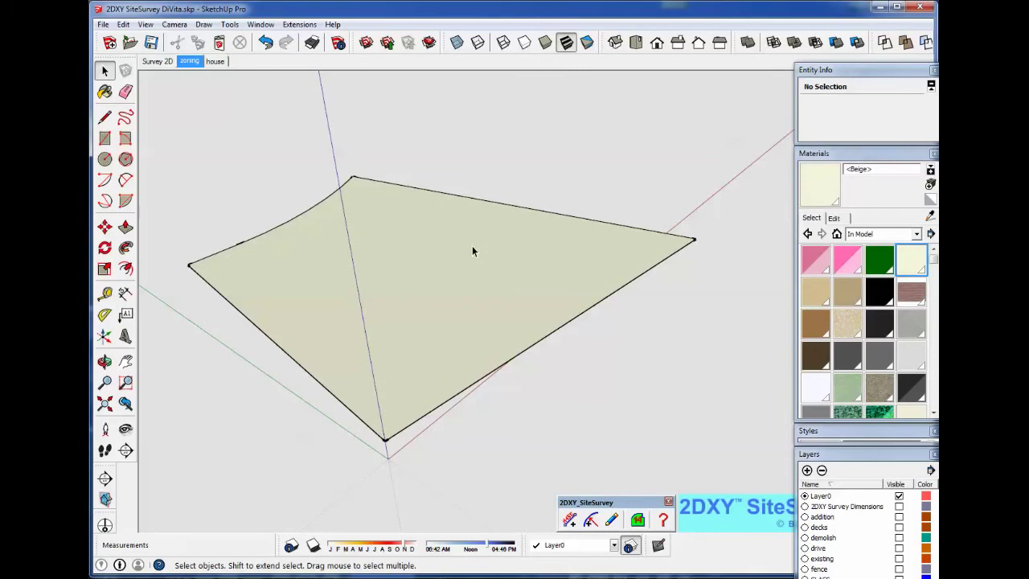
# - Create Tape Measure guides 10' inside the two side boundaries and 25' inside the straight rear boundary
pyautogui.click(105, 297)
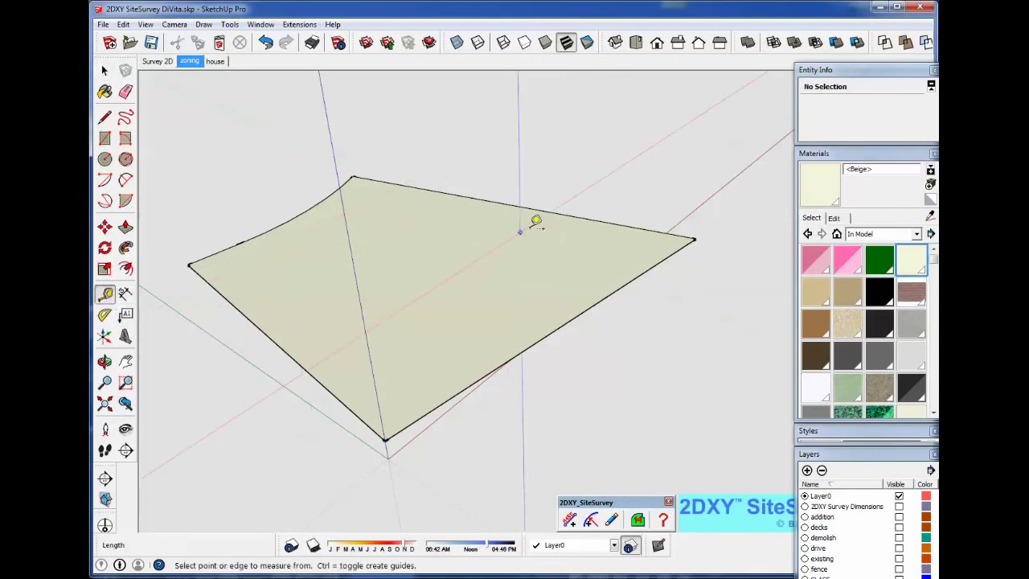
pyautogui.click(538, 204)
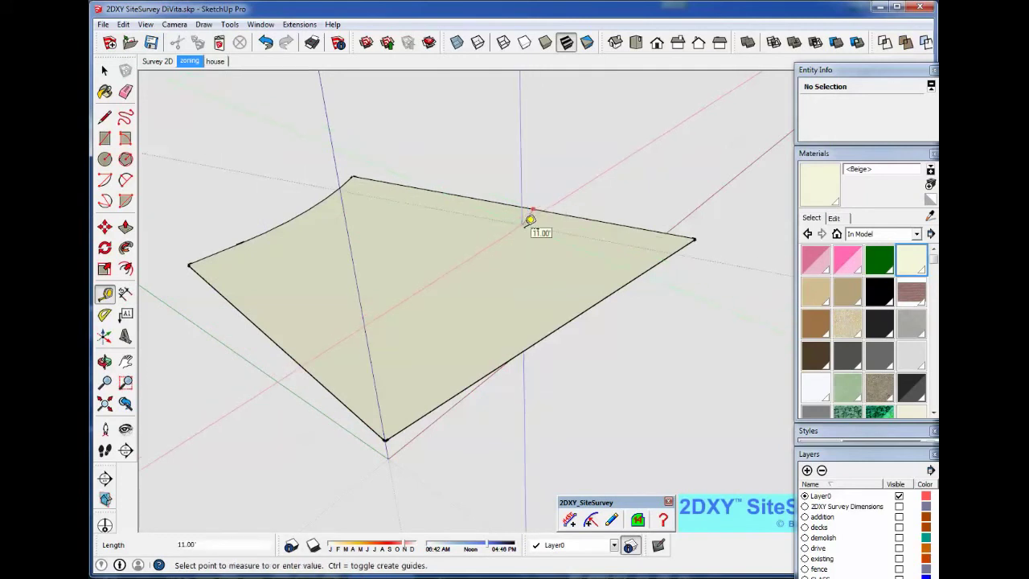
pyautogui.write('1')
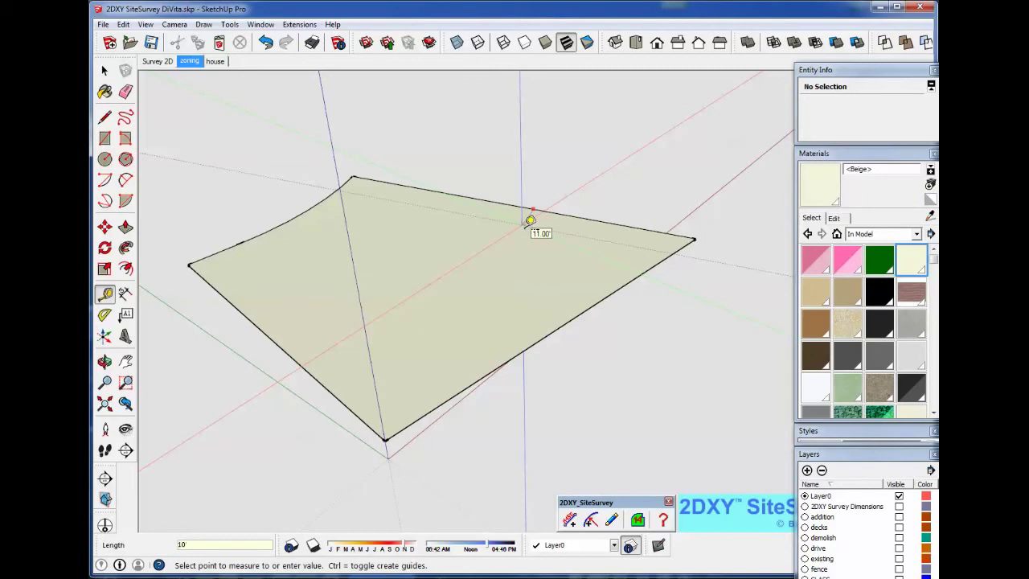
pyautogui.press('Return')
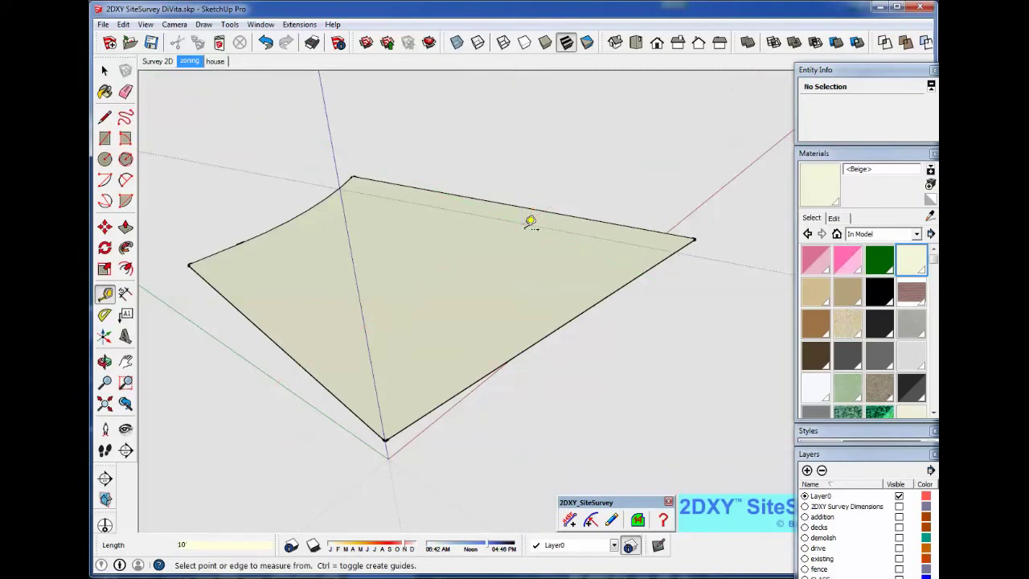
pyautogui.click(307, 371)
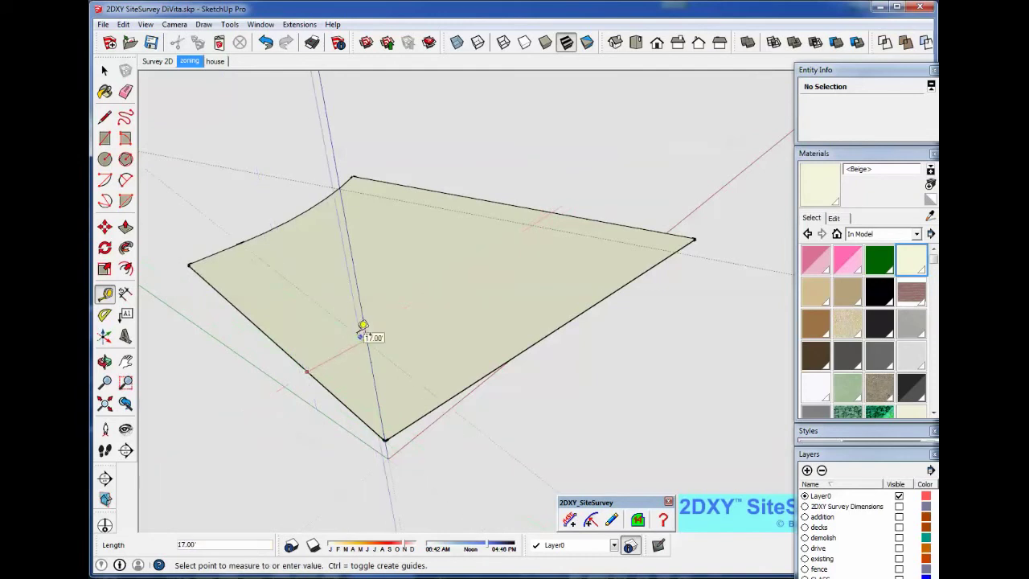
pyautogui.write("10'")
pyautogui.press('Return')
pyautogui.click(547, 330)
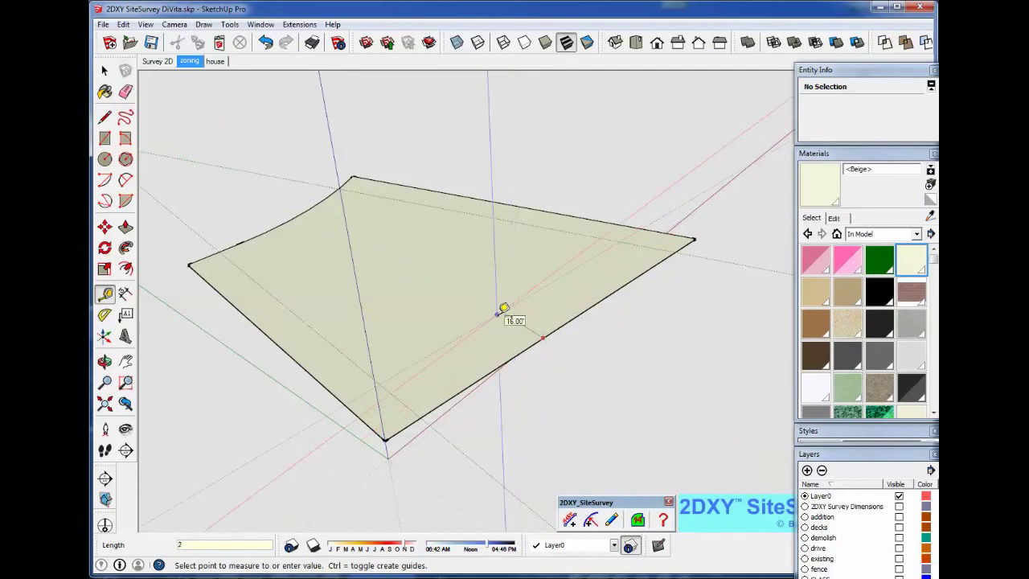
pyautogui.write("25'")
pyautogui.press('Return')
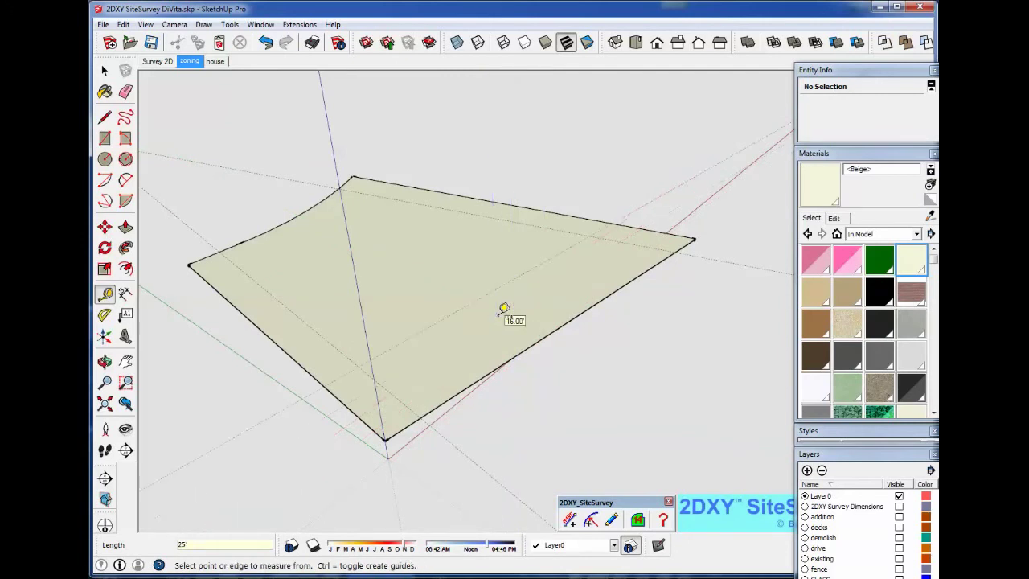
# - Offset the straight and curved front boundary edges 25' into the lot
pyautogui.click(104, 71)
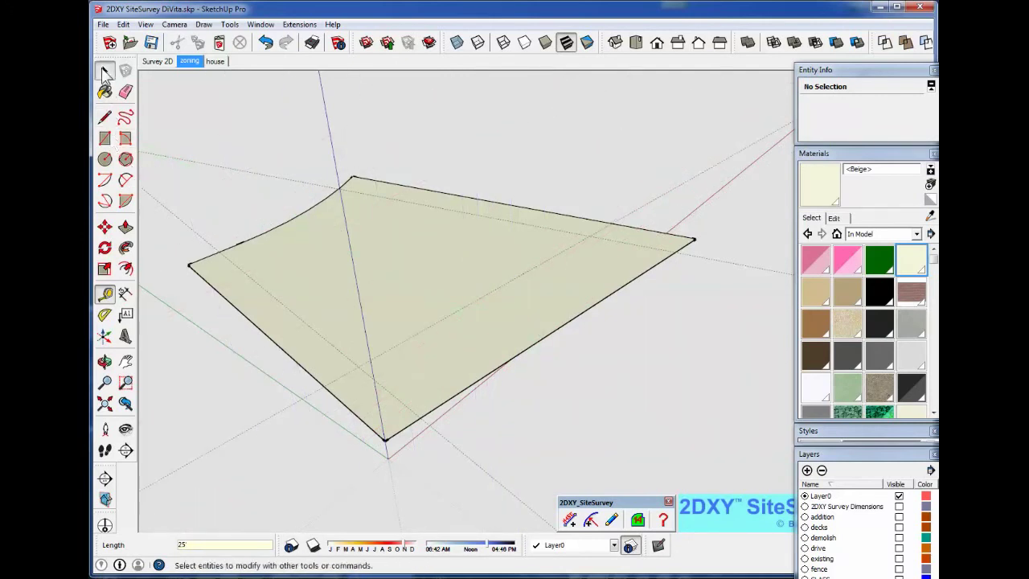
pyautogui.click(217, 255)
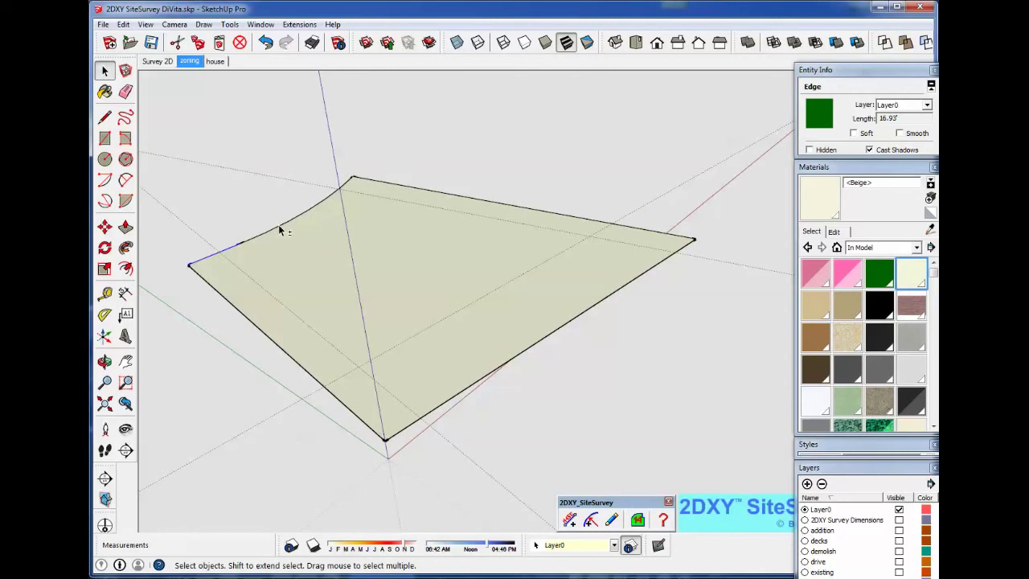
pyautogui.click(125, 268)
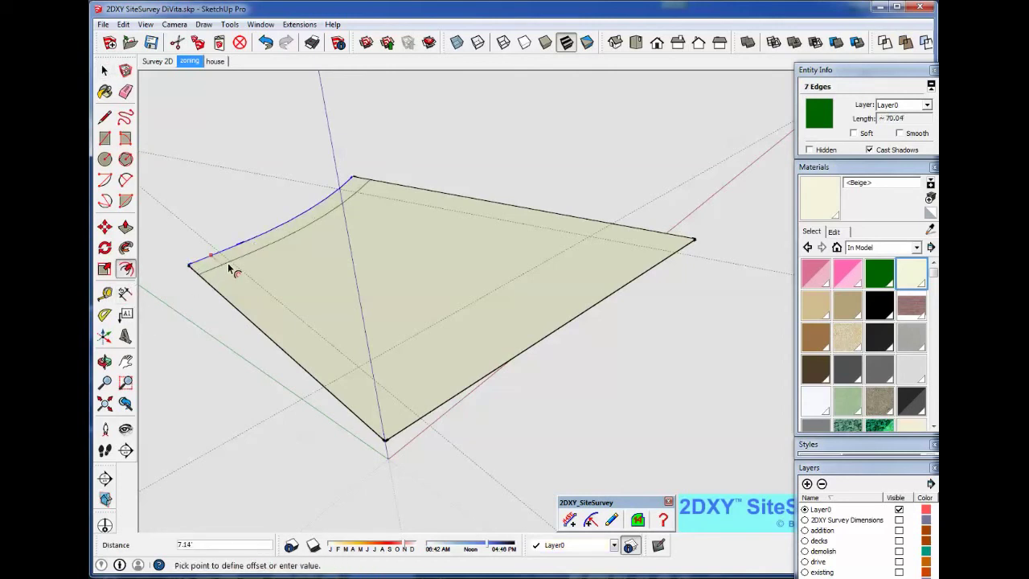
pyautogui.write('25')
pyautogui.press('Return')
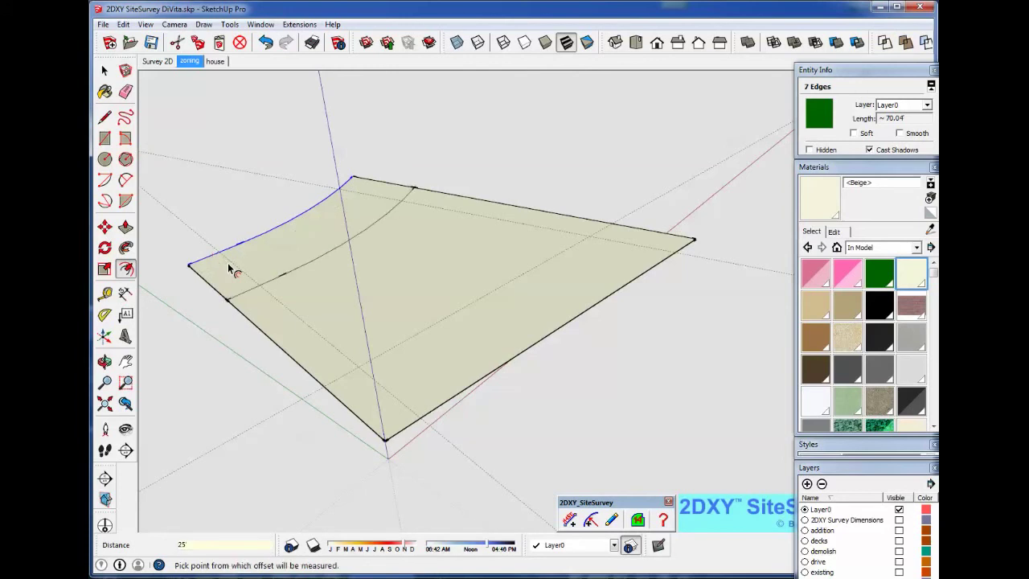
# - Draw lines along the guides between their intersections and the offset front curve to close the setback outline
pyautogui.click(104, 117)
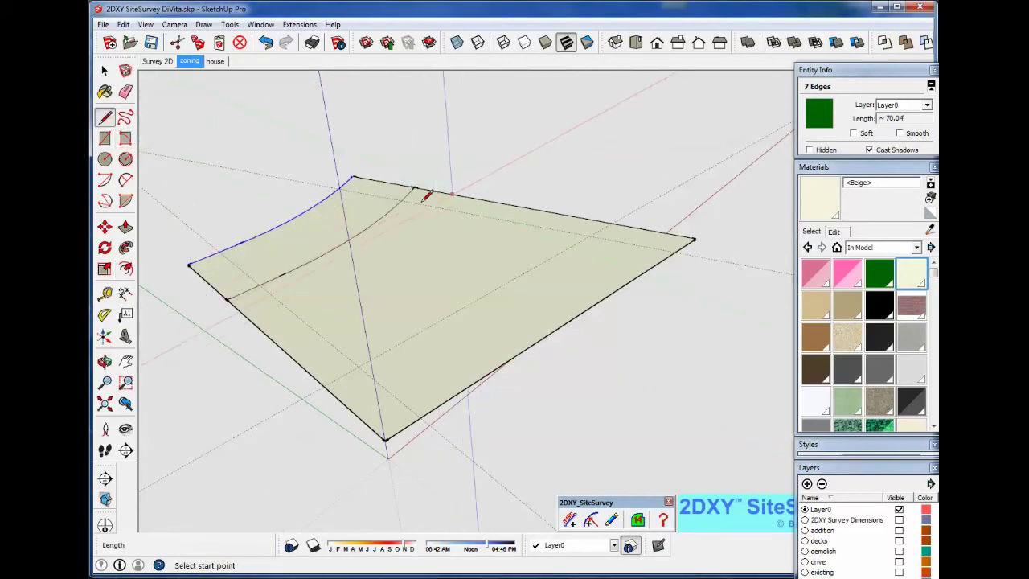
pyautogui.scroll(3, 406, 195)
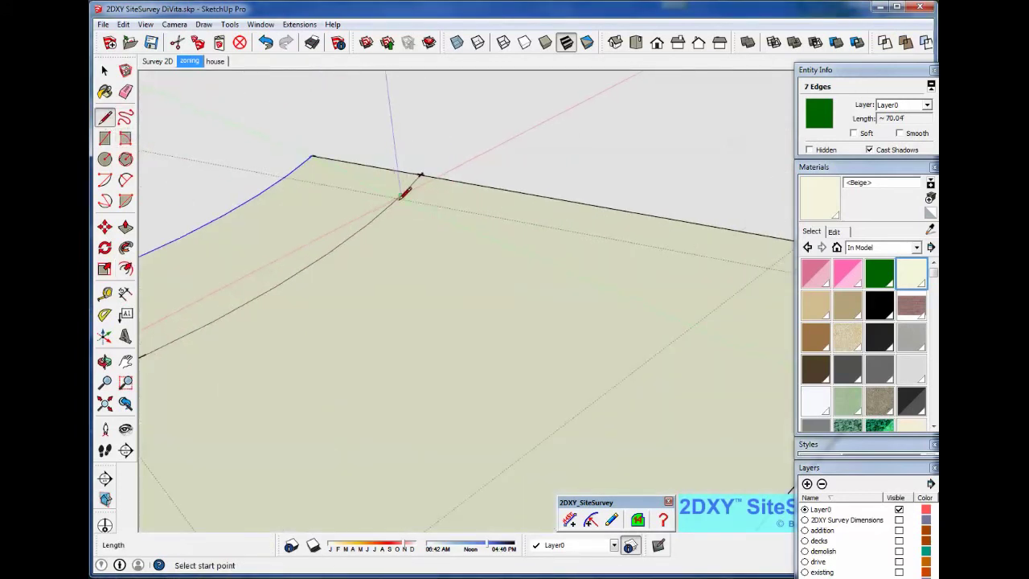
pyautogui.scroll(2, 394, 201)
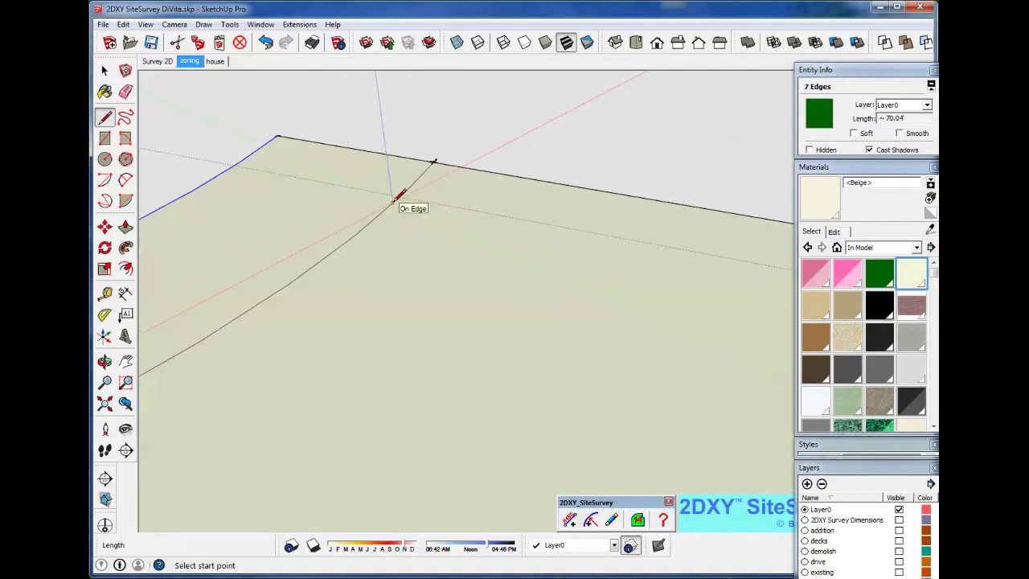
pyautogui.click(399, 196)
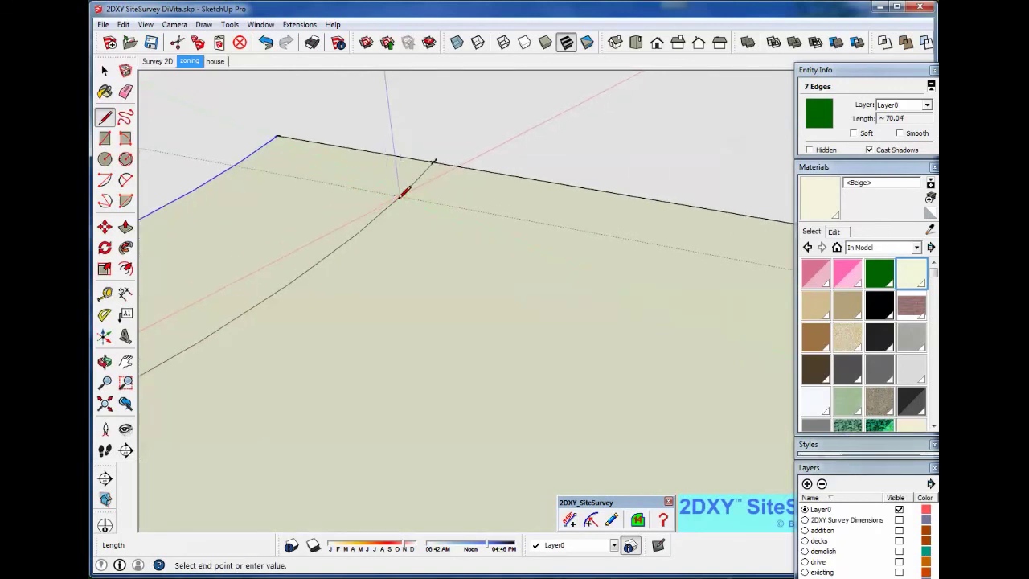
pyautogui.scroll(-3, 458, 255)
pyautogui.click(722, 281)
pyautogui.scroll(-1, 507, 399)
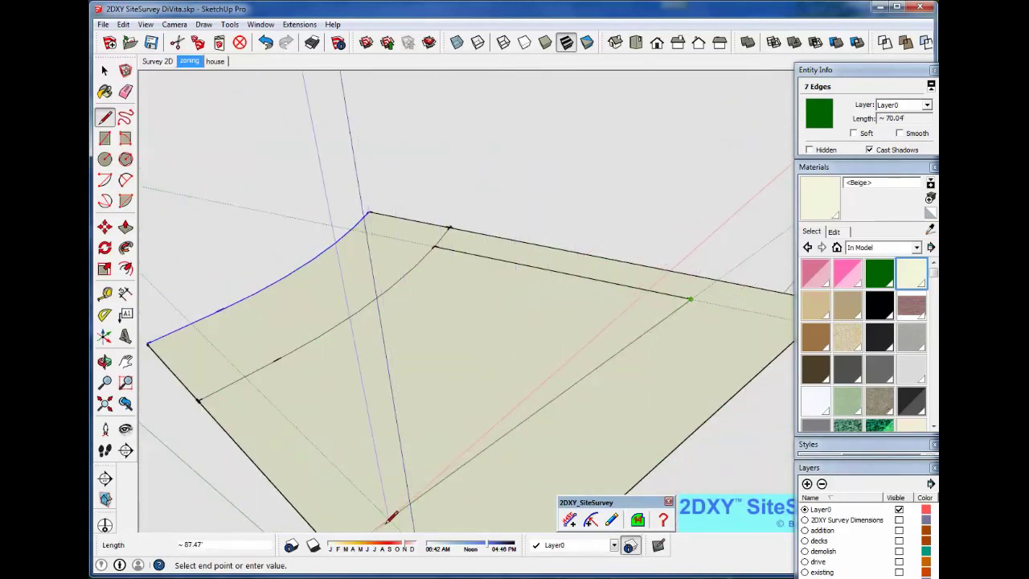
pyautogui.click(388, 518)
pyautogui.click(247, 375)
pyautogui.click(103, 71)
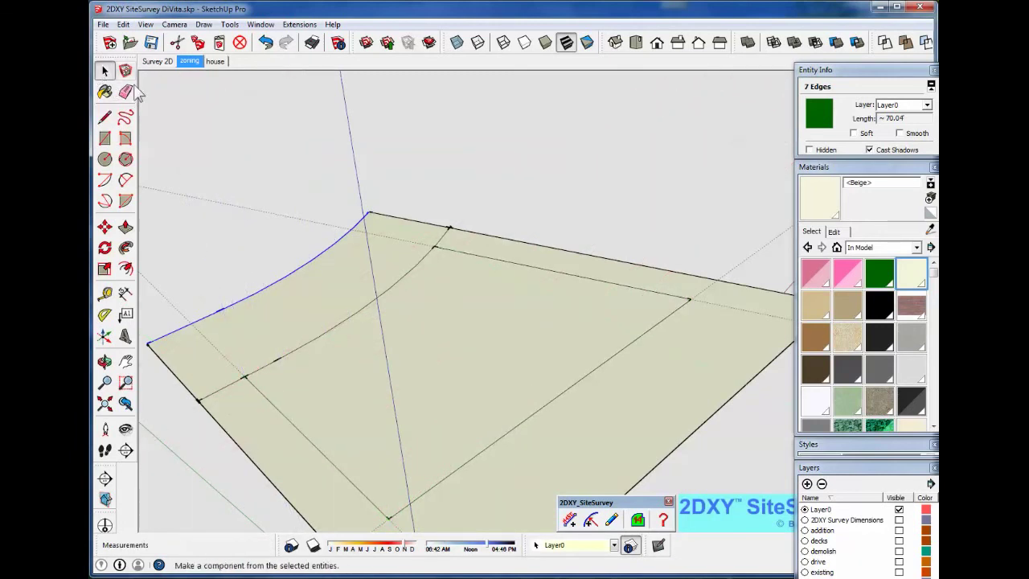
pyautogui.scroll(-3, 402, 241)
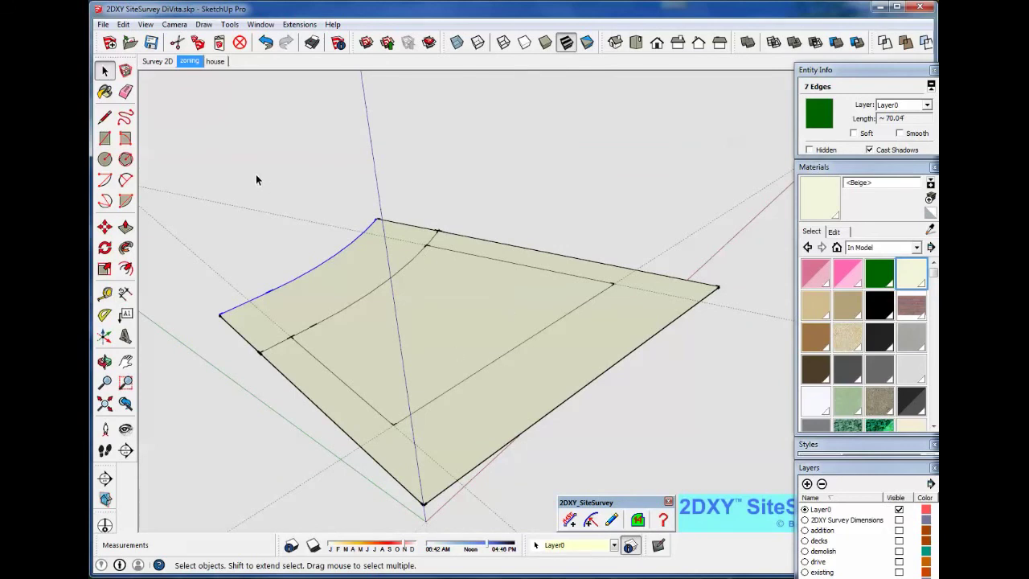
# - Erase the outer lot boundary and leftover edges so only the inner setback face remains
pyautogui.click(126, 92)
pyautogui.click(376, 214)
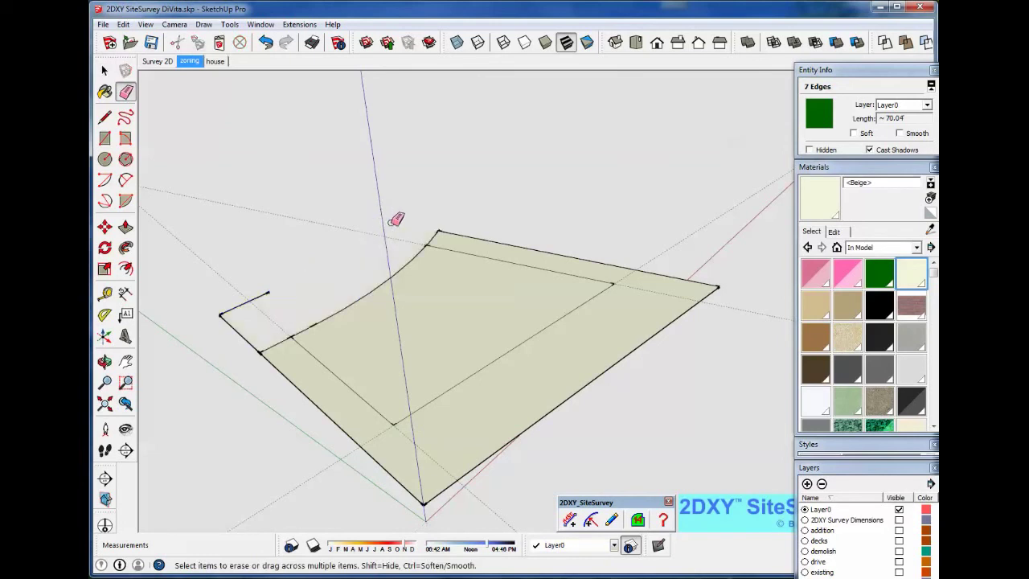
pyautogui.click(416, 230)
pyautogui.moveTo(282, 292)
pyautogui.mouseDown()
pyautogui.moveTo(234, 299)
pyautogui.moveTo(240, 331)
pyautogui.moveTo(385, 472)
pyautogui.mouseUp()
pyautogui.click(457, 481)
# - Extrude the setback face upward 30' with Push/Pull
pyautogui.click(104, 70)
pyautogui.click(421, 299)
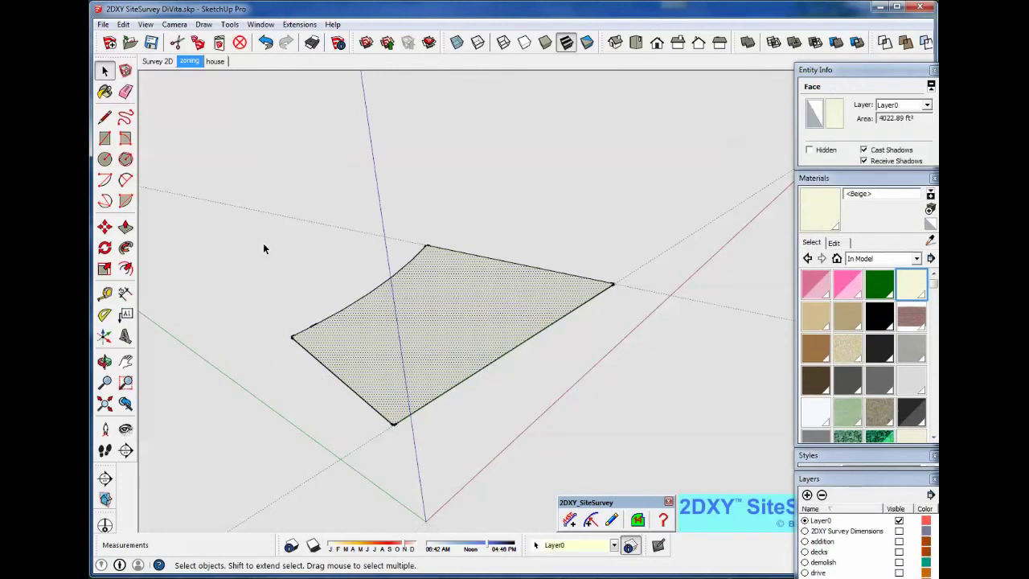
pyautogui.click(125, 227)
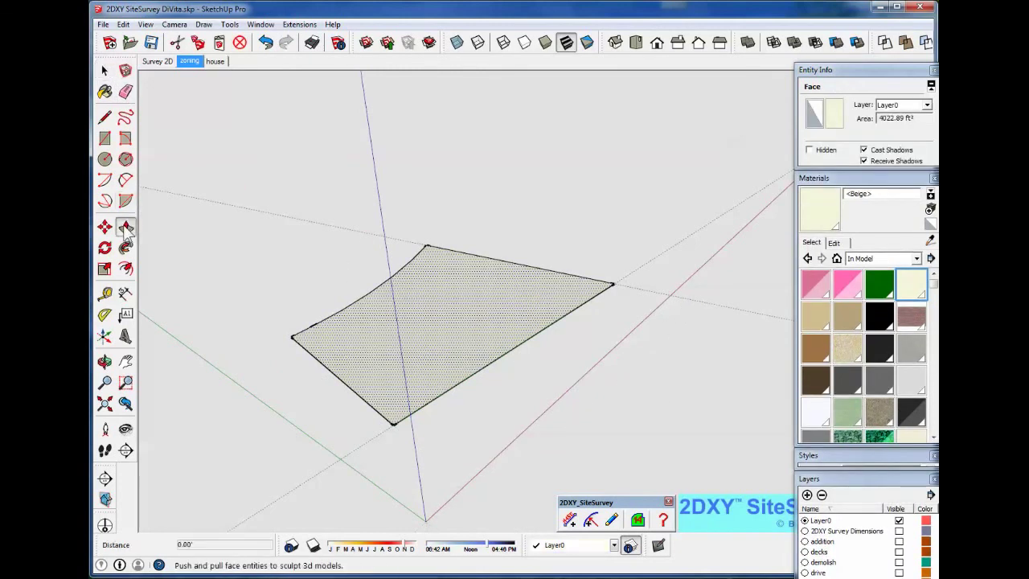
pyautogui.click(449, 315)
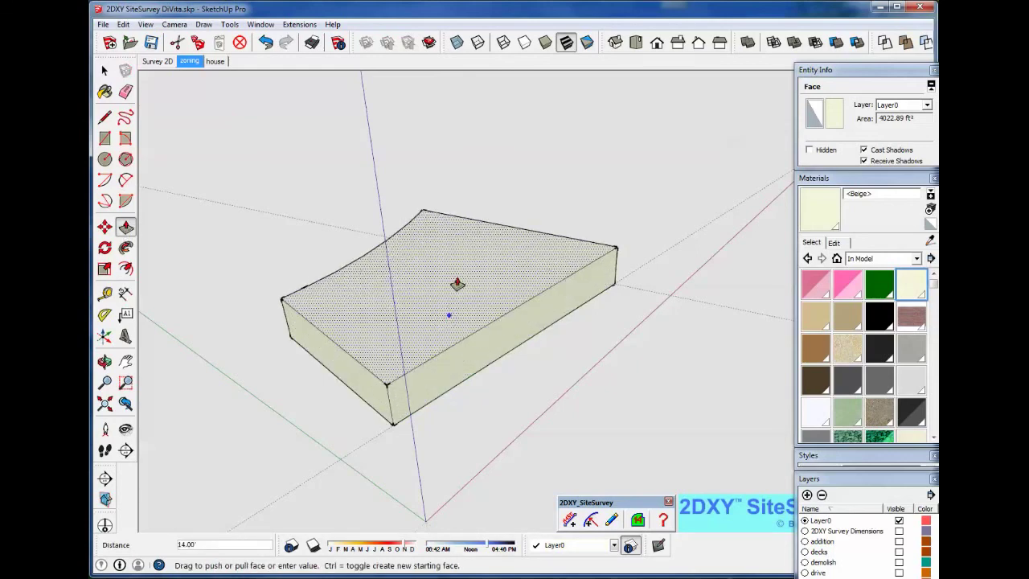
pyautogui.write('30')
pyautogui.press('Return')
pyautogui.click(104, 70)
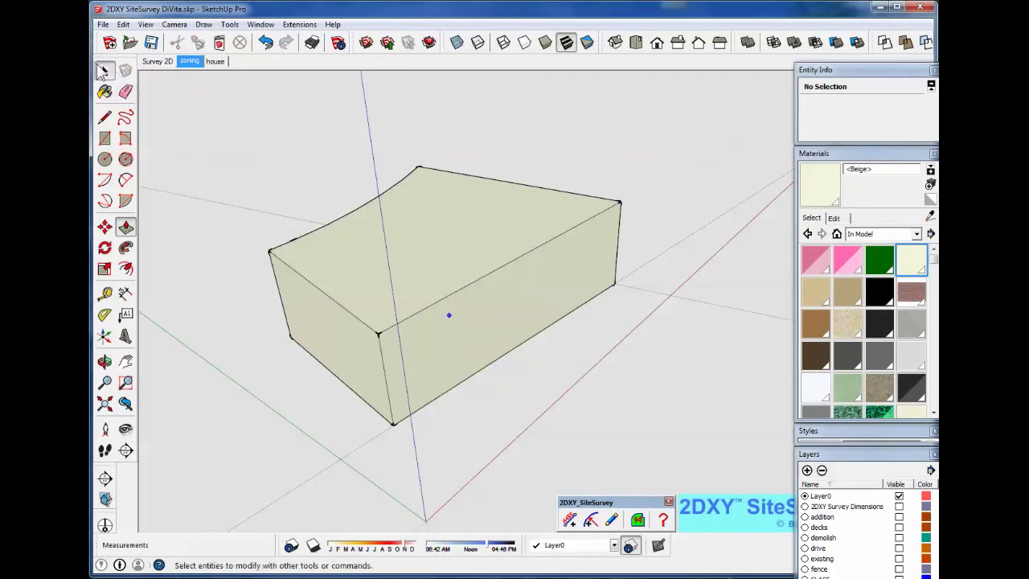
# - Select the whole extruded setback volume and paint it with the 0004_HotPink material
pyautogui.tripleClick(480, 262)
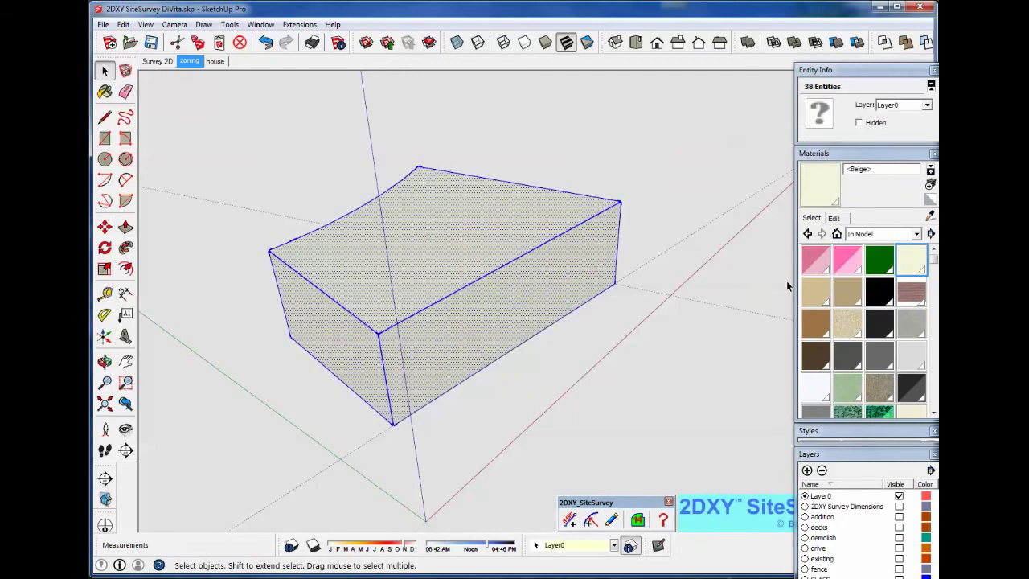
pyautogui.click(847, 259)
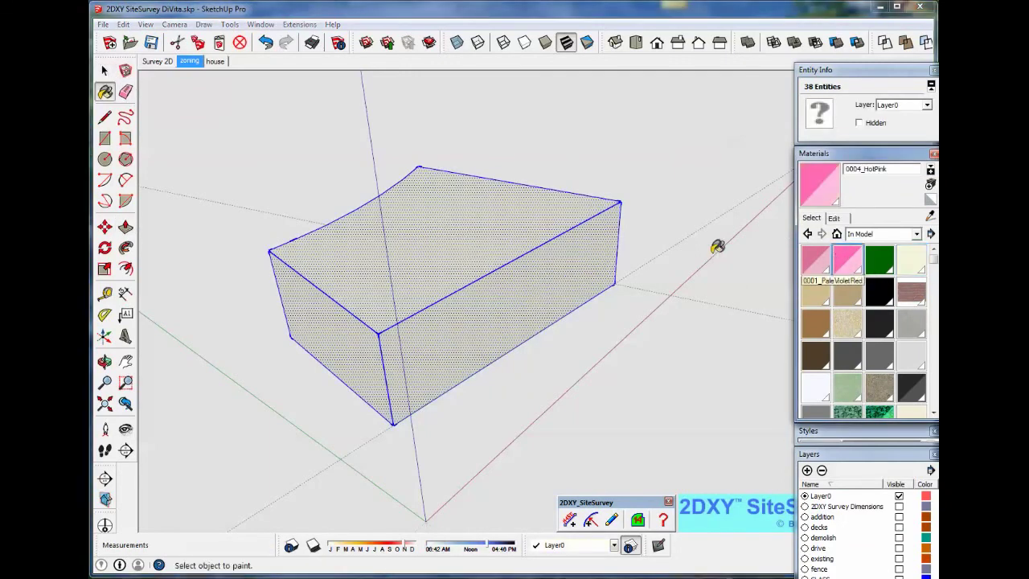
pyautogui.click(476, 240)
pyautogui.click(104, 71)
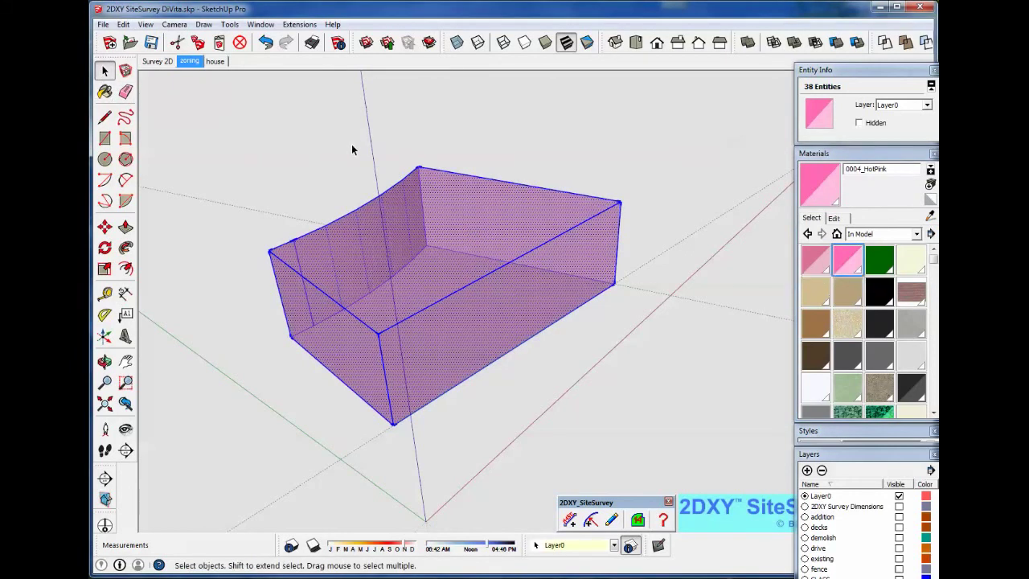
# - Group the pink setback volume, assign the group to the zoning layer and clear the selection
pyautogui.rightClick(449, 254)
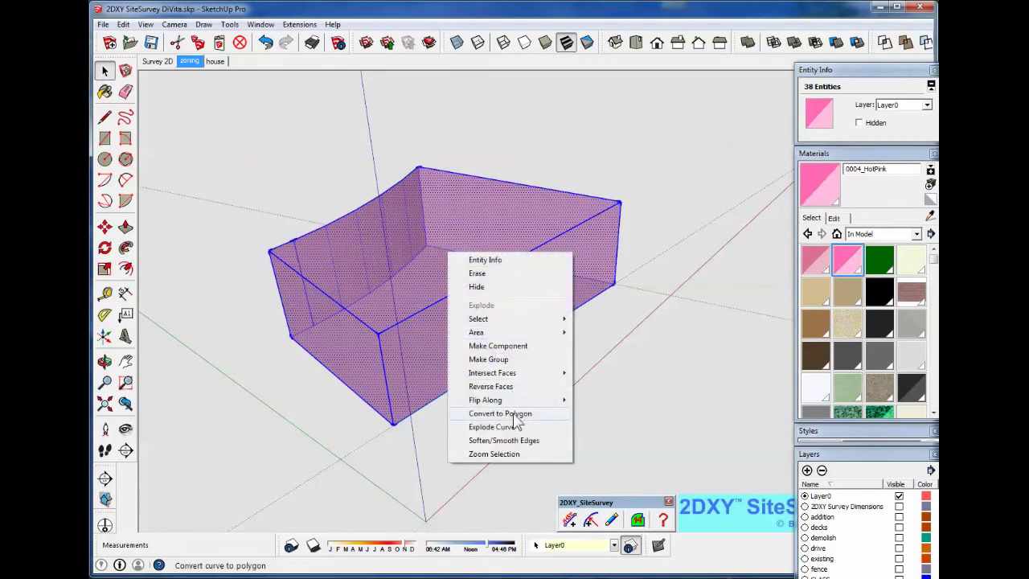
pyautogui.click(514, 359)
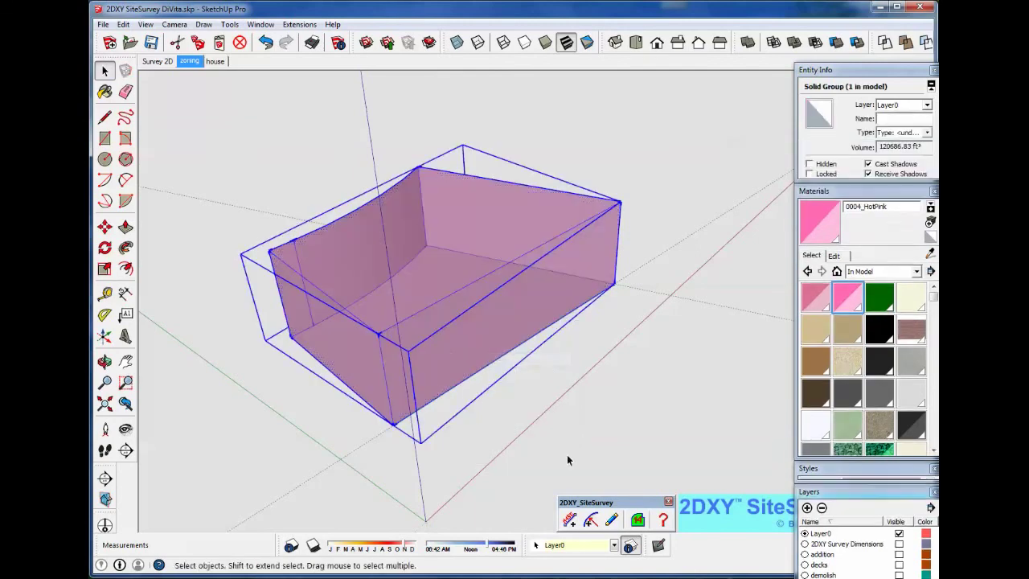
pyautogui.click(613, 545)
pyautogui.click(587, 536)
pyautogui.click(234, 164)
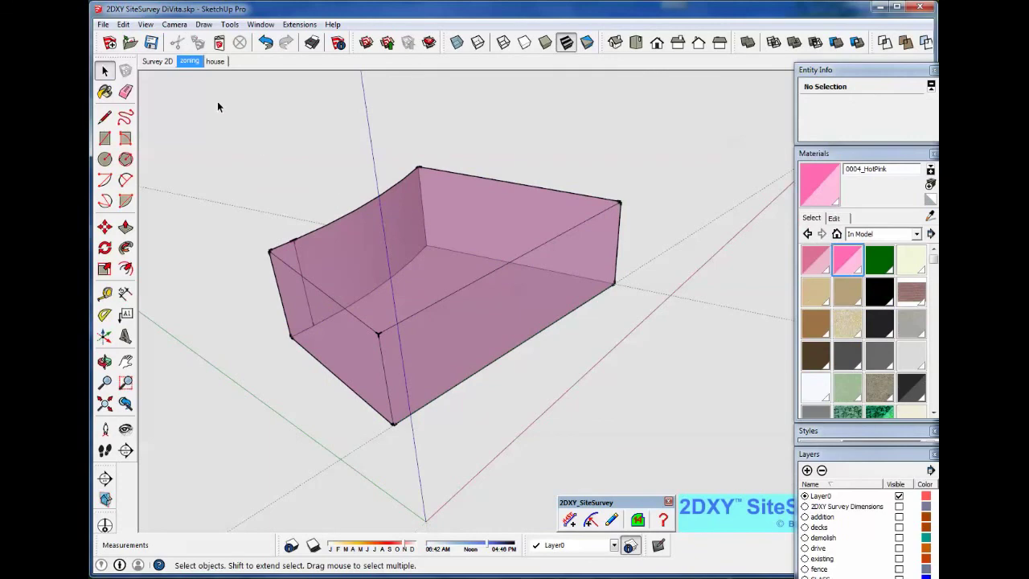
# - Switch to the house scene and examine the house within the pink zoning envelope
pyautogui.click(215, 62)
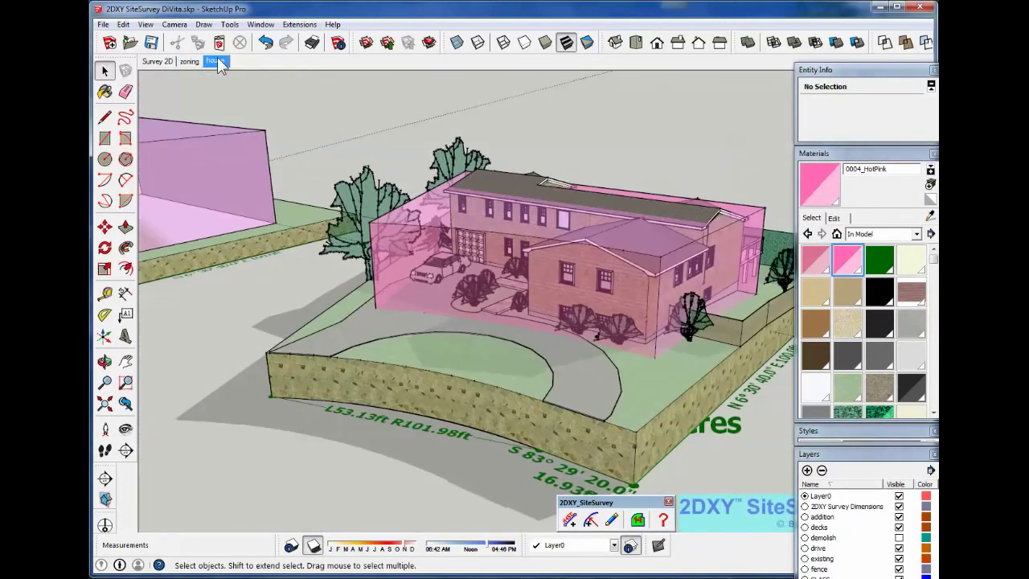
pyautogui.scroll(-4, 354, 350)
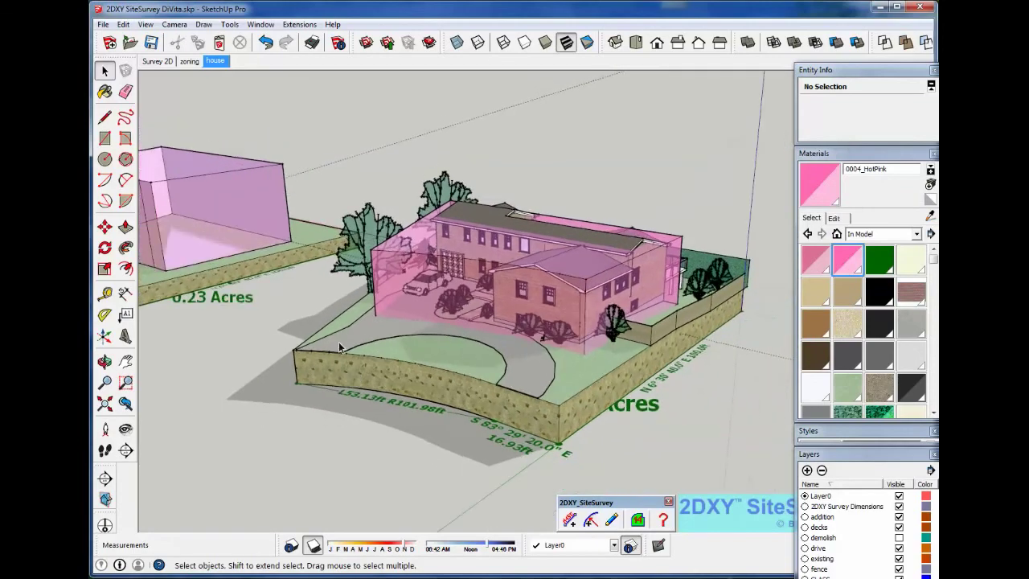
# - Examine the side wall, roof and rear decks of the house against the pink zoning envelope from close up
pyautogui.scroll(4, 562, 296)
pyautogui.moveTo(563, 292); pyautogui.dragTo(376, 315, button='middle')
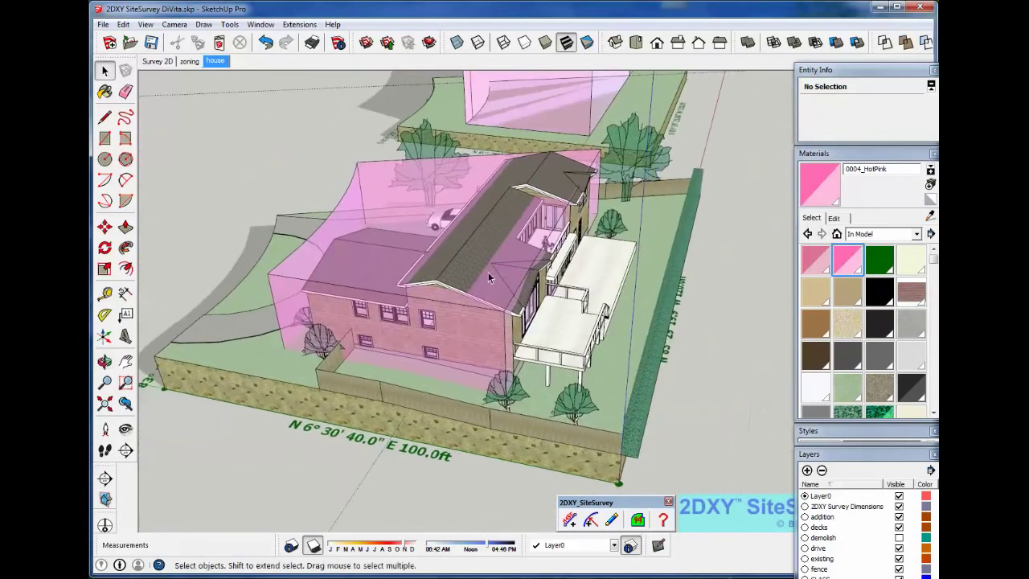
pyautogui.scroll(4, 490, 256)
pyautogui.moveTo(480, 273); pyautogui.dragTo(404, 259, button='middle')
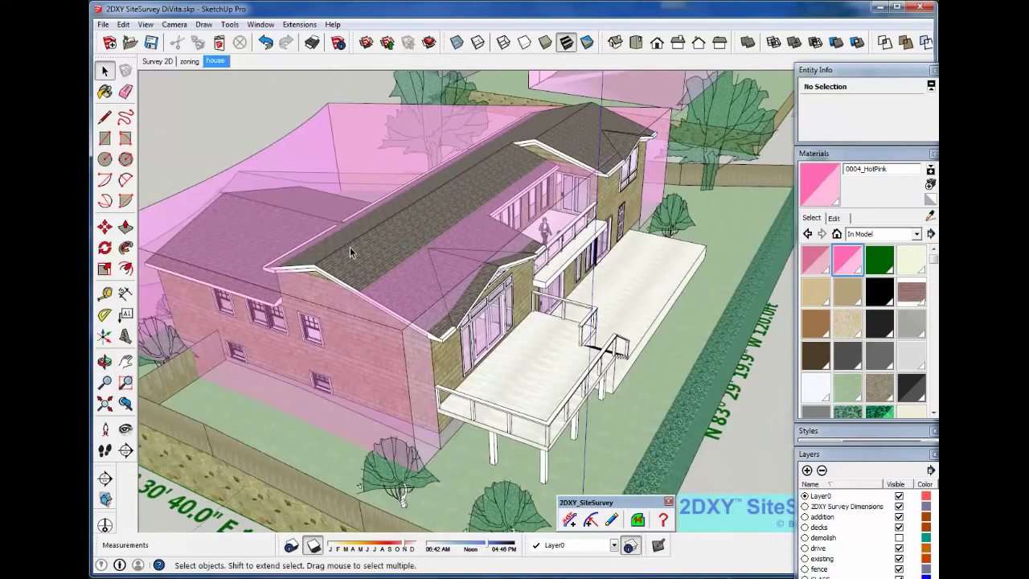
pyautogui.scroll(3, 366, 217)
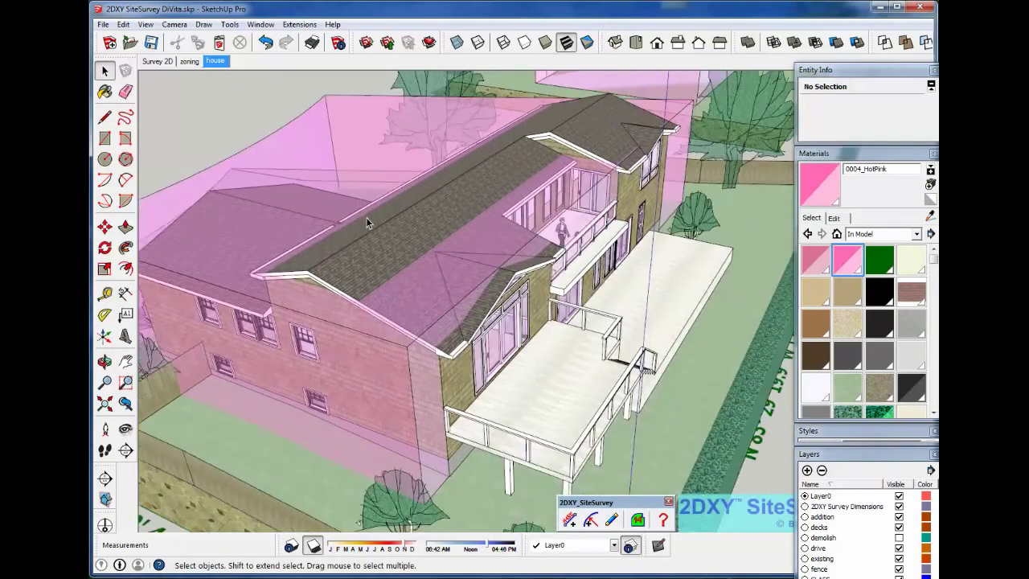
pyautogui.moveTo(346, 271); pyautogui.dragTo(531, 205, button='middle')
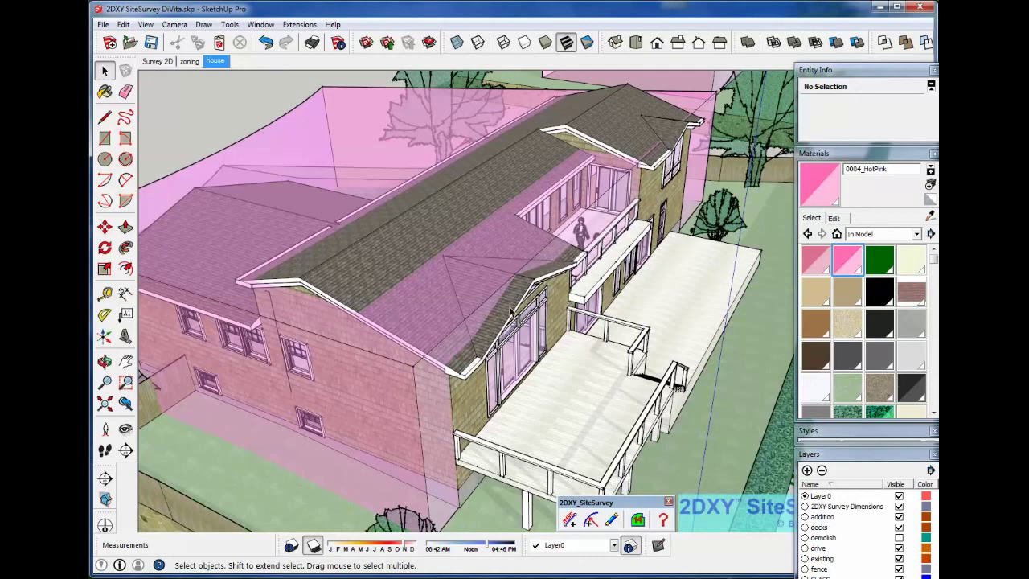
pyautogui.scroll(-4, 394, 329)
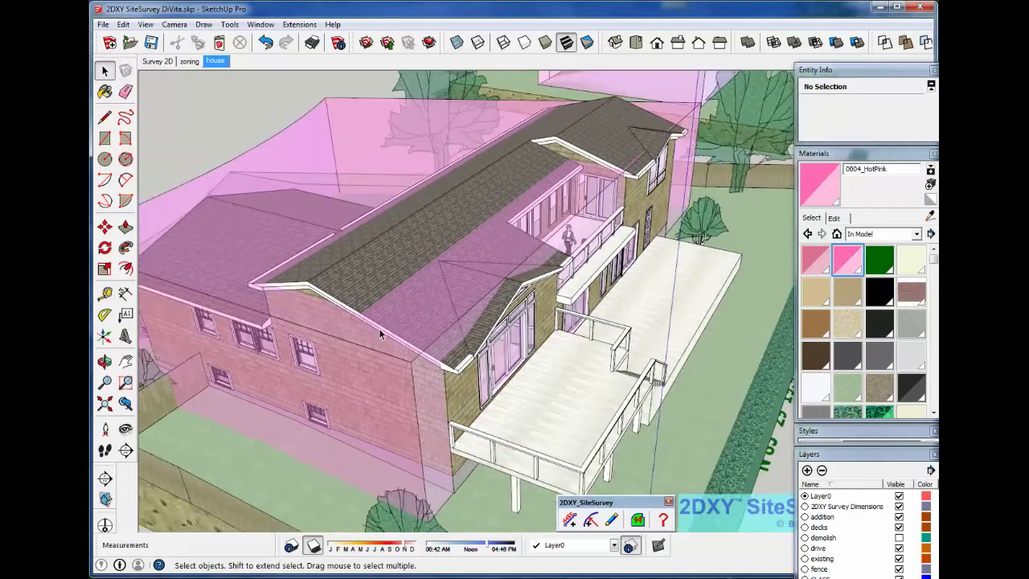
# - Toggle the zoning layer's visibility to compare the house with and without the envelope, leaving the layer hidden and nothing selected
pyautogui.click(879, 154)
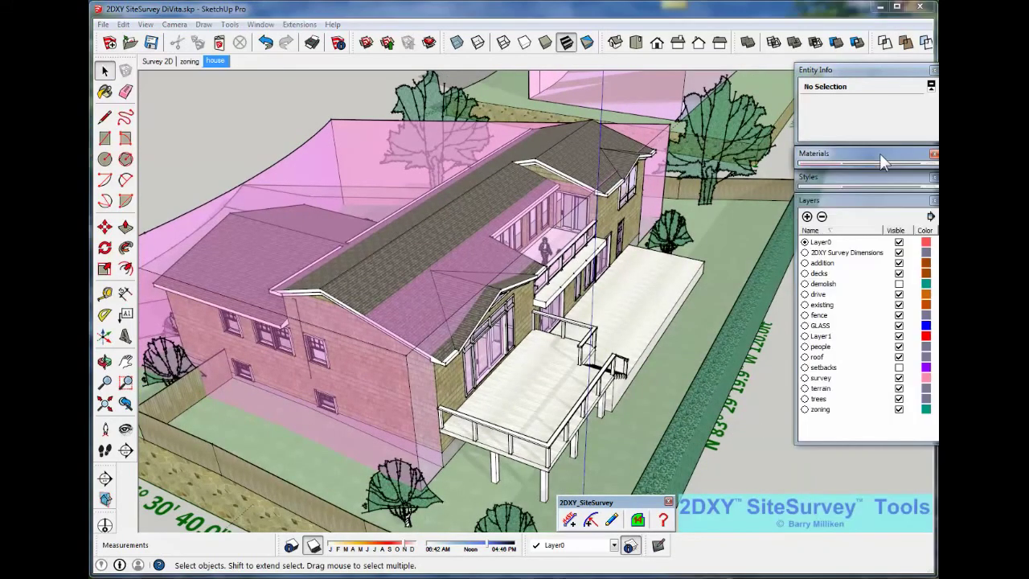
pyautogui.click(899, 410)
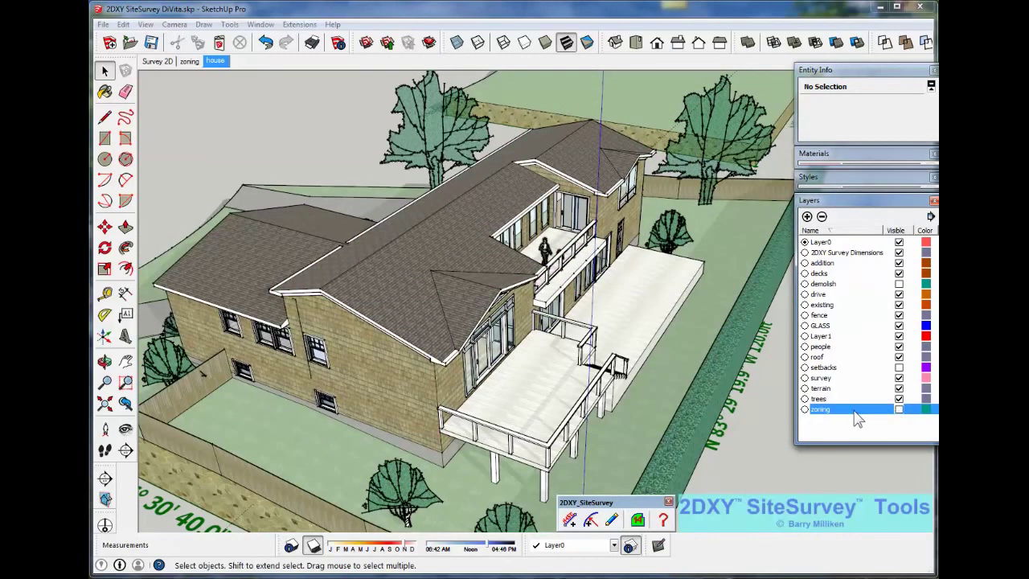
pyautogui.click(344, 196)
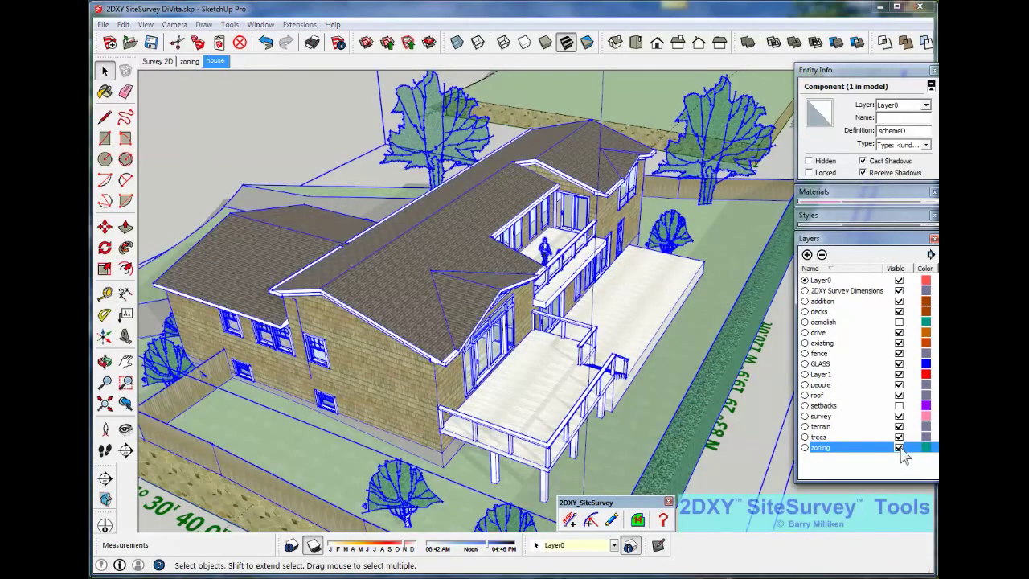
pyautogui.click(898, 447)
pyautogui.click(899, 447)
pyautogui.click(899, 447)
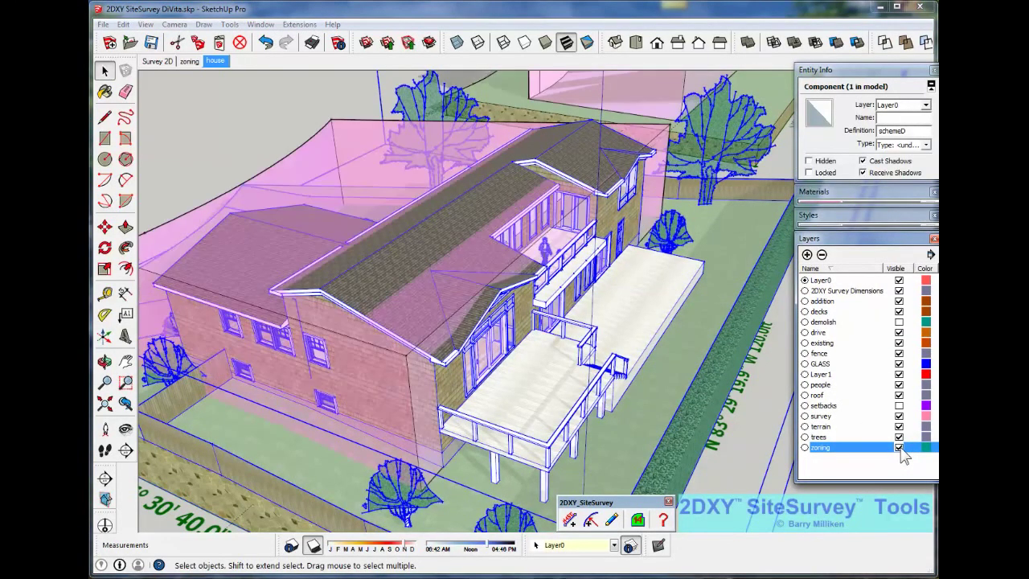
pyautogui.click(898, 447)
pyautogui.click(232, 130)
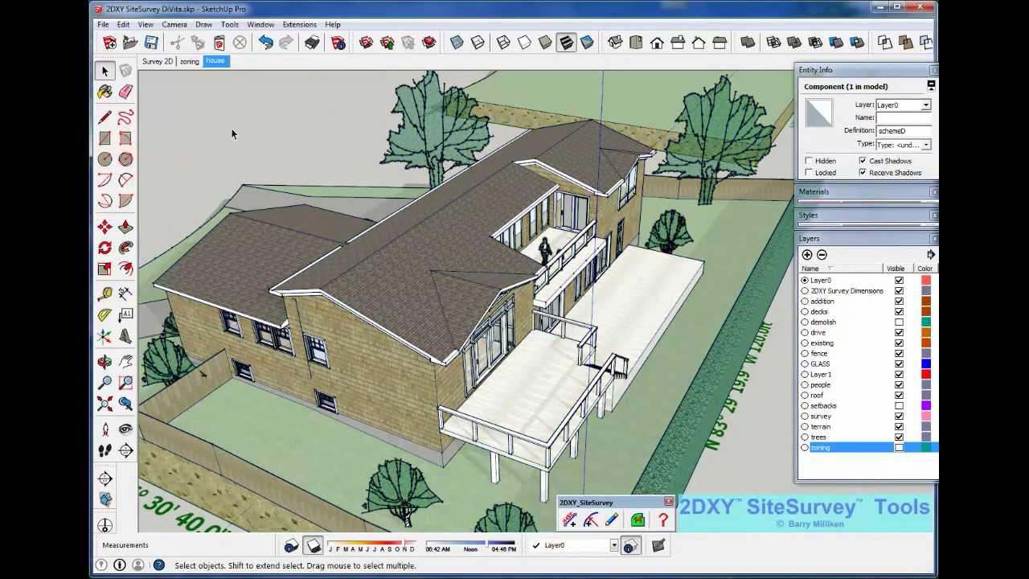